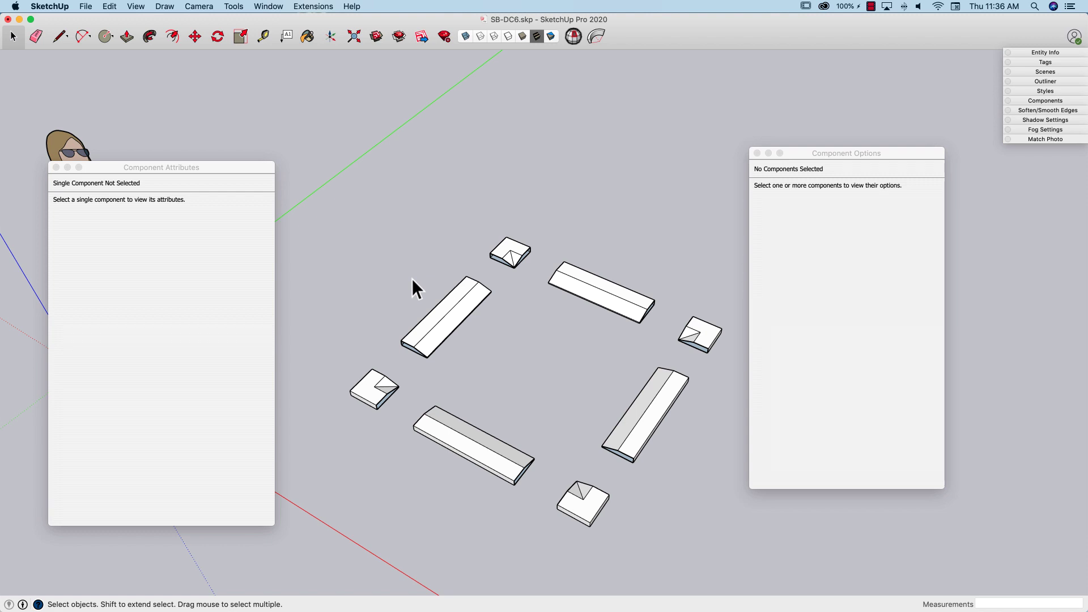
middle_drag(421, 310, 502, 225)
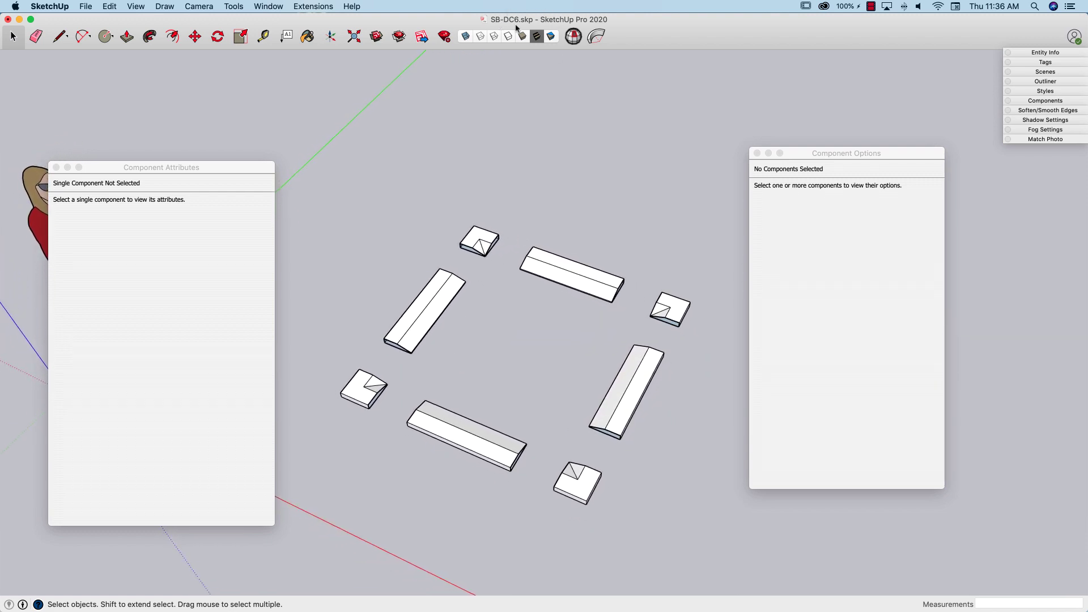
scroll(362, 402, up, 3)
mouse_move(361, 404)
middle_down()
mouse_move(357, 342)
mouse_move(382, 337)
mouse_move(434, 244)
mouse_move(443, 248)
middle_up()
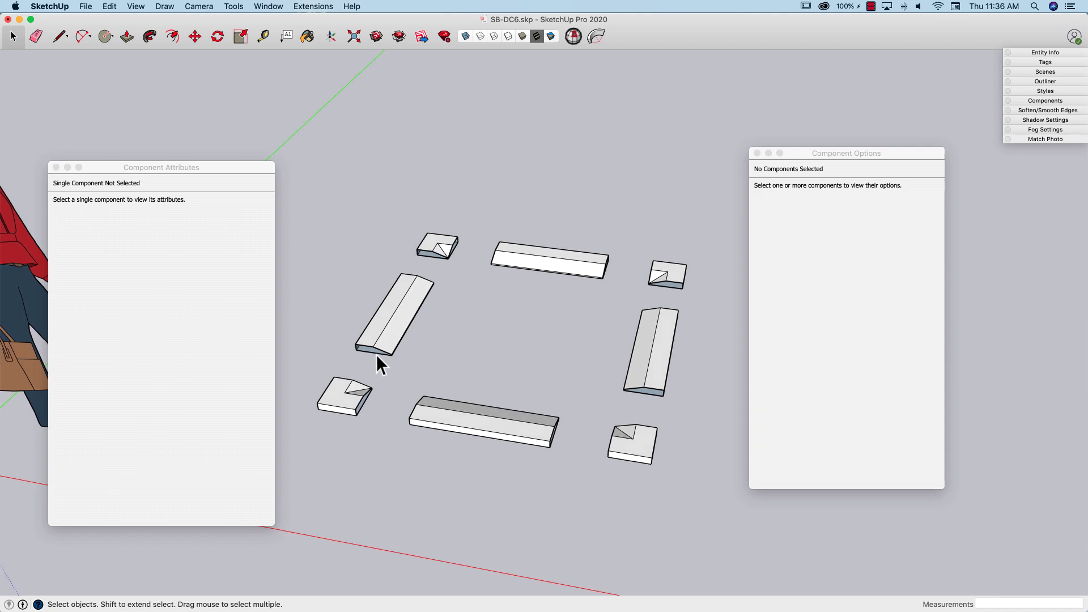
middle_drag(378, 351, 373, 354)
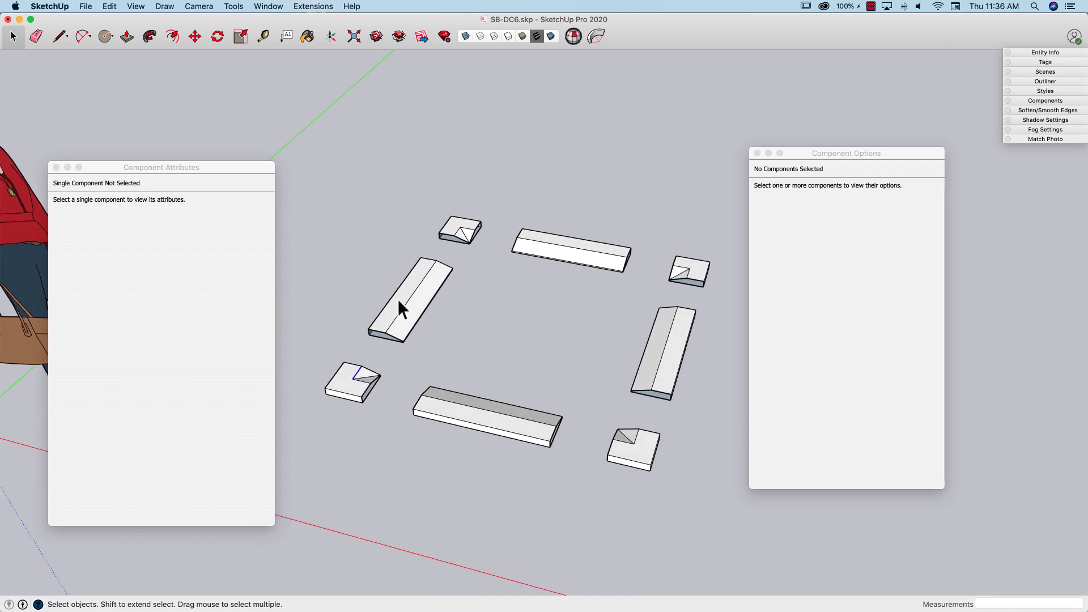
middle_drag(598, 224, 571, 243)
middle_drag(487, 330, 385, 356)
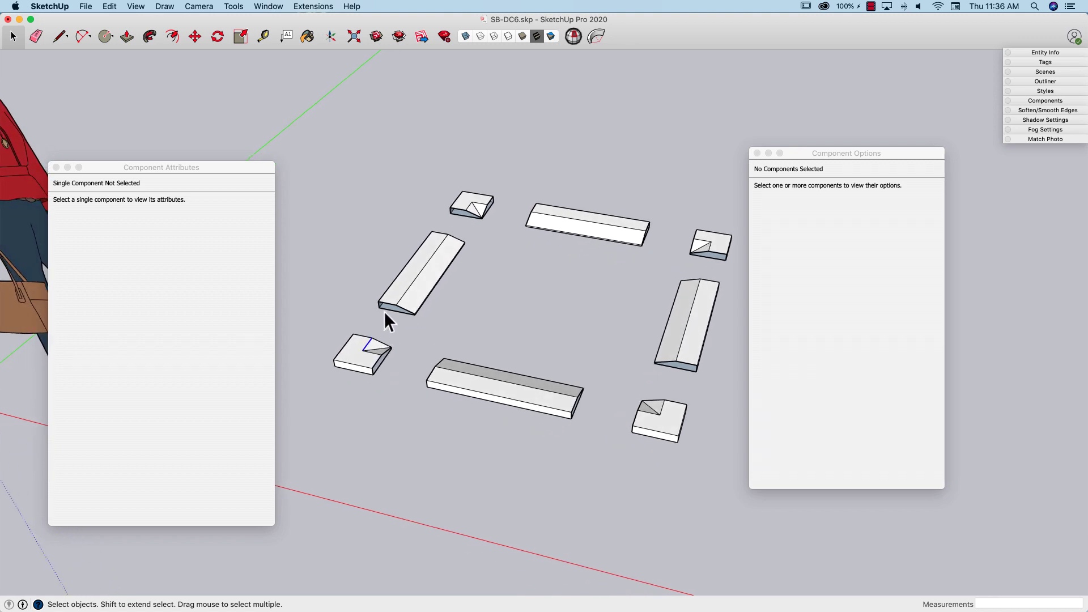
Step: Hide the outline edges around the open ends of one side piece and its adjacent corner piece with the Eraser
key(e)
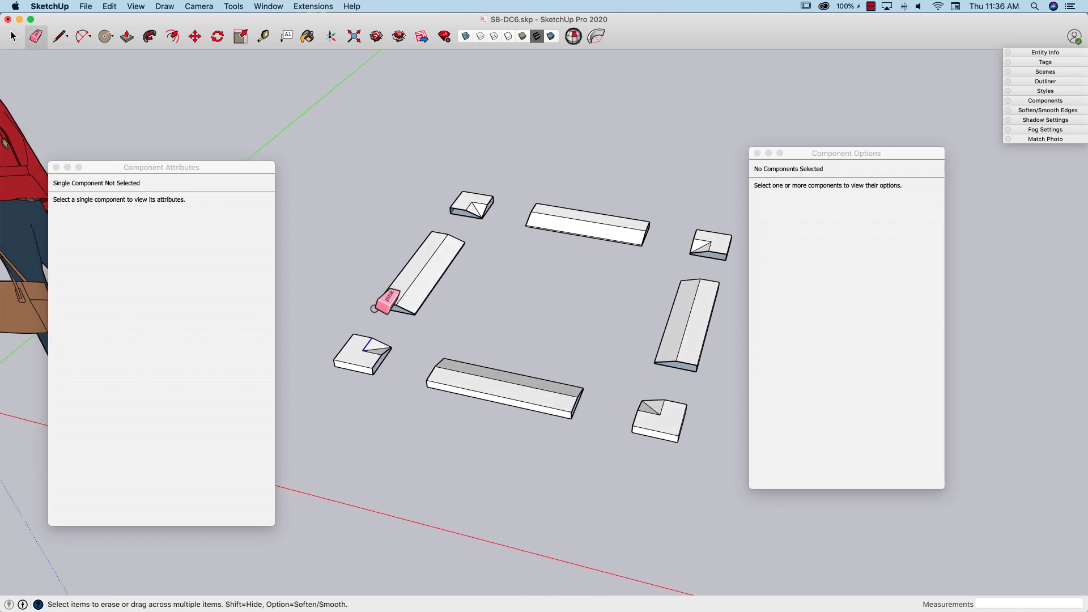
scroll(385, 310, up, 5)
scroll(445, 294, up, 3)
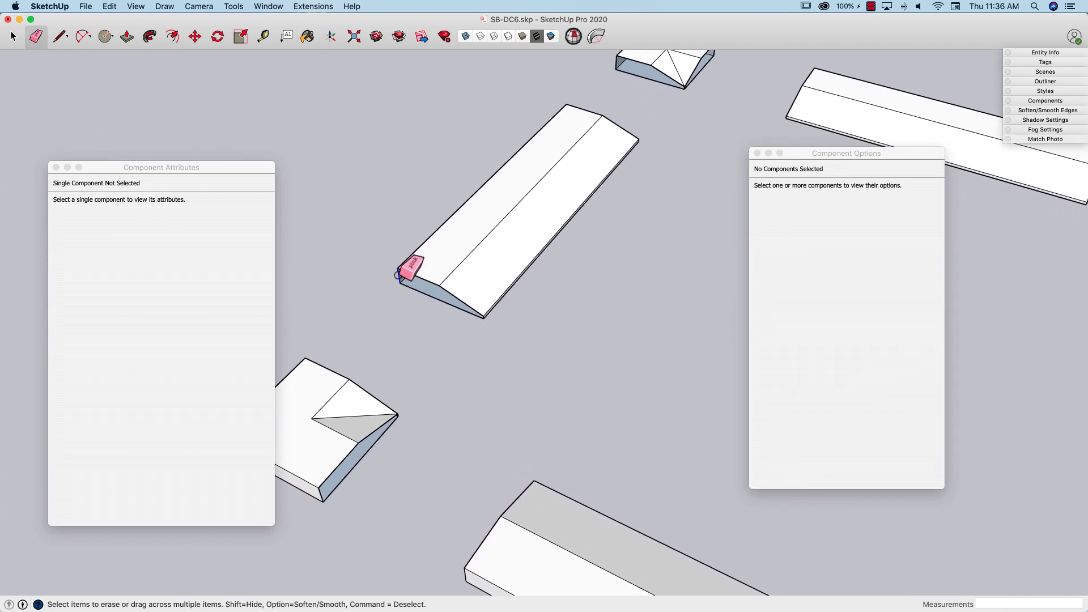
mouse_move(397, 275)
mouse_down()
mouse_move(423, 275)
mouse_move(426, 304)
mouse_move(447, 308)
mouse_up()
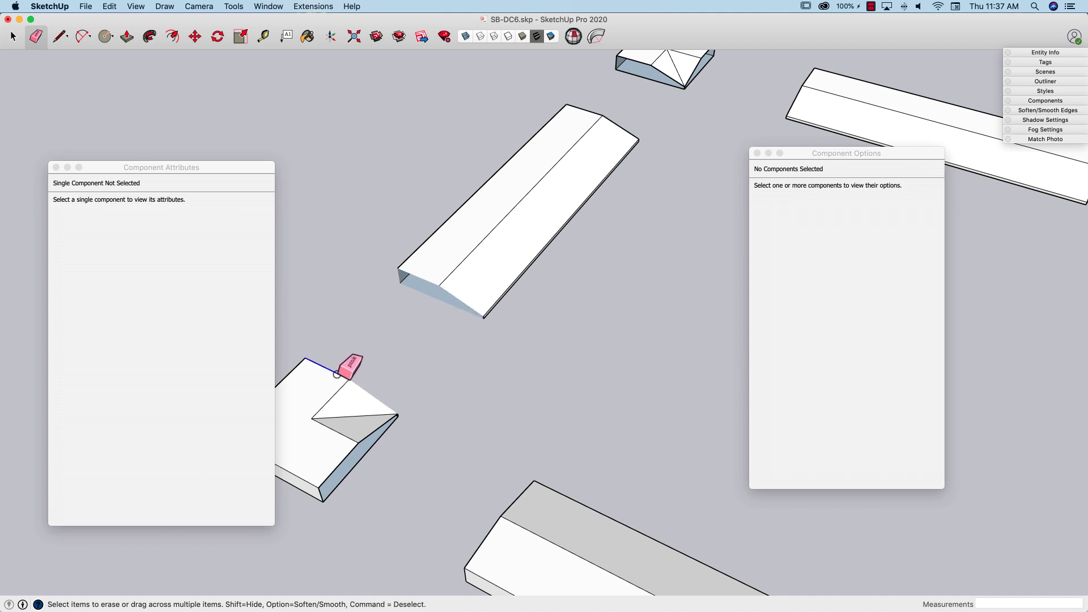
mouse_move(351, 461)
mouse_down()
mouse_move(337, 462)
mouse_move(343, 485)
mouse_move(322, 490)
mouse_move(363, 439)
mouse_move(339, 487)
mouse_move(311, 502)
mouse_move(402, 387)
mouse_up()
mouse_move(445, 329)
middle_down()
mouse_move(496, 333)
mouse_move(505, 323)
mouse_move(420, 236)
mouse_move(400, 235)
middle_up()
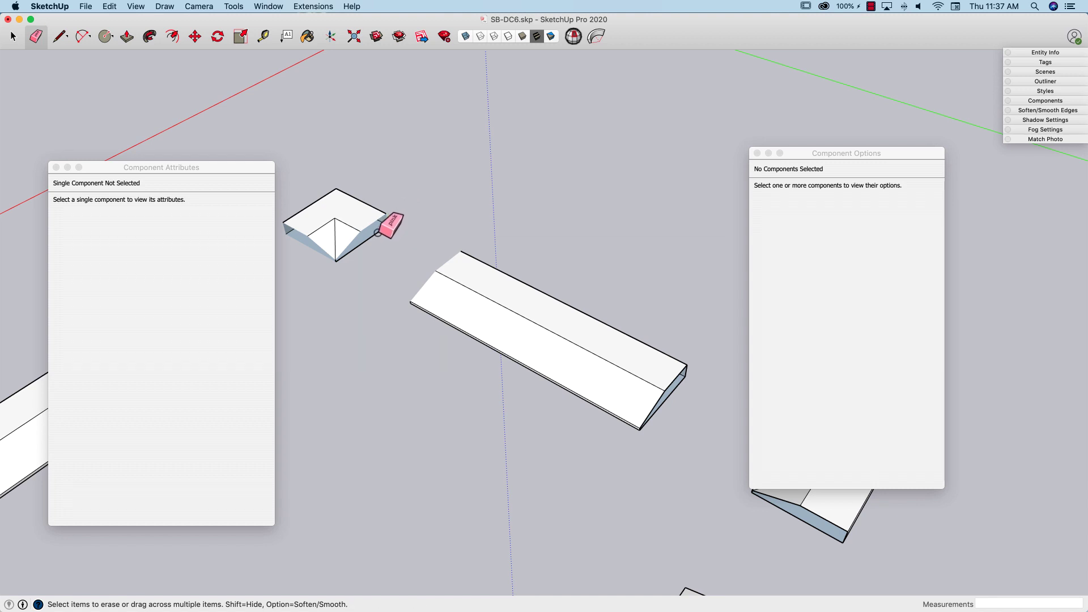
click(646, 420)
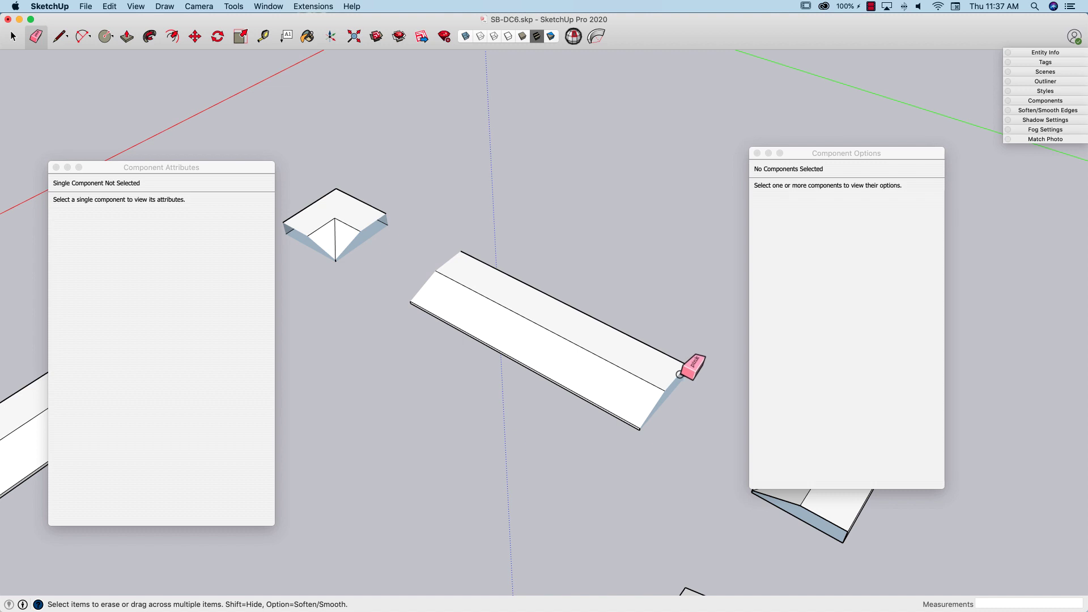
key(space)
Step: Draw a diagonal line from the inner tip of the cleaned-up corner piece to the inner tip of the opposite corner piece
mouse_move(675, 311)
middle_down()
mouse_move(609, 315)
mouse_move(495, 408)
mouse_move(520, 375)
middle_up()
key(l)
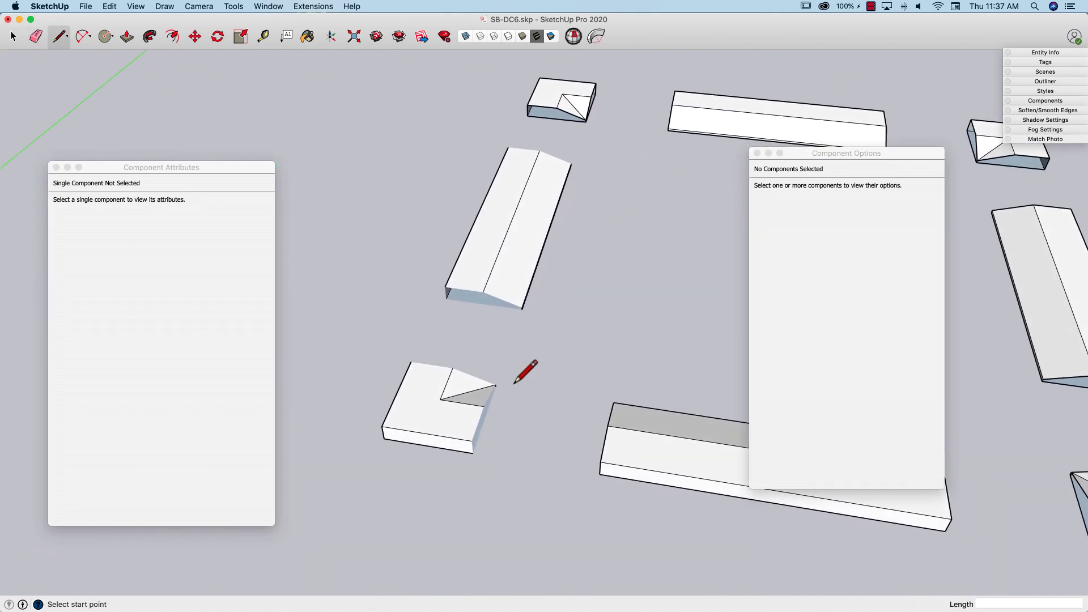
scroll(513, 395, up, 3)
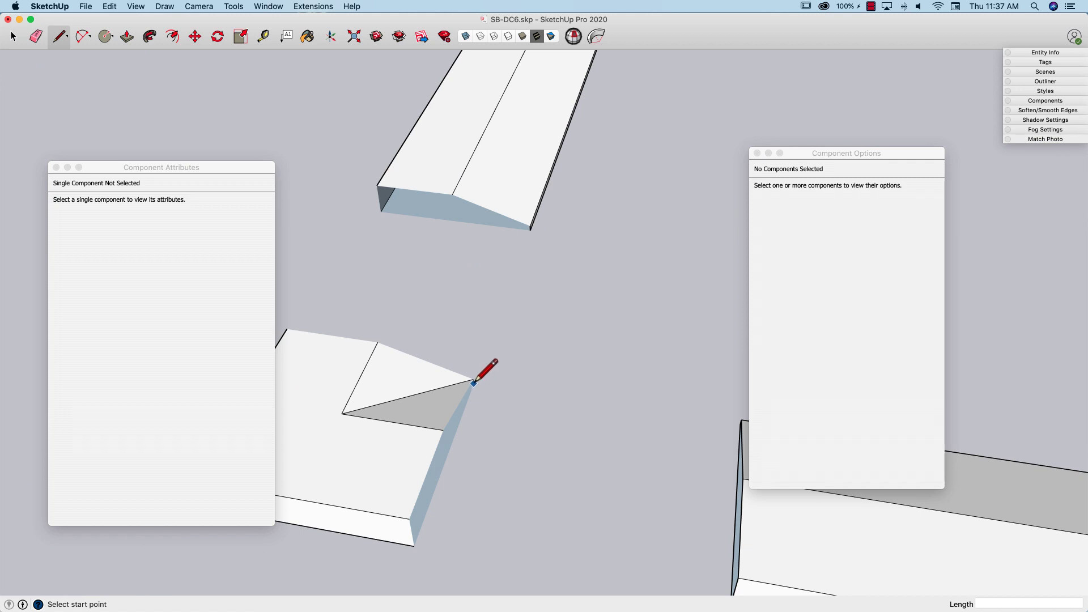
scroll(475, 383, up, 2)
mouse_move(484, 372)
middle_down()
mouse_move(413, 267)
mouse_move(487, 192)
middle_up()
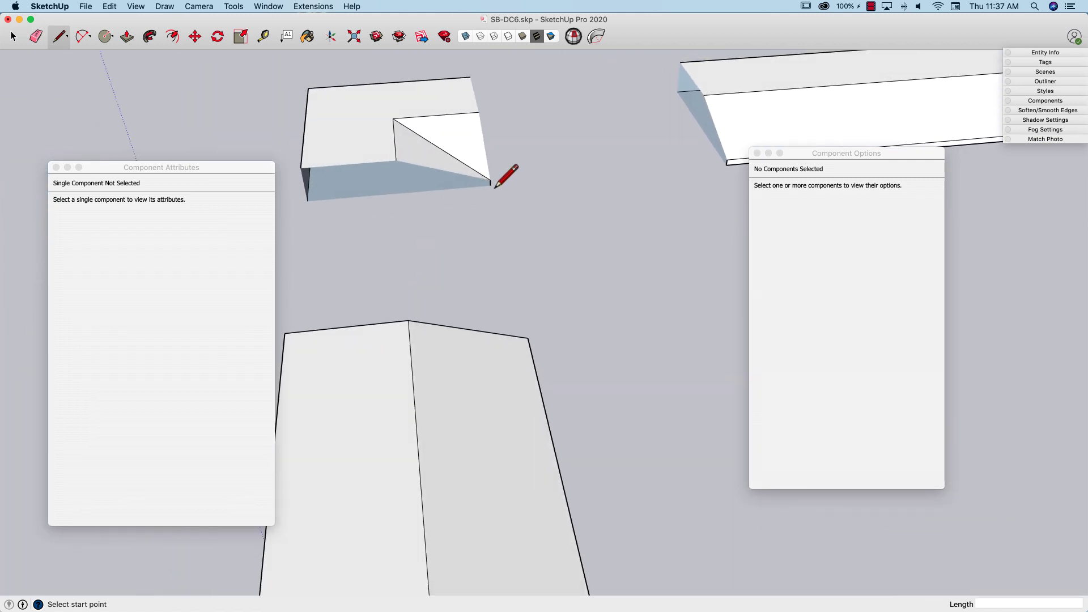
click(490, 183)
scroll(491, 184, down, 5)
scroll(525, 283, up, 6)
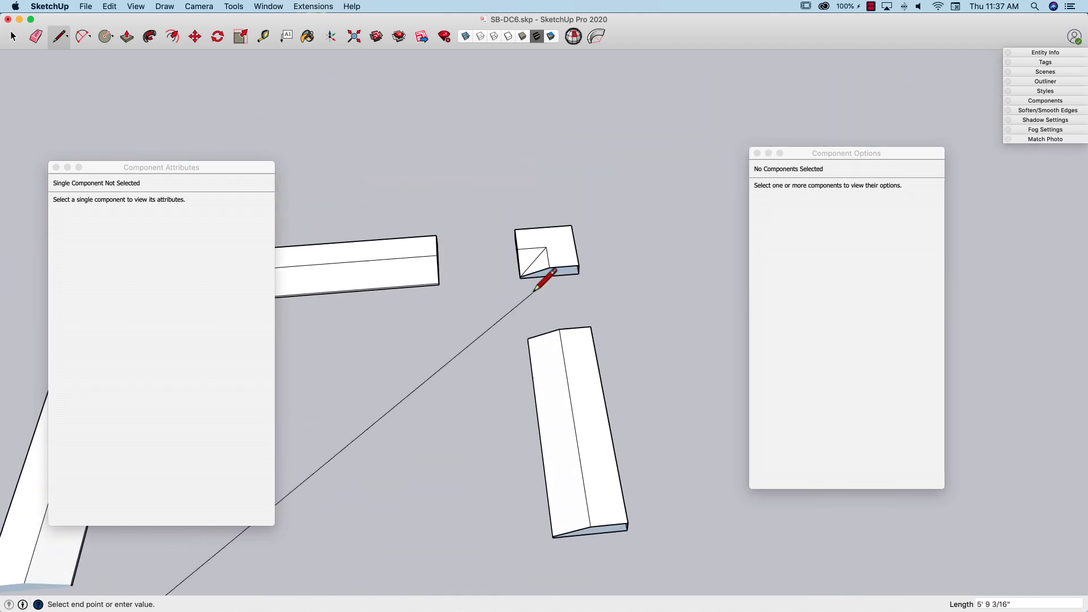
click(464, 322)
key(space)
Step: Make the cleaned-up corner piece a component with the definition name Corner
scroll(487, 357, down, 8)
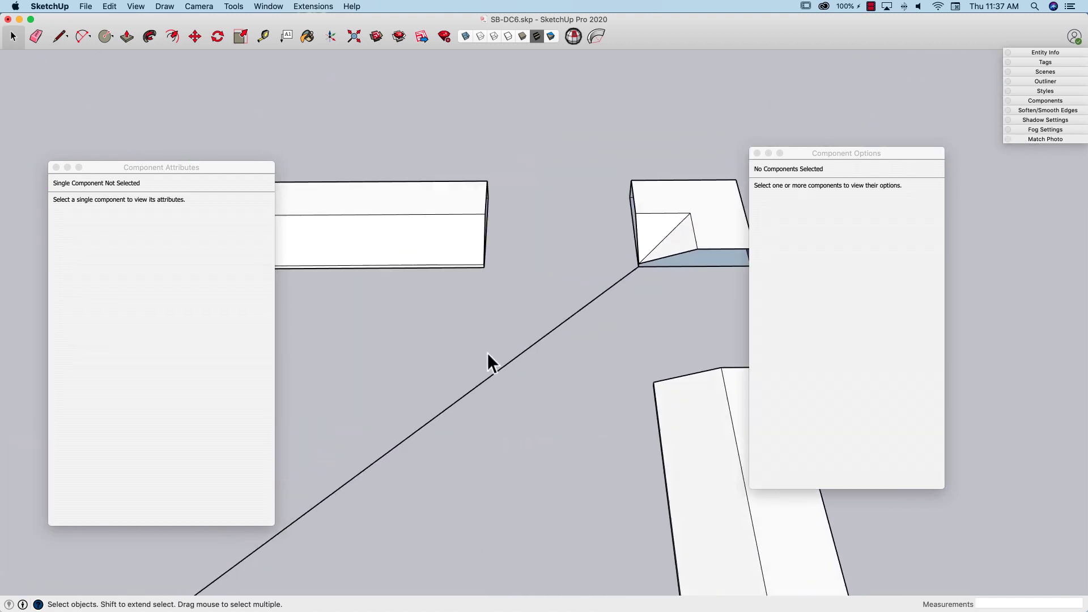
middle_drag(383, 379, 393, 325)
drag(333, 375, 399, 439)
right_click(355, 406)
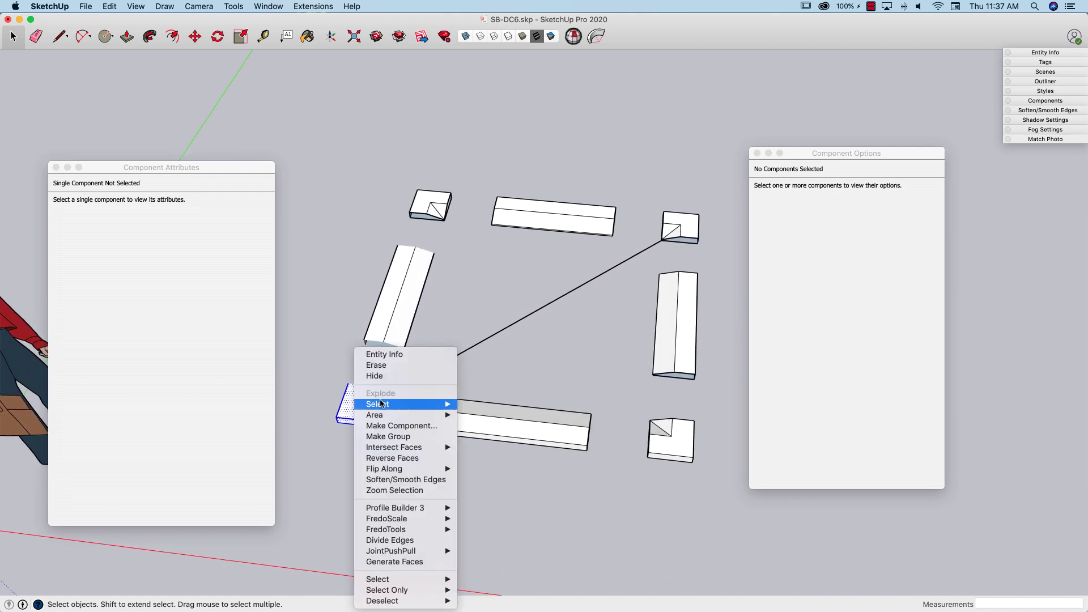
click(381, 422)
text(COrne)
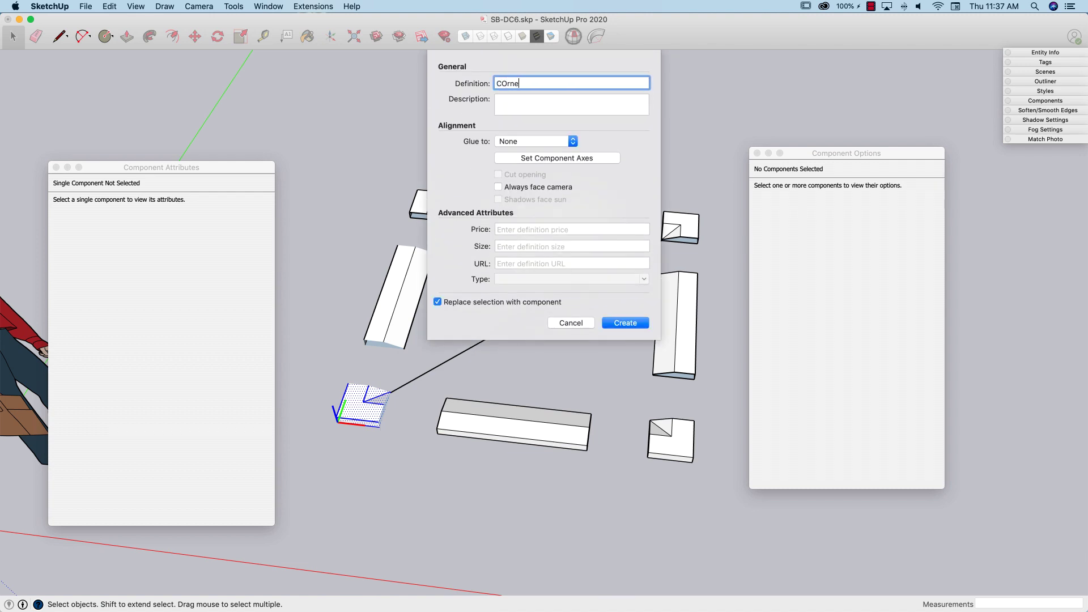
text(r)
click(504, 84)
key(BackSpace)
text(o)
click(623, 324)
Step: Make the cleaned-up side piece a component with the definition name Side
drag(327, 231, 447, 372)
right_click(395, 321)
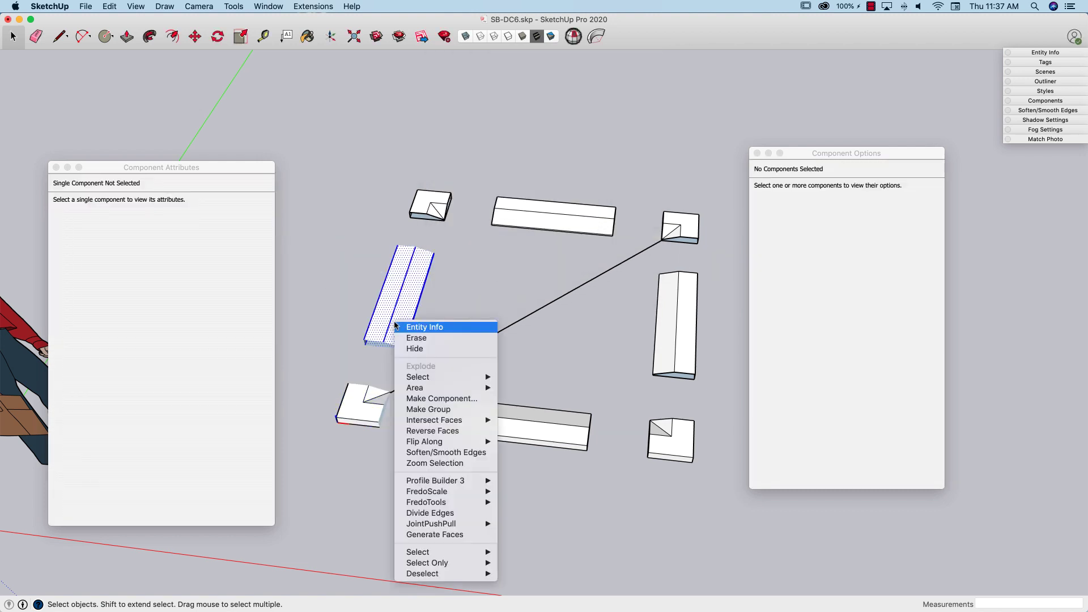
click(433, 399)
text(S)
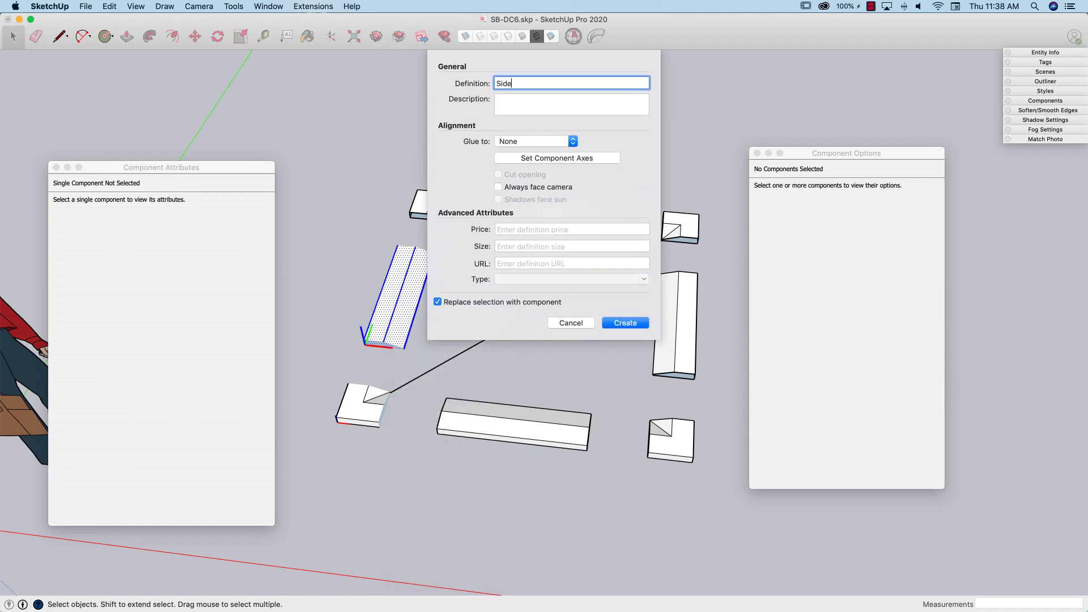
text(ide)
key(Return)
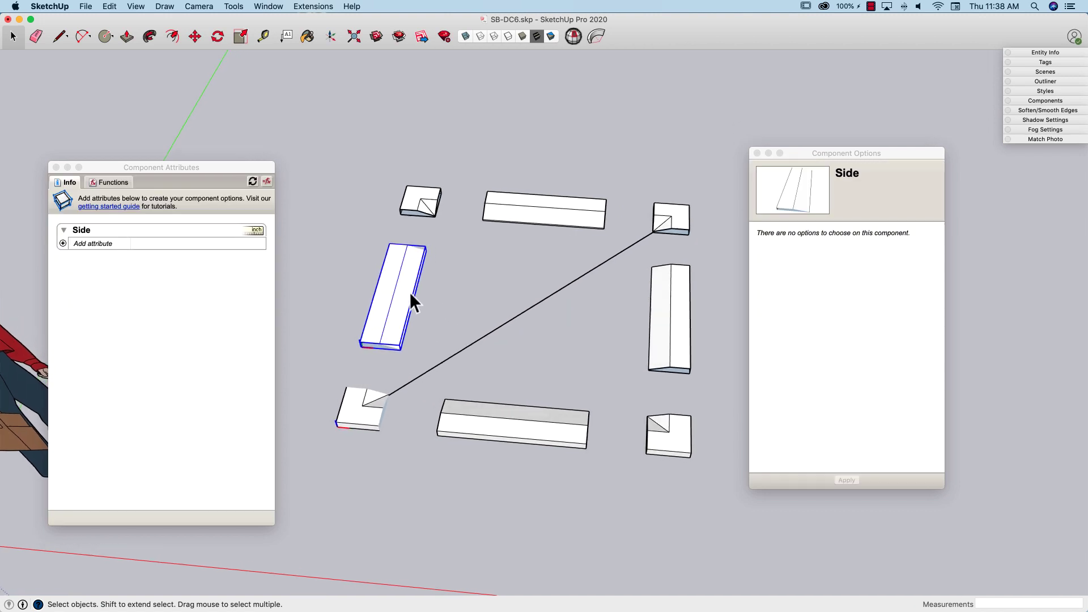
Step: Delete the six other frame pieces, keeping only the Corner and Side components and the diagonal line
middle_drag(386, 329, 420, 231)
drag(390, 203, 607, 257)
key(Delete)
drag(630, 195, 735, 538)
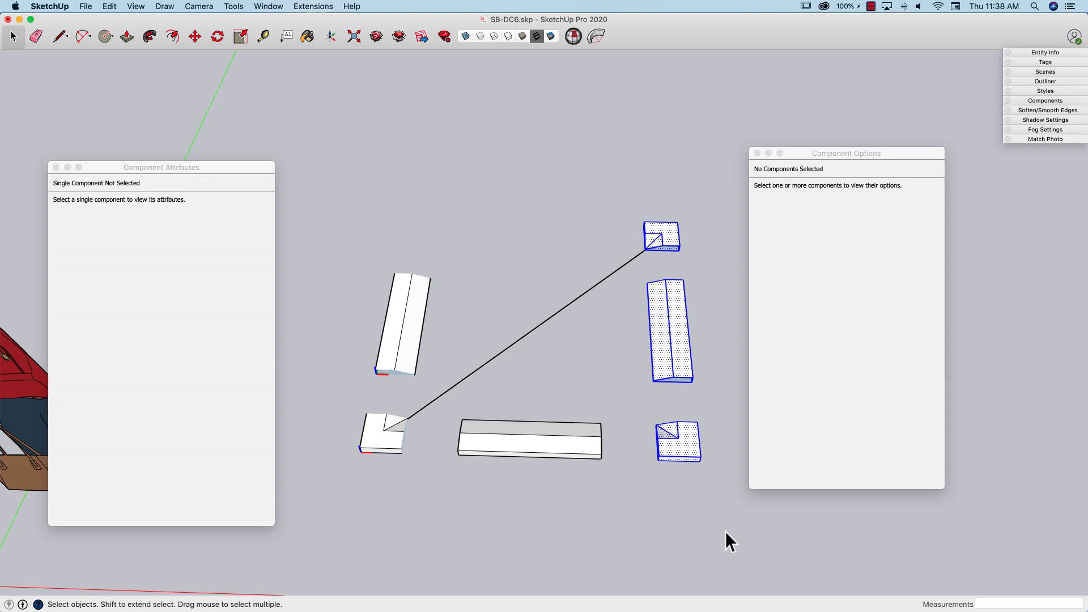
key(Delete)
drag(442, 408, 649, 497)
key(Delete)
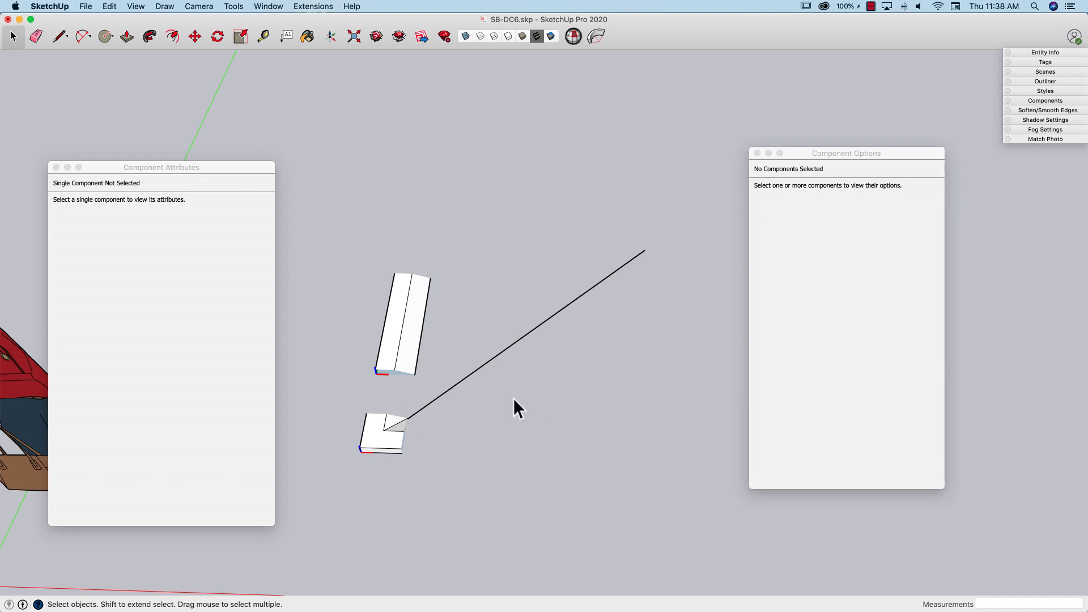
Step: Rotate-copy the Corner and Side components 90 degrees about the diagonal's midpoint, array them 3x, and erase the diagonal line
click(380, 432)
shift+click(423, 332)
middle_drag(541, 326, 560, 373)
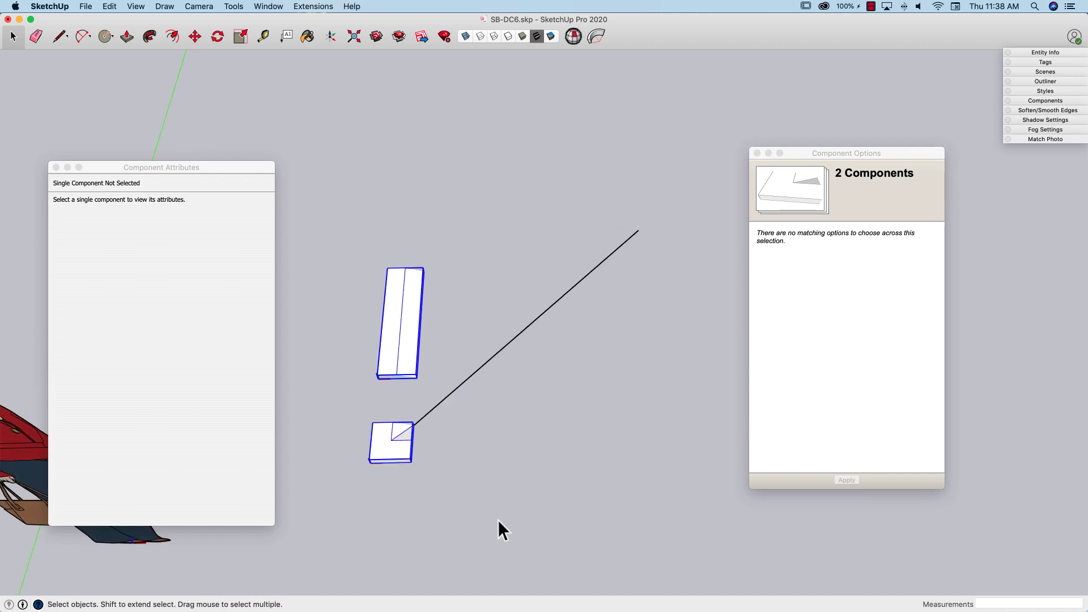
key(q)
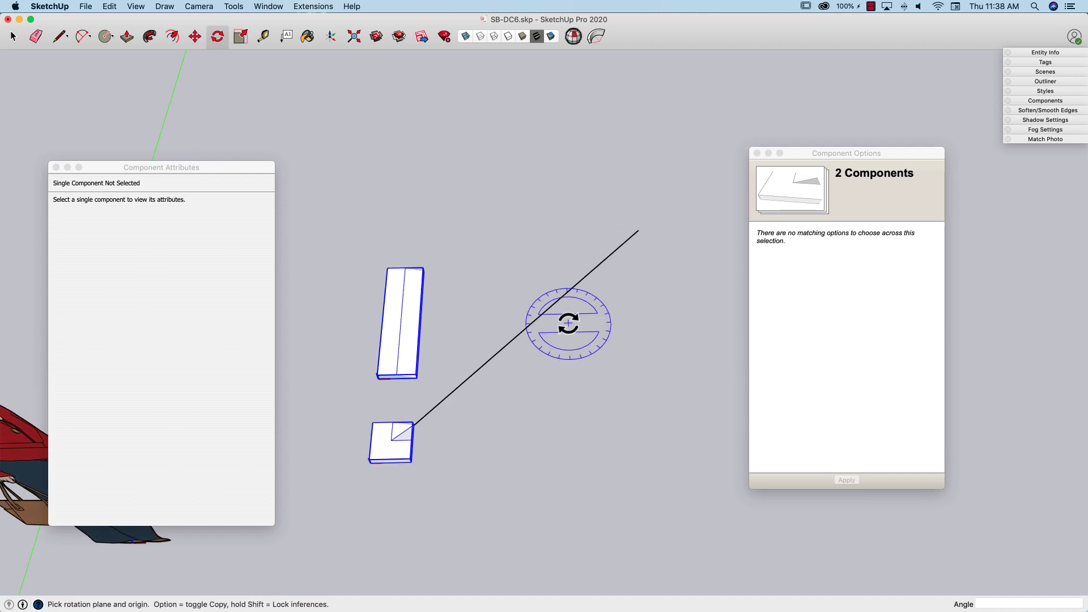
click(535, 321)
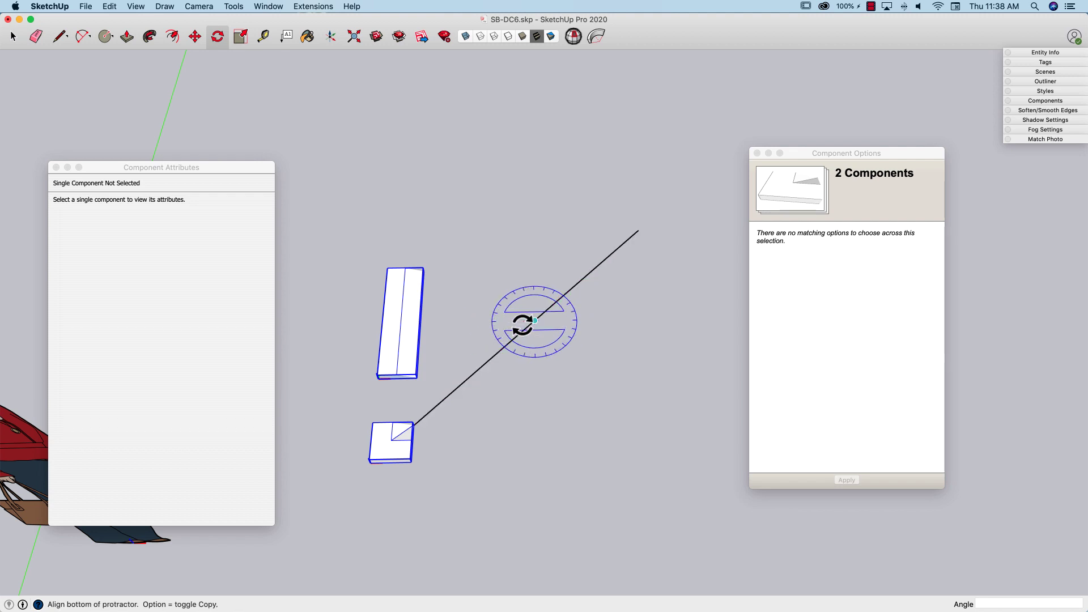
key(alt)
click(455, 322)
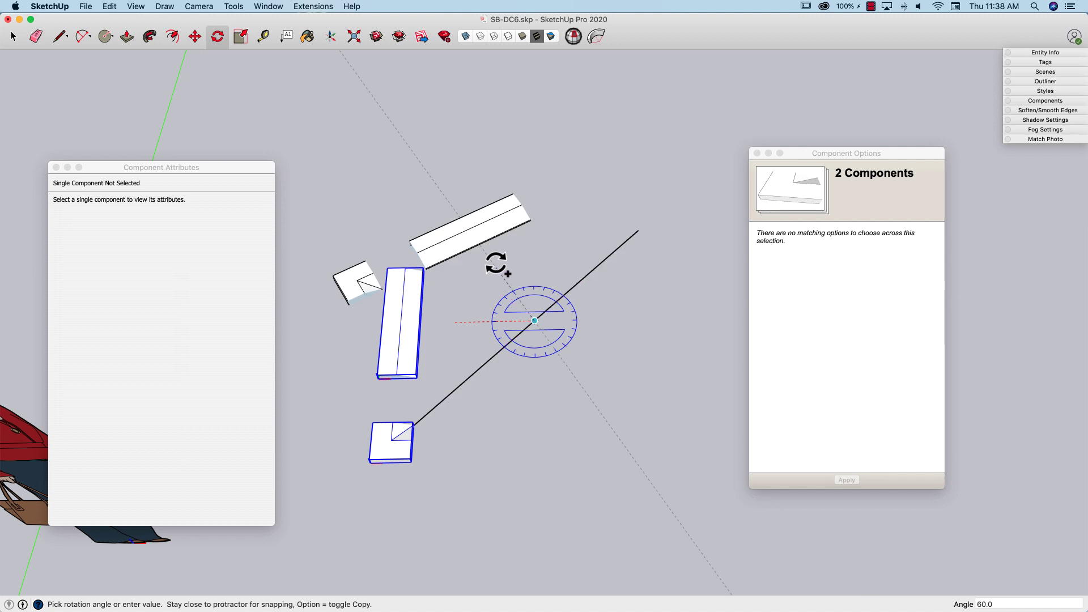
click(537, 255)
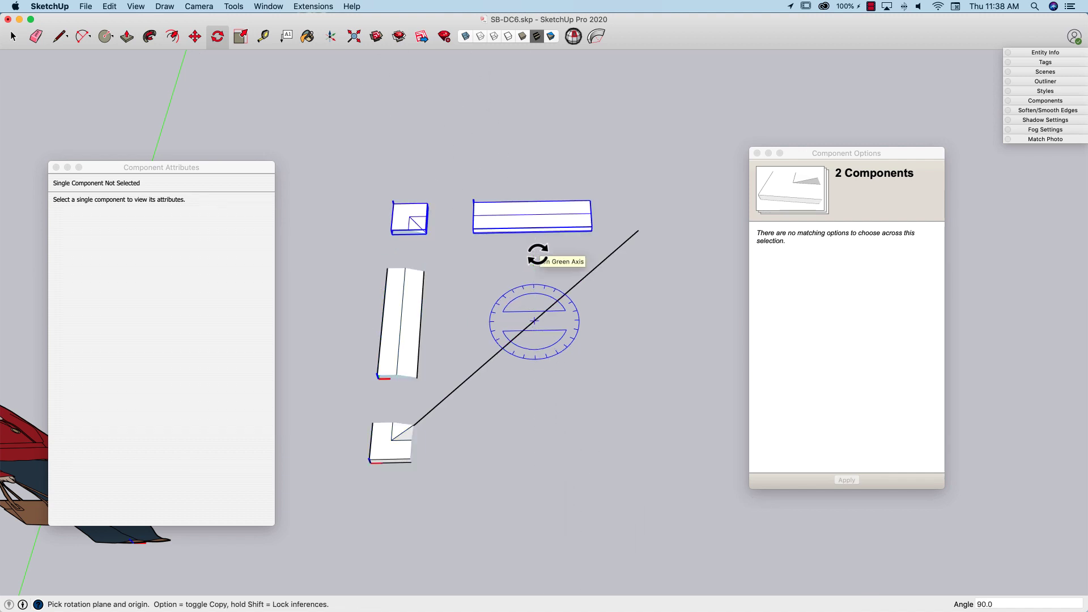
text(3x)
key(Return)
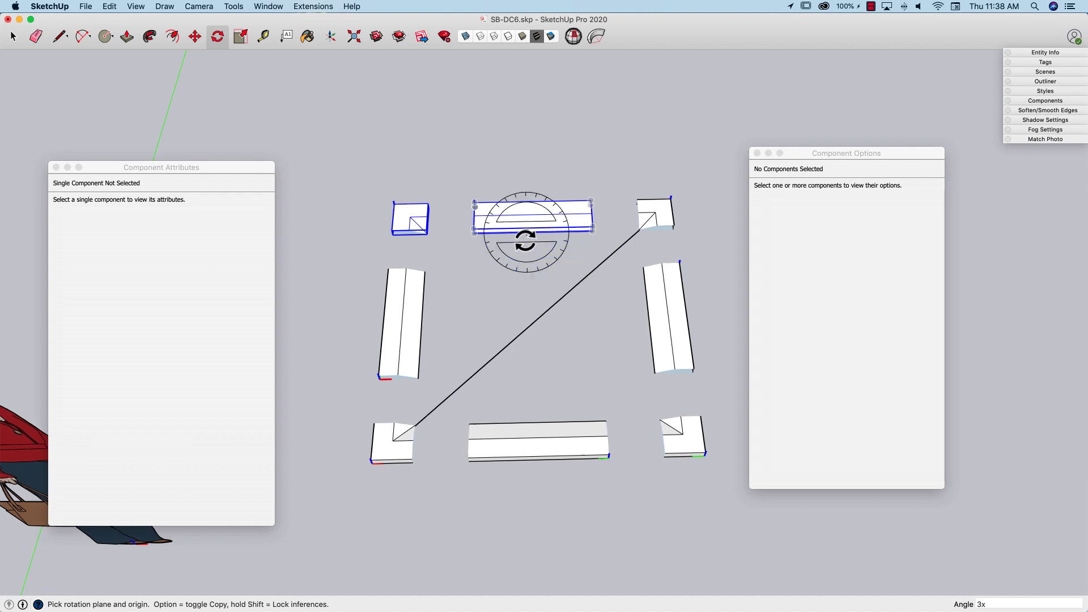
key(e)
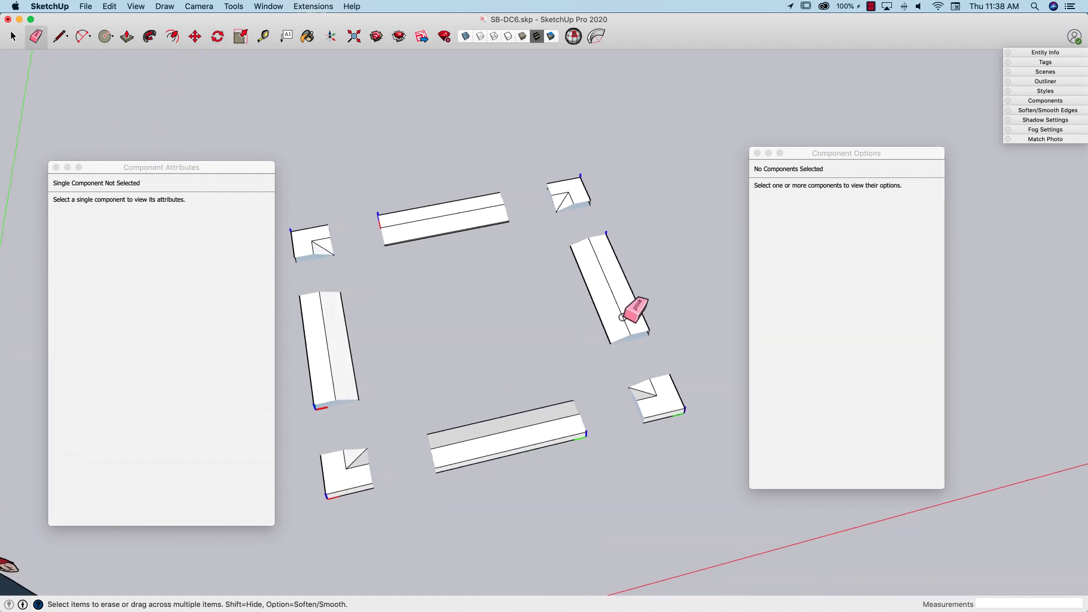
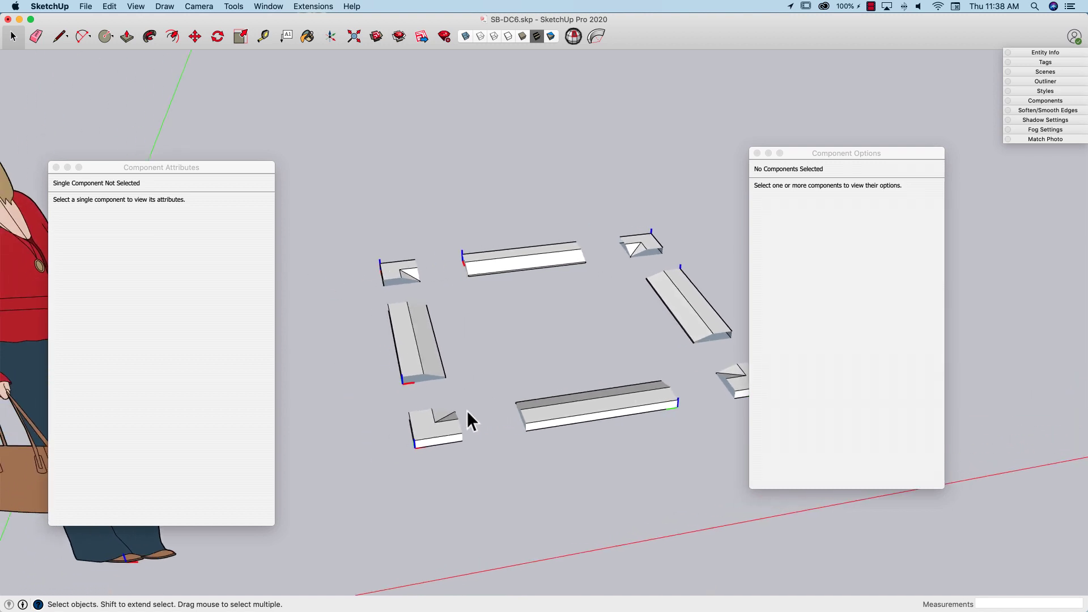
Step: Examine the component axes on the corner and side pieces from several angles against the model axes
middle_drag(508, 548, 427, 419)
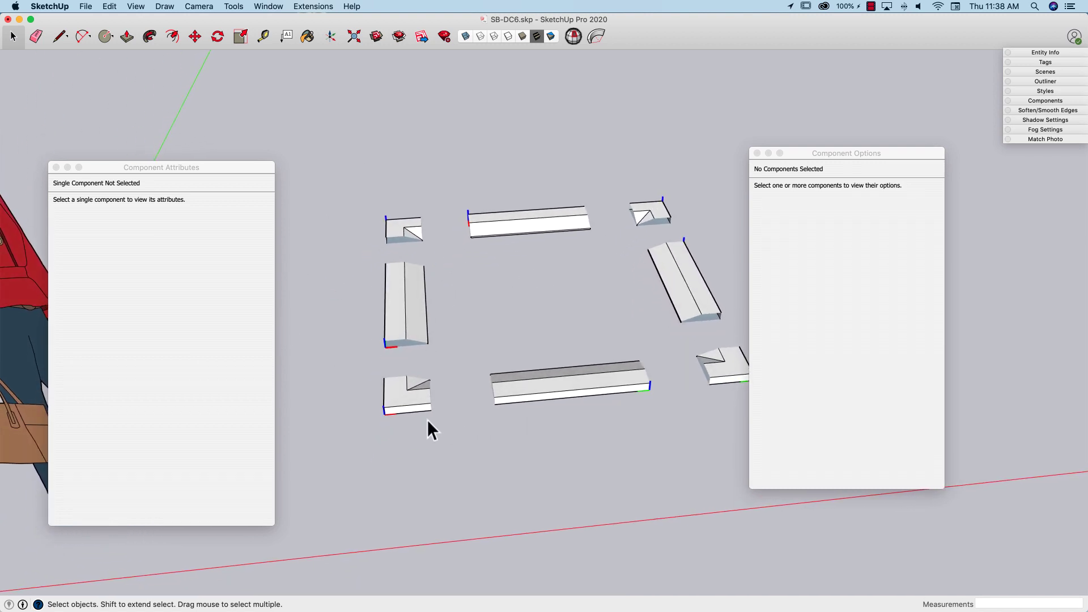
middle_drag(617, 450, 426, 413)
key(super+3)
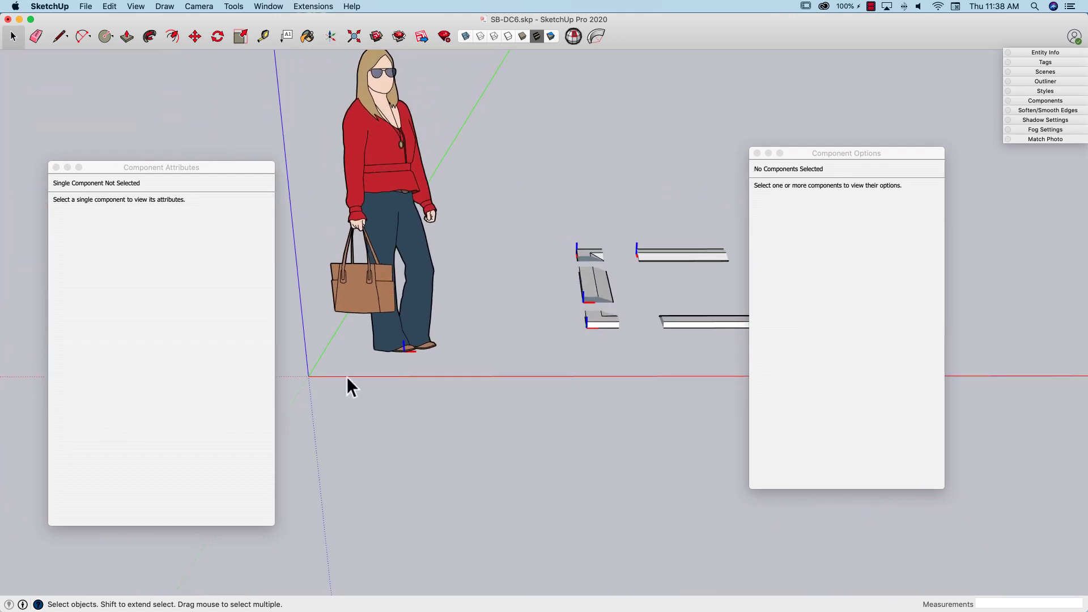
scroll(603, 429, up, 6)
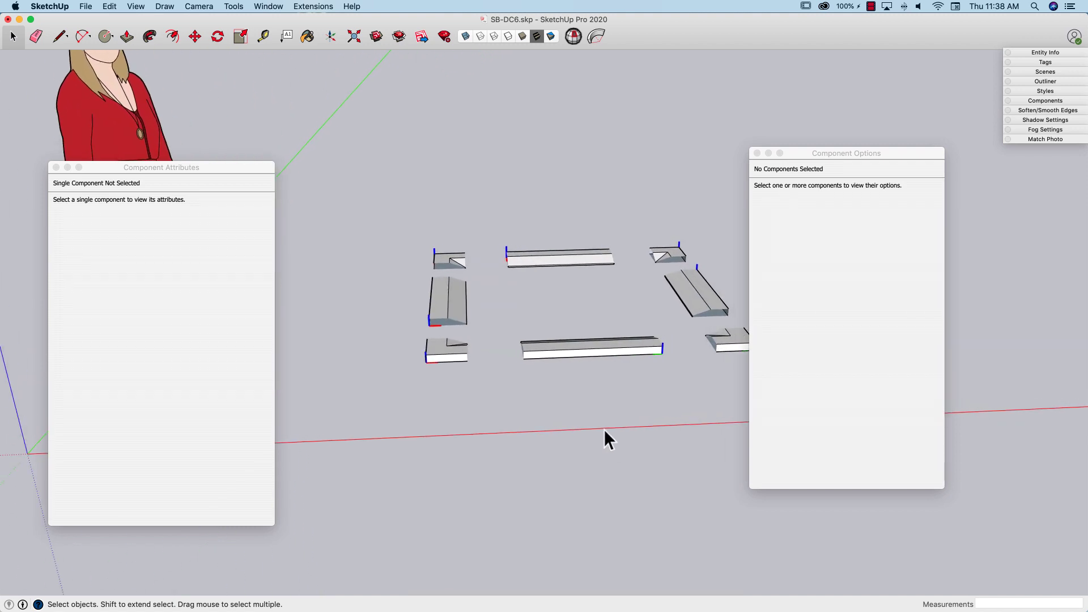
scroll(491, 380, up, 2)
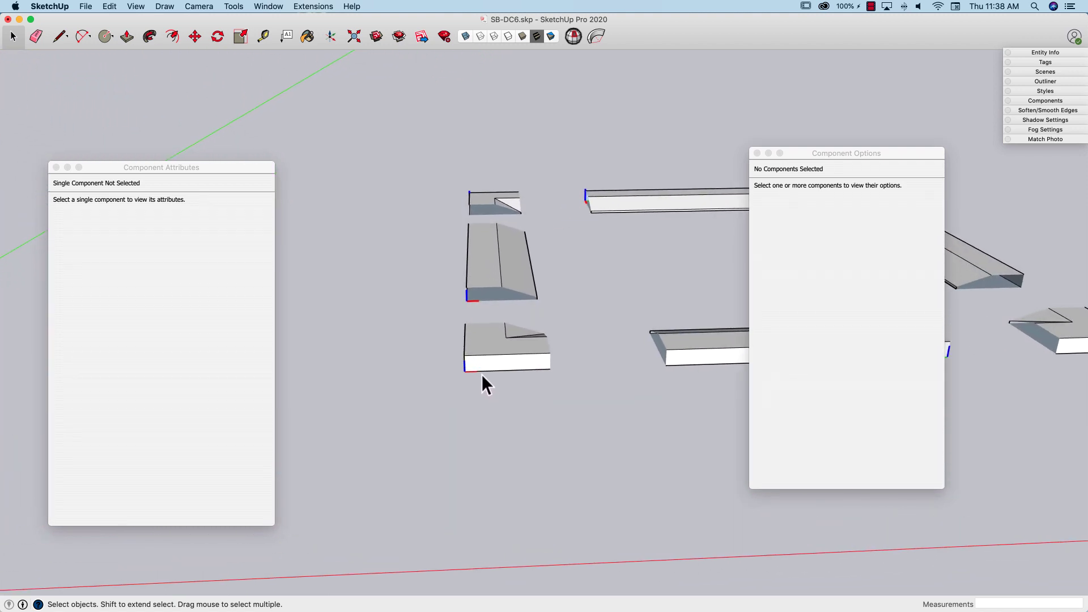
middle_drag(481, 374, 681, 413)
middle_drag(590, 391, 549, 349)
scroll(504, 294, up, 3)
middle_drag(497, 284, 466, 263)
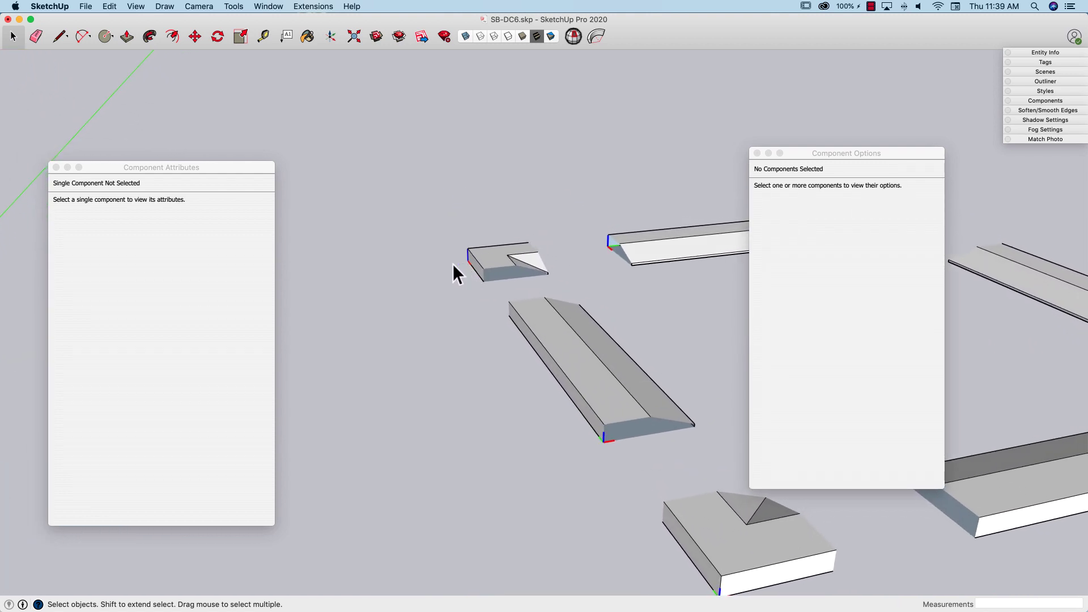
middle_drag(620, 240, 605, 417)
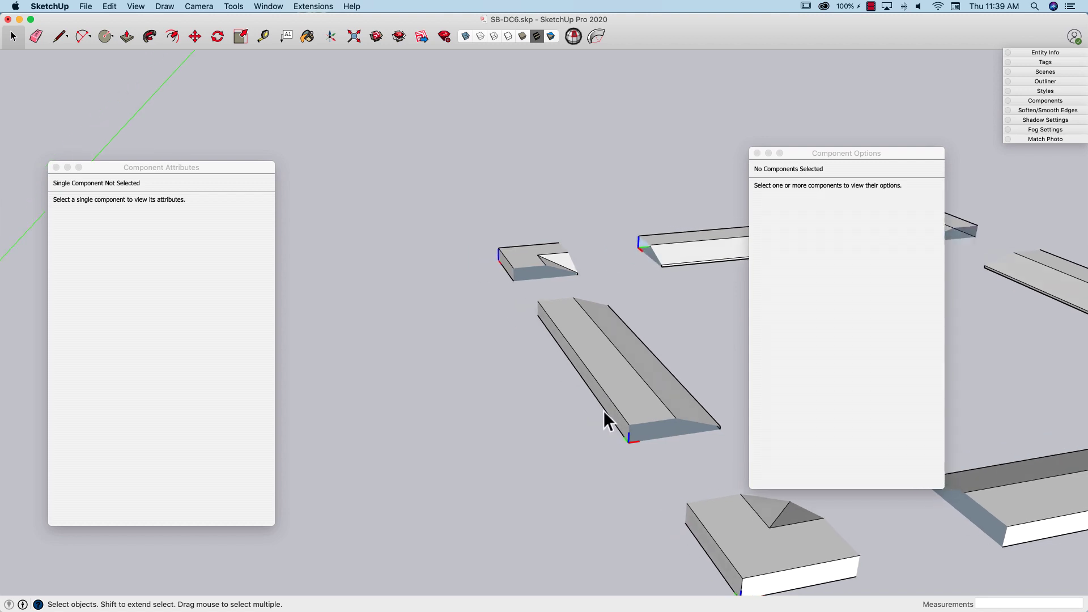
Step: Compare the axis orientation of the rotated Corner and Side copies around the whole frame, inspecting the front Side piece
scroll(627, 406, down, 5)
middle_drag(635, 289, 633, 333)
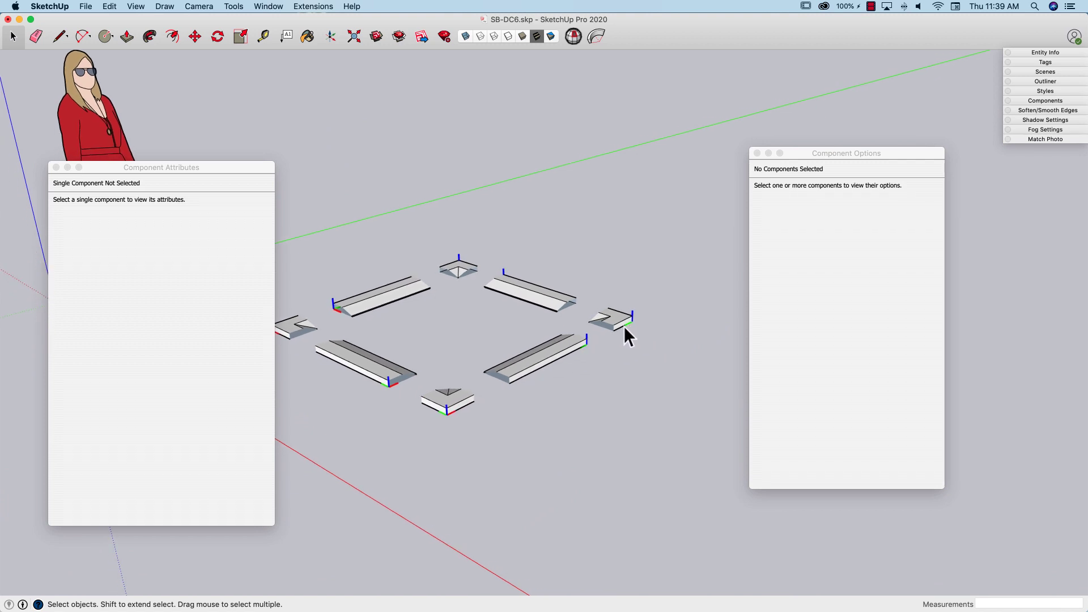
middle_drag(595, 343, 493, 403)
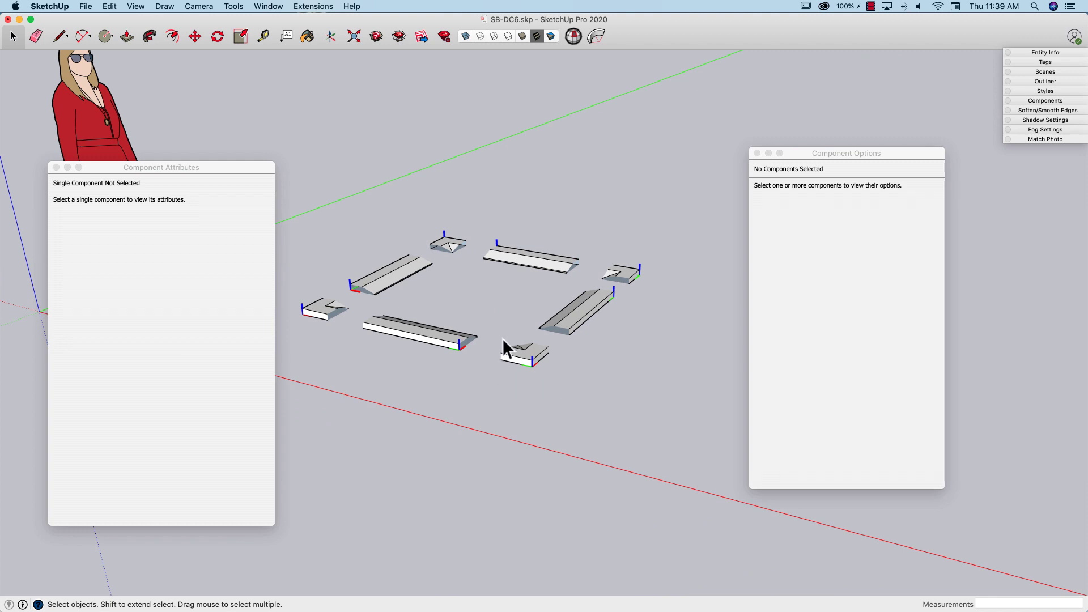
middle_drag(502, 338, 355, 326)
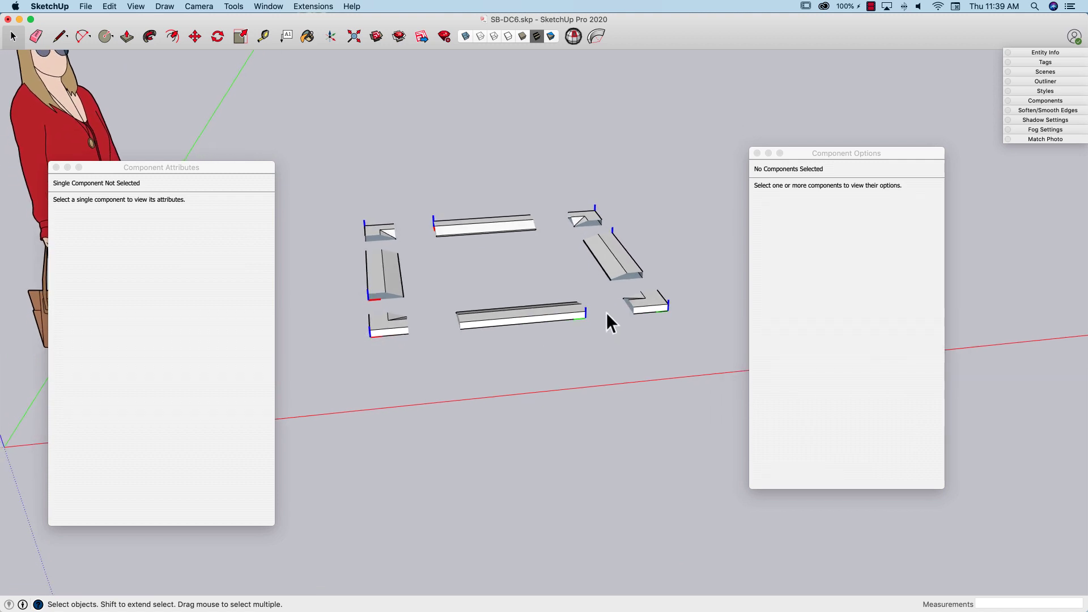
middle_drag(580, 318, 615, 320)
scroll(609, 342, down, 5)
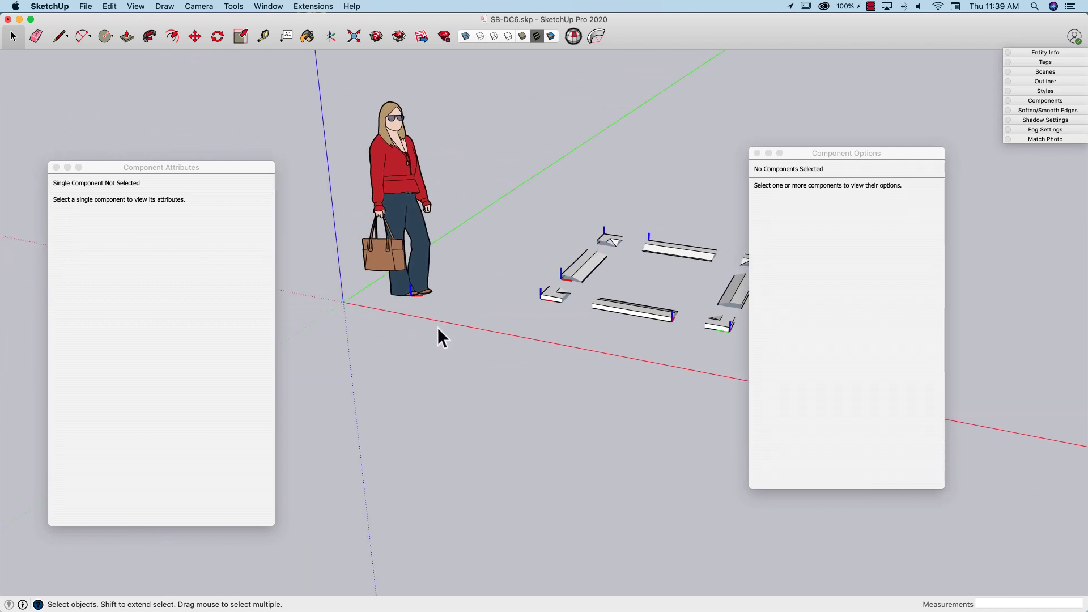
scroll(629, 301, up, 5)
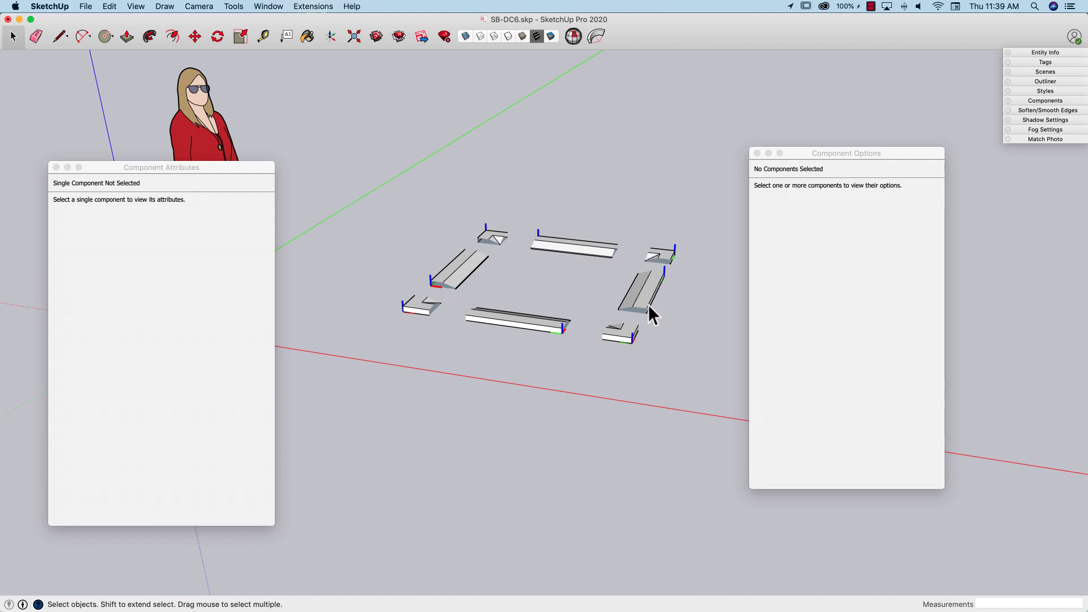
scroll(528, 328, up, 2)
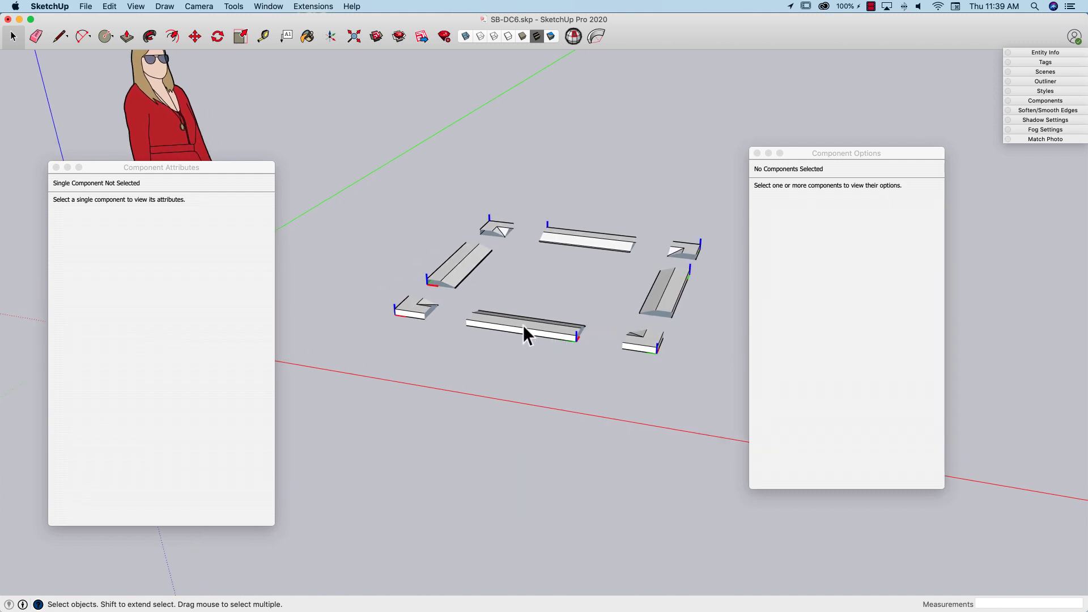
click(512, 329)
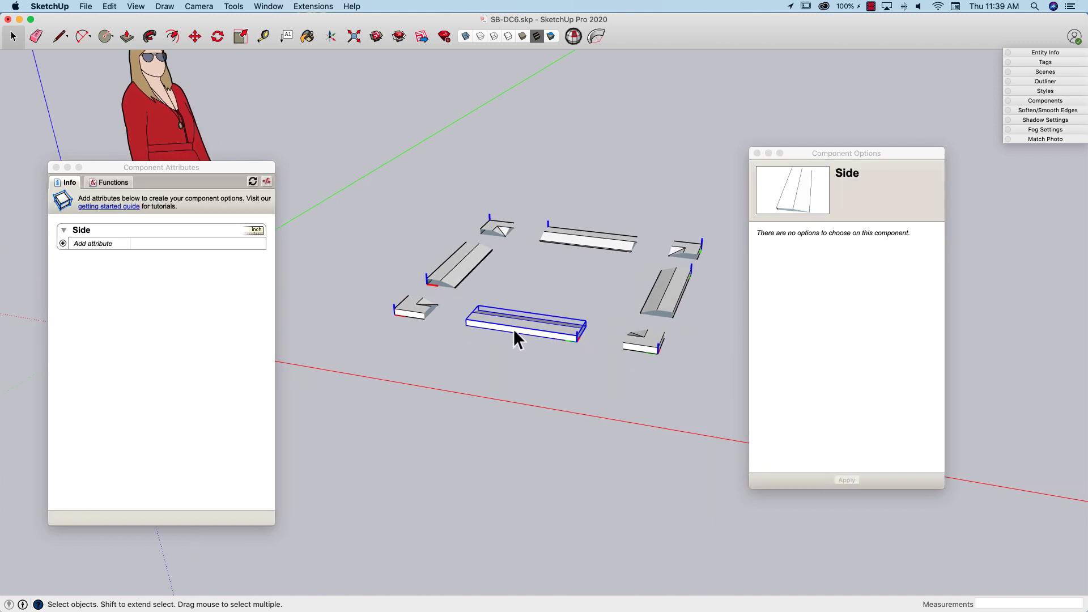
scroll(513, 329, up, 1)
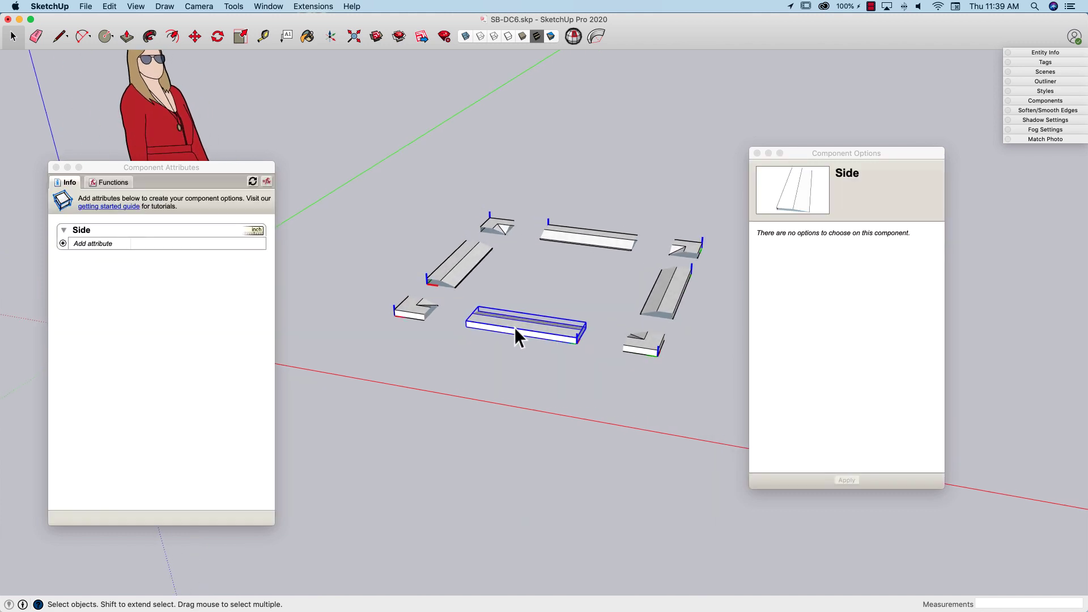
scroll(508, 326, up, 2)
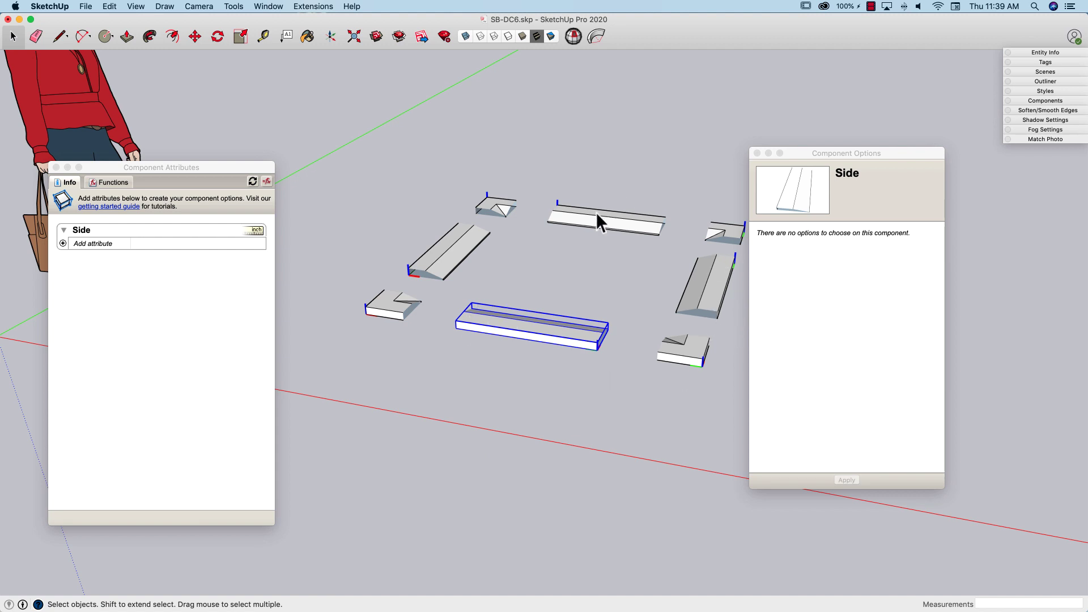
middle_drag(432, 280, 353, 430)
click(553, 283)
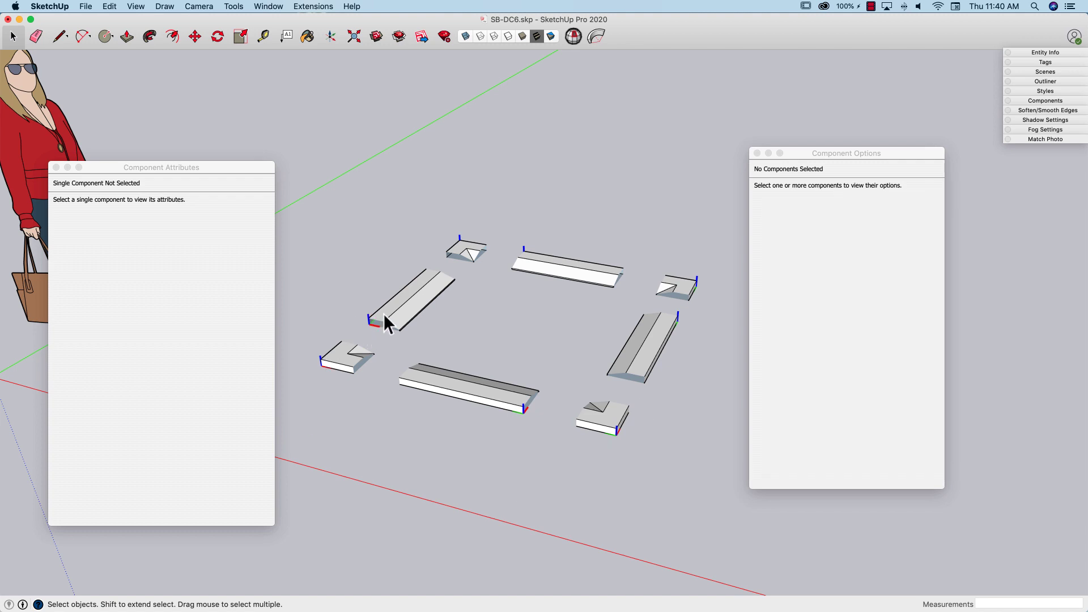
Step: Make all eight Corner and Side pieces into one component with the definition name Another Frame... Again
middle_drag(361, 324, 383, 200)
drag(379, 199, 666, 429)
middle_drag(477, 342, 380, 396)
right_click(394, 391)
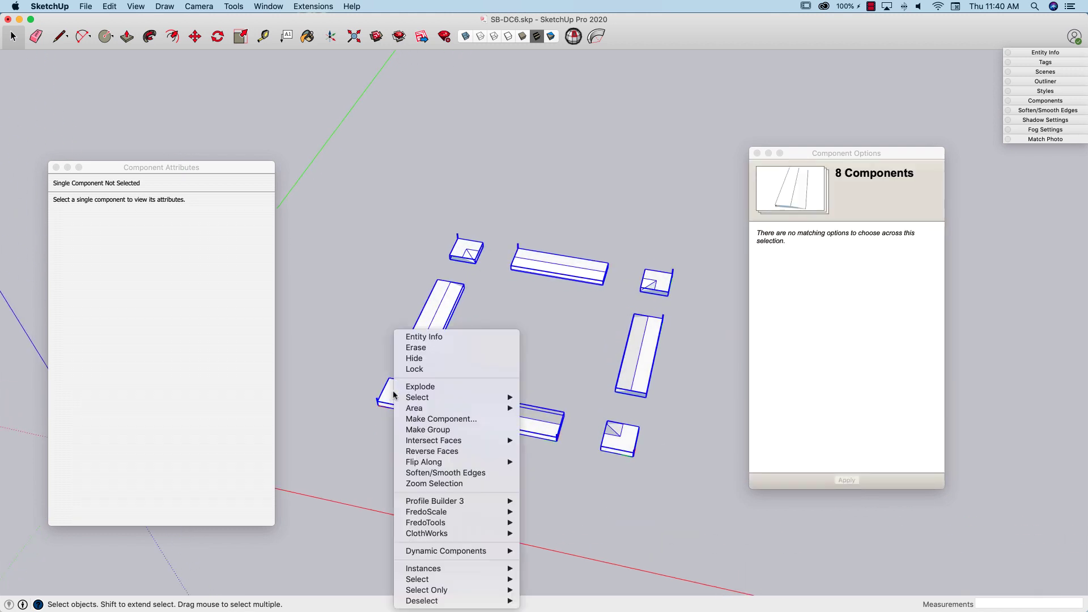
click(422, 419)
text(Another Frame... Again)
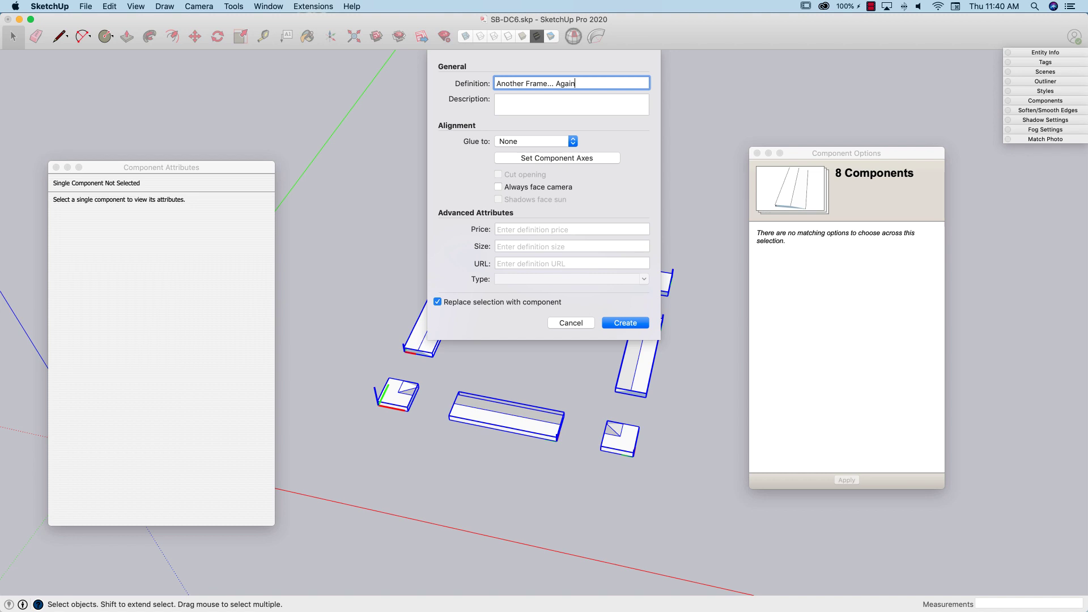
key(Return)
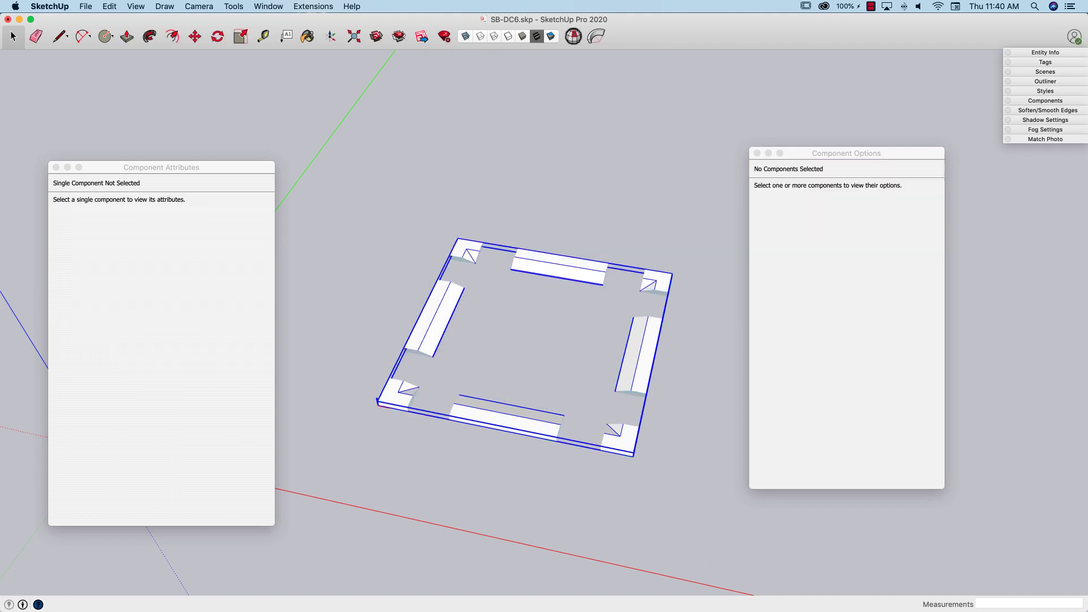
Step: Open the new frame component for editing and expand the attributes of the first listed Corner
double_click(400, 399)
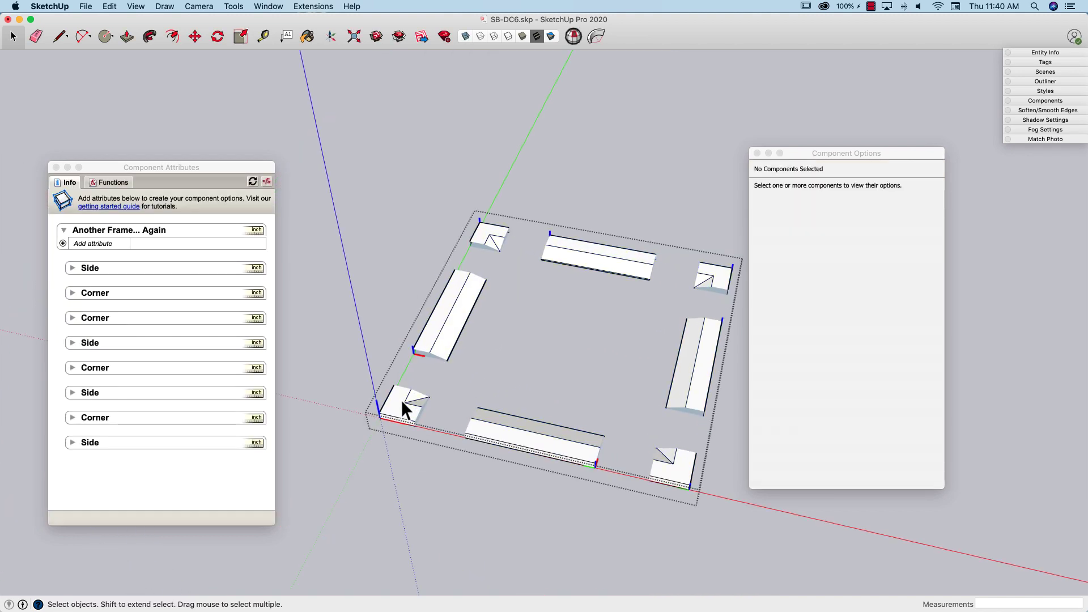
middle_drag(400, 399, 644, 342)
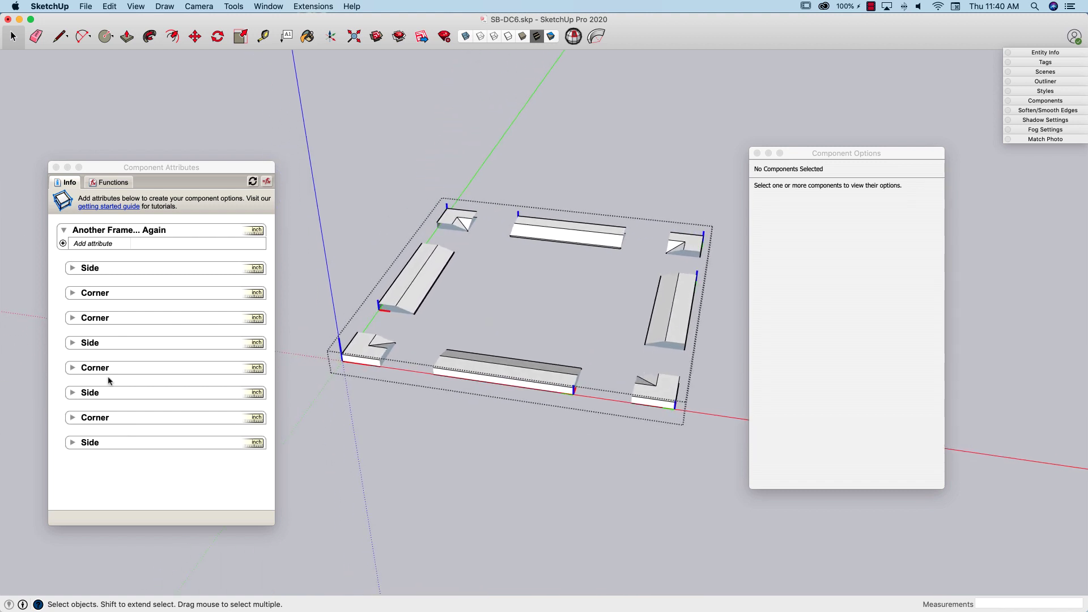
middle_drag(102, 445, 360, 396)
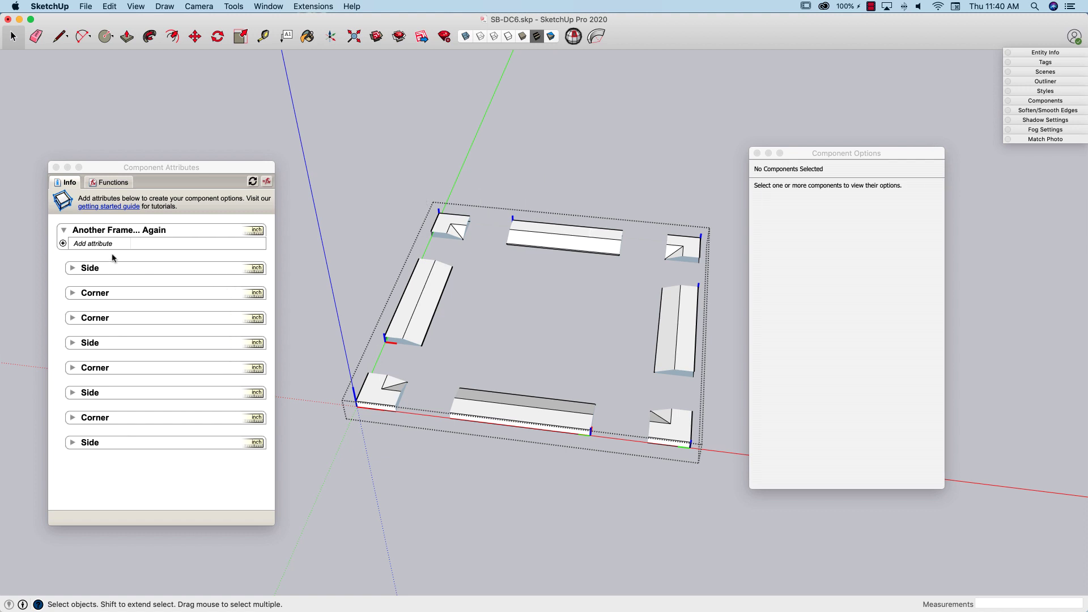
middle_drag(184, 333, 571, 295)
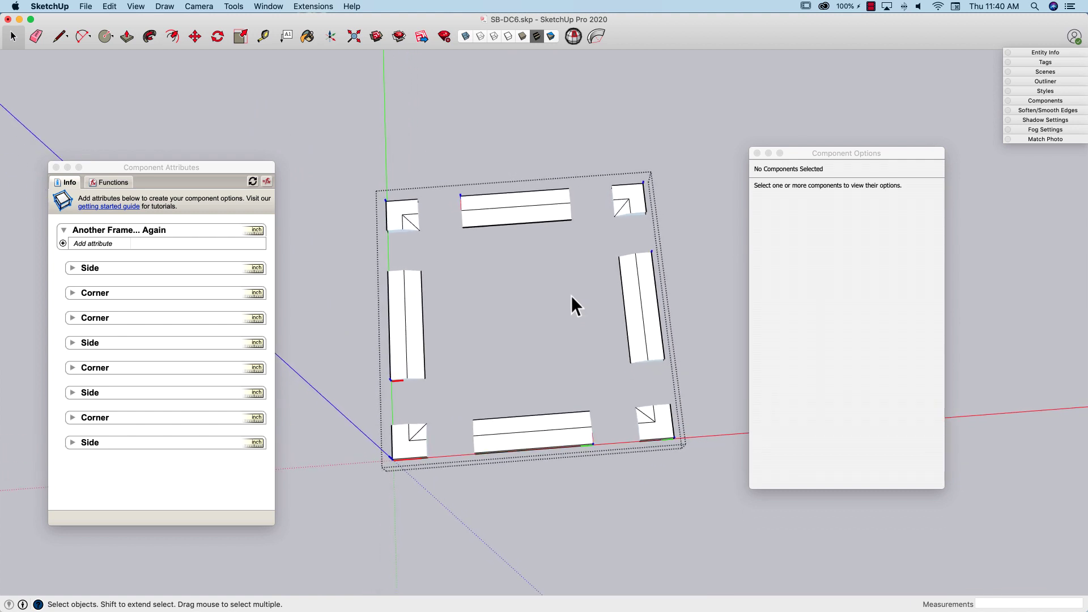
middle_drag(570, 295, 485, 369)
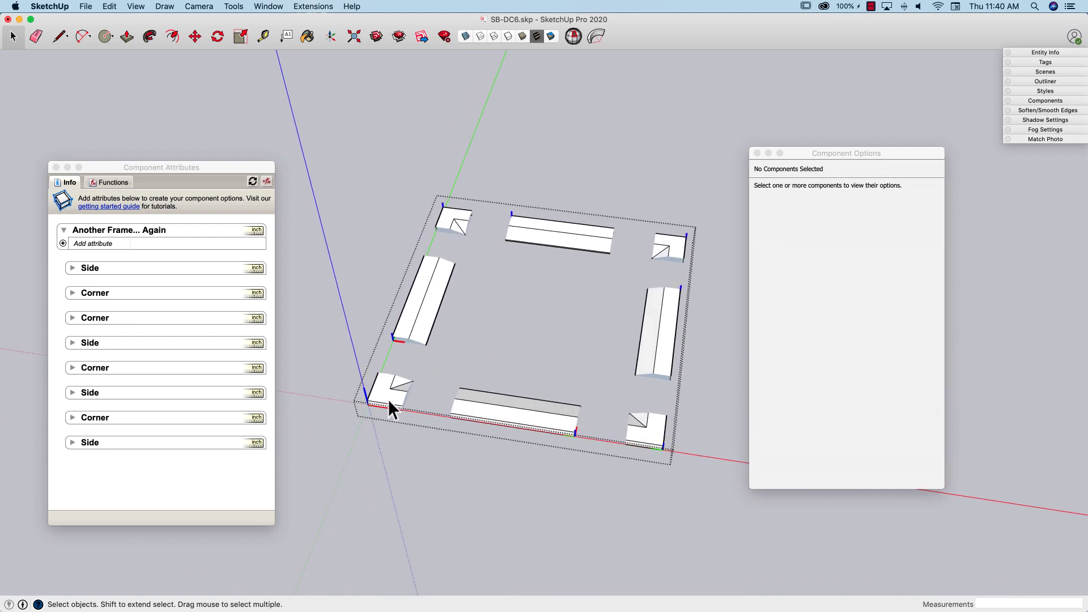
click(72, 295)
click(73, 294)
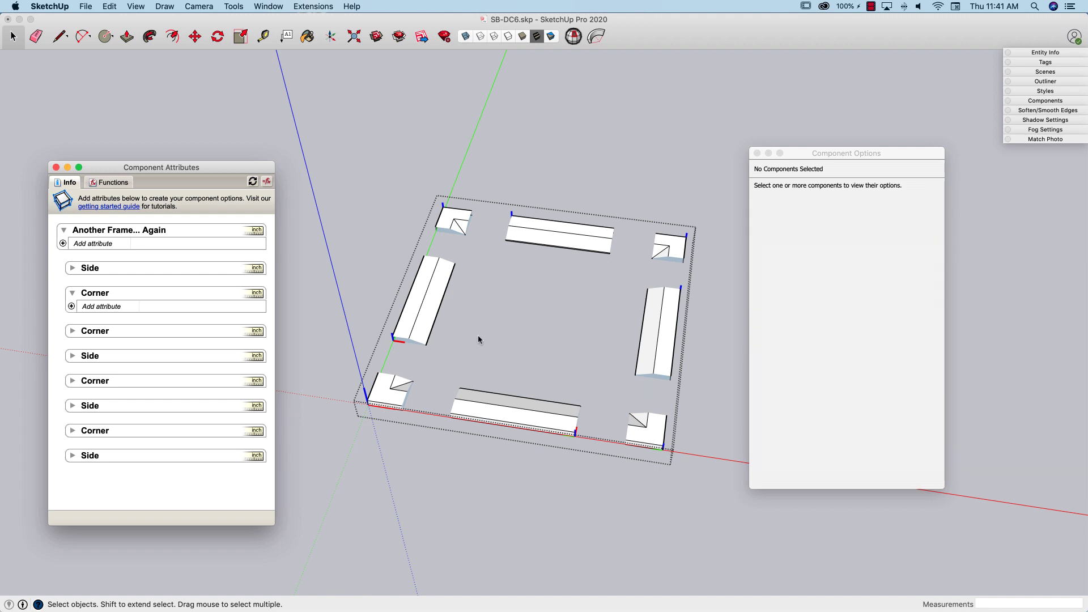
Step: Add the custom attributes Width, Height and RailSize to the Another Frame... Again component
click(64, 244)
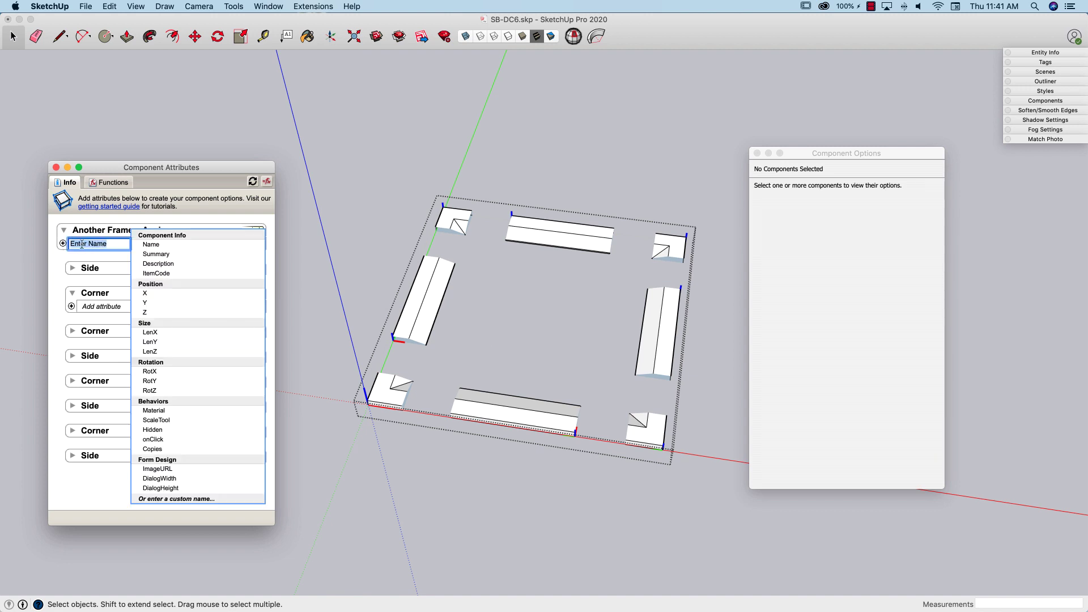
text(Width)
key(Return)
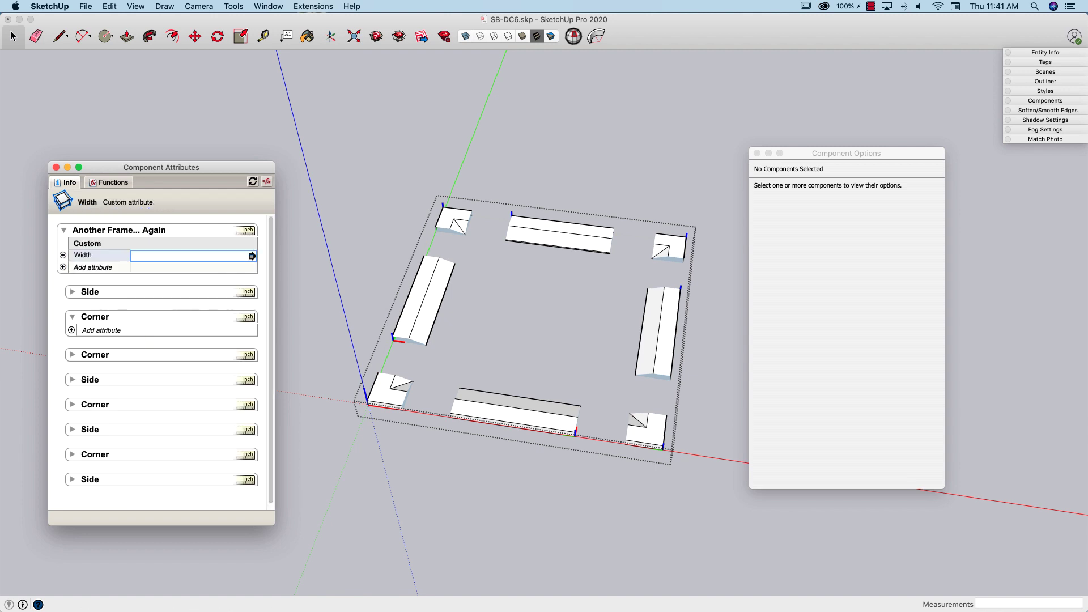
click(63, 267)
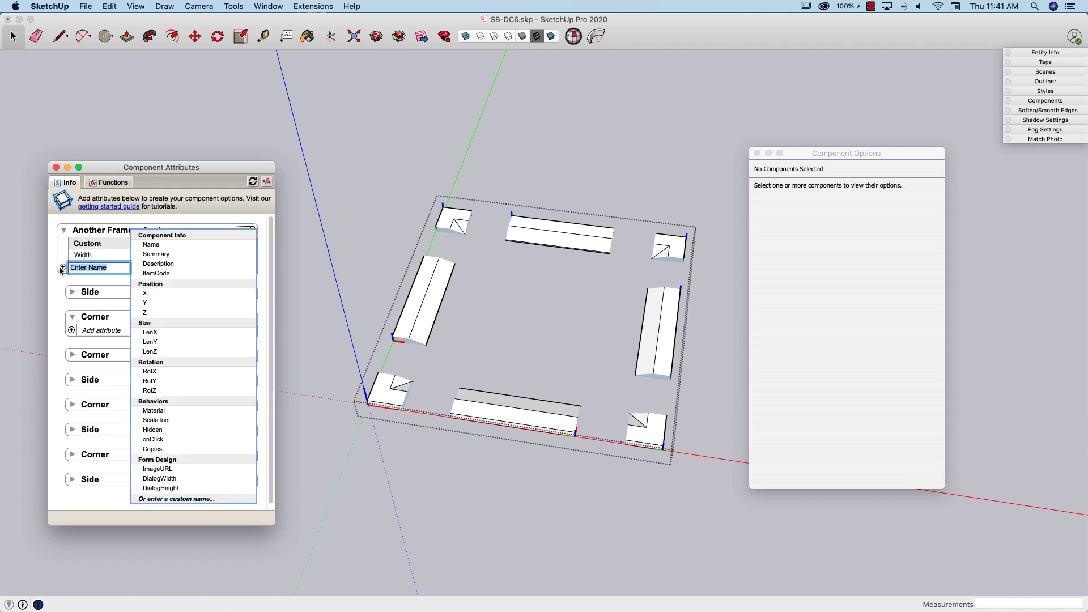
text(Height)
key(Return)
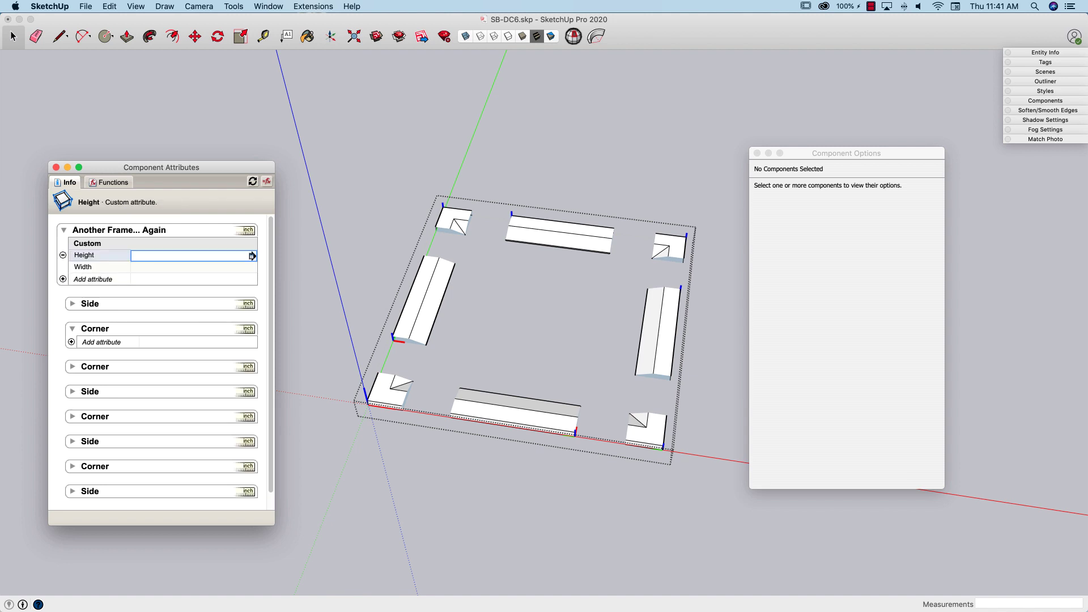
click(63, 279)
text(RailSize)
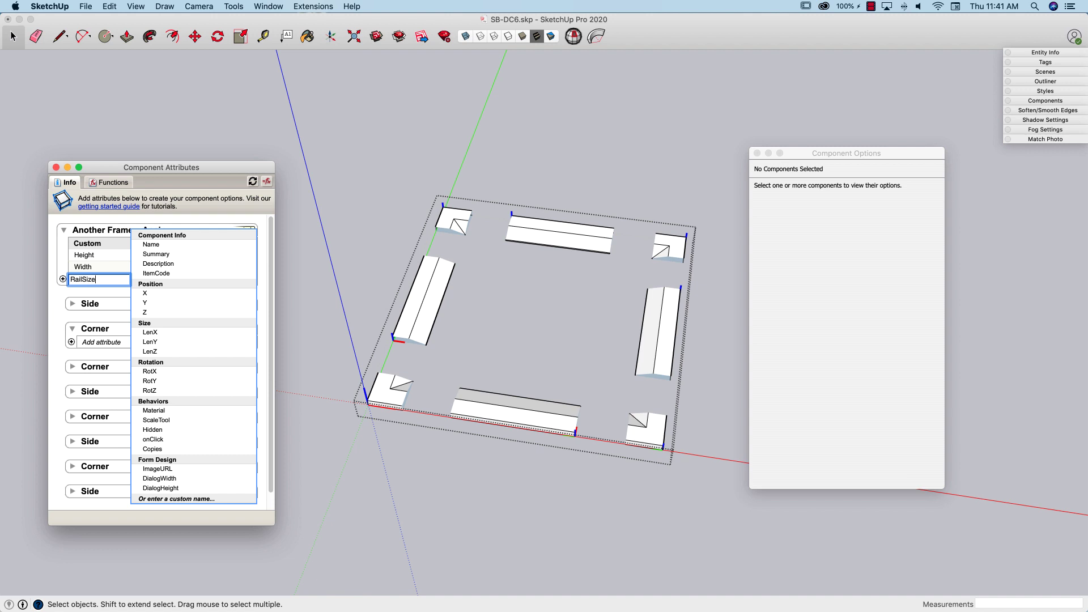
key(Return)
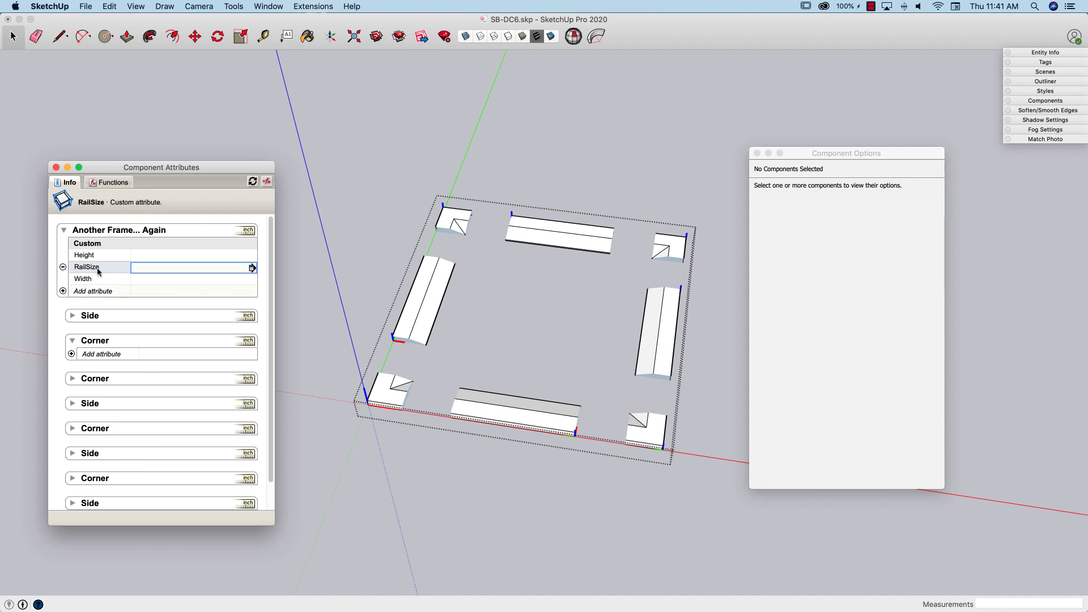
Step: Make the Height attribute editable by users as a textbox and displayed in inches
click(252, 256)
click(252, 256)
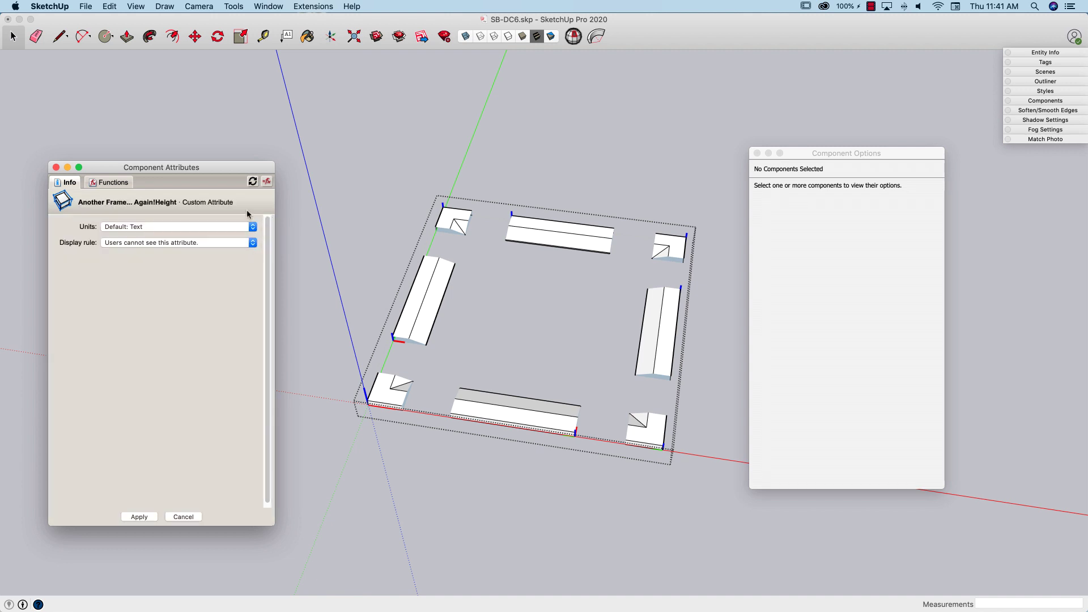
click(253, 242)
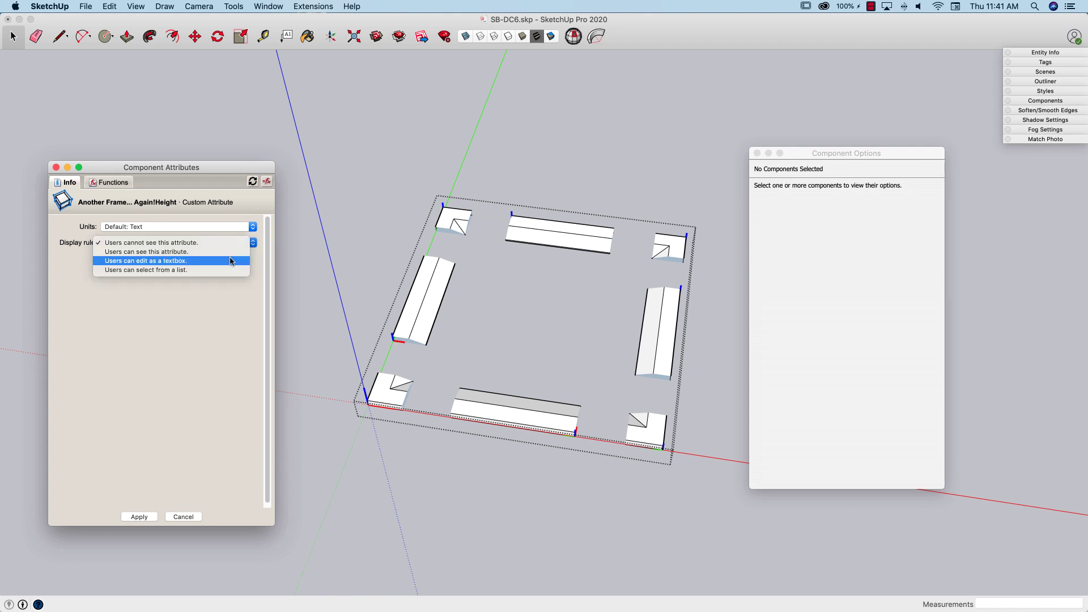
click(232, 260)
click(254, 274)
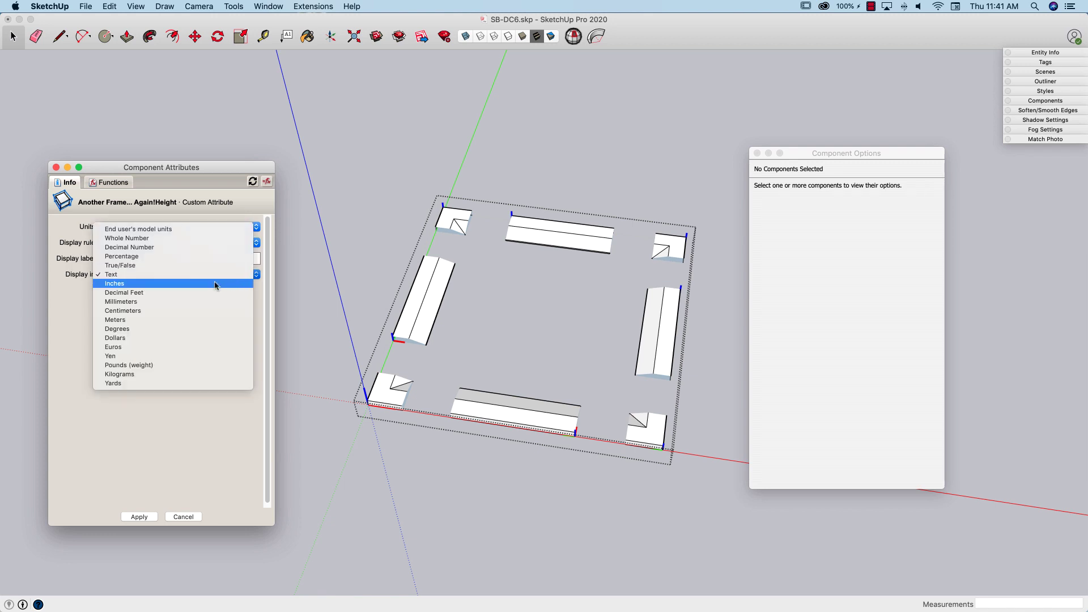
click(215, 284)
click(139, 517)
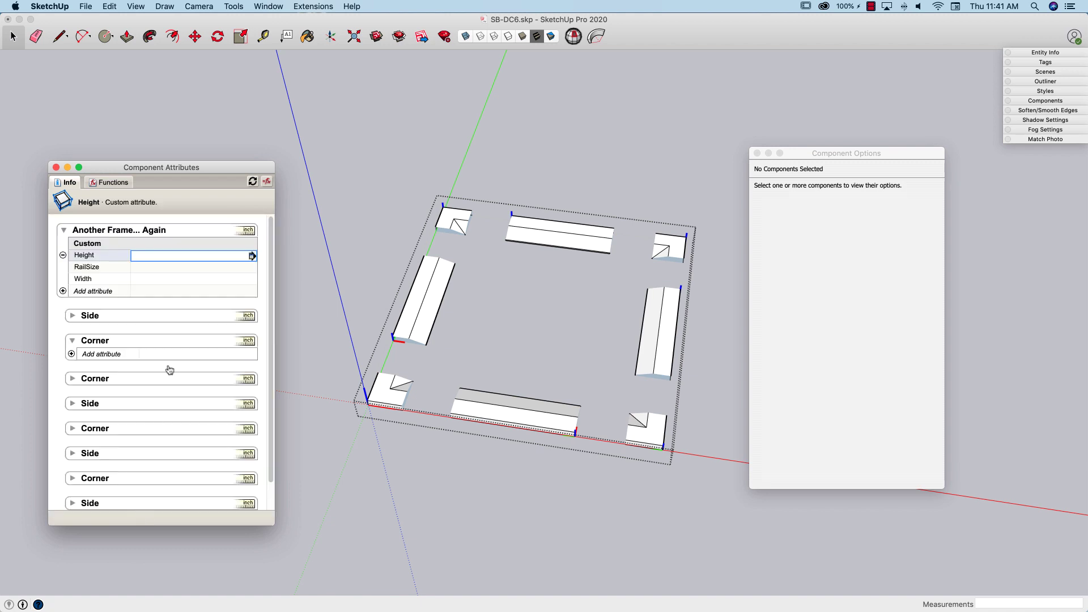
Step: Make the RailSize attribute user-editable as a textbox, labelled Rail Size and displayed in inches
click(249, 268)
click(252, 267)
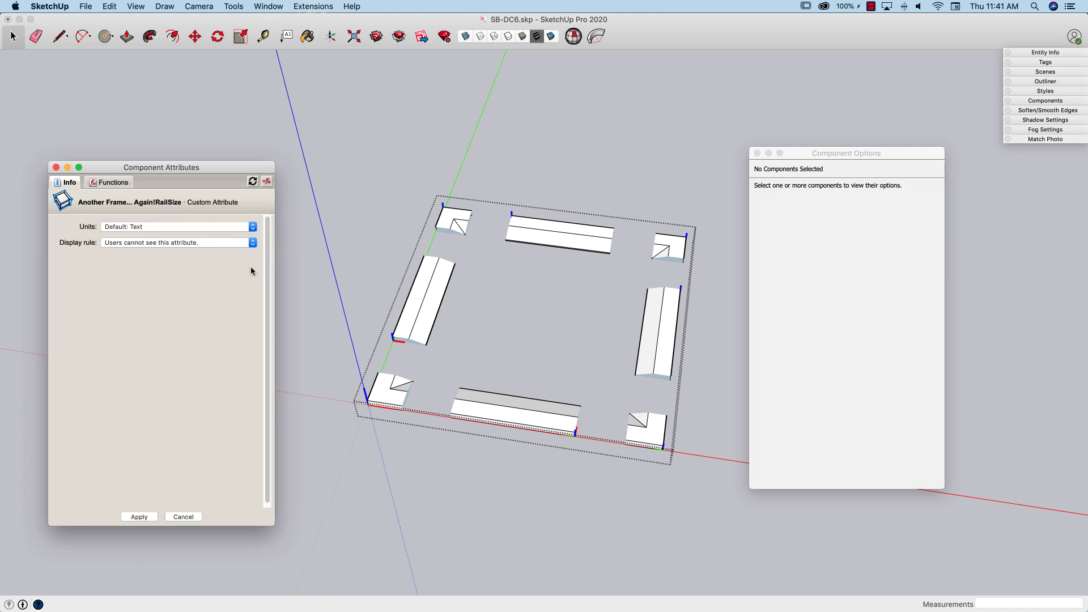
click(251, 243)
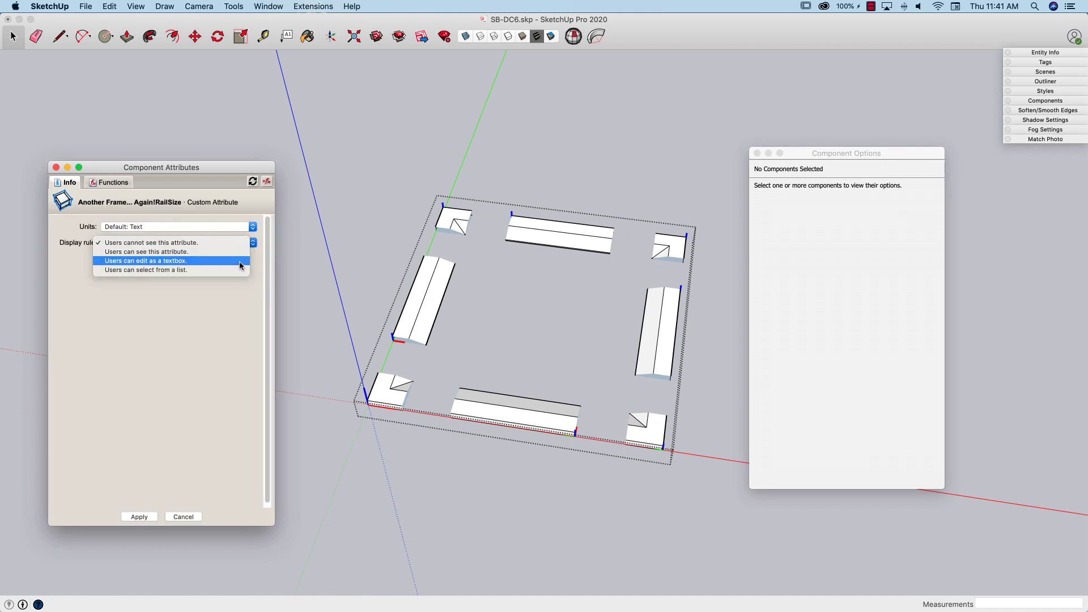
click(239, 262)
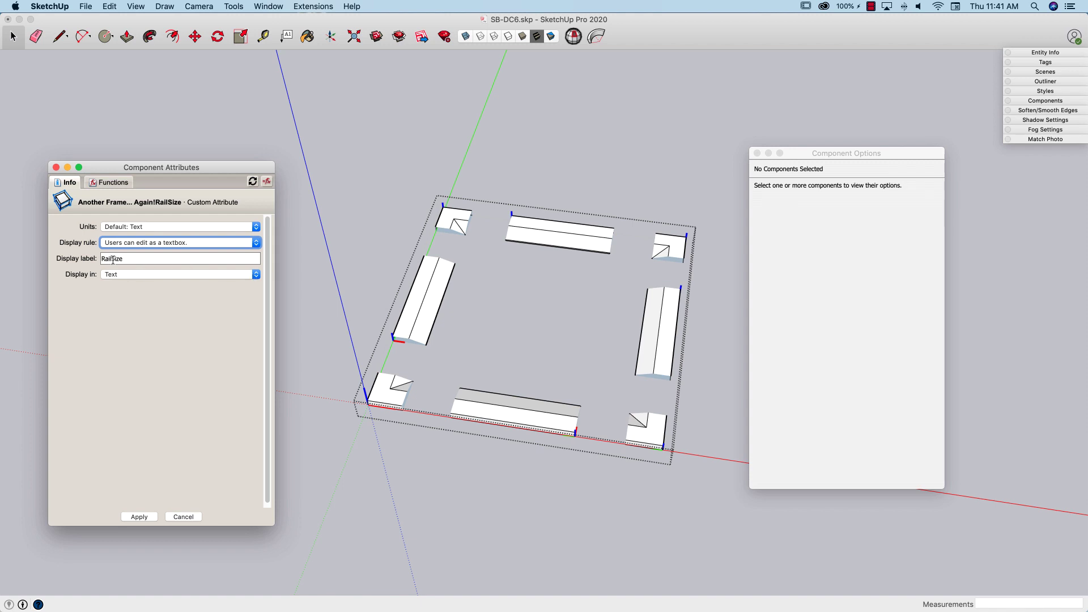
click(112, 259)
click(256, 274)
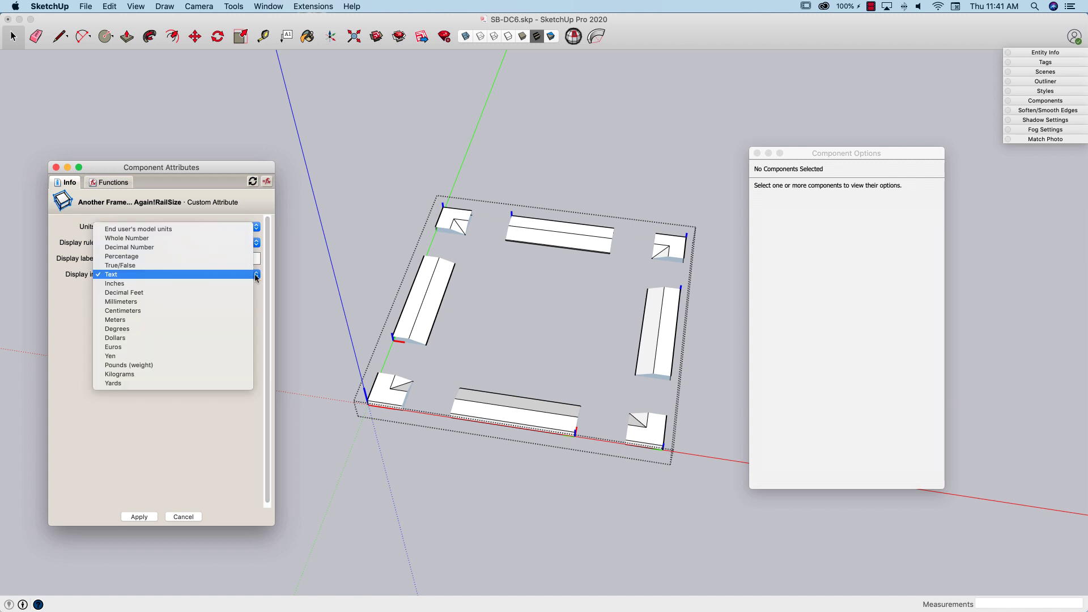
click(217, 286)
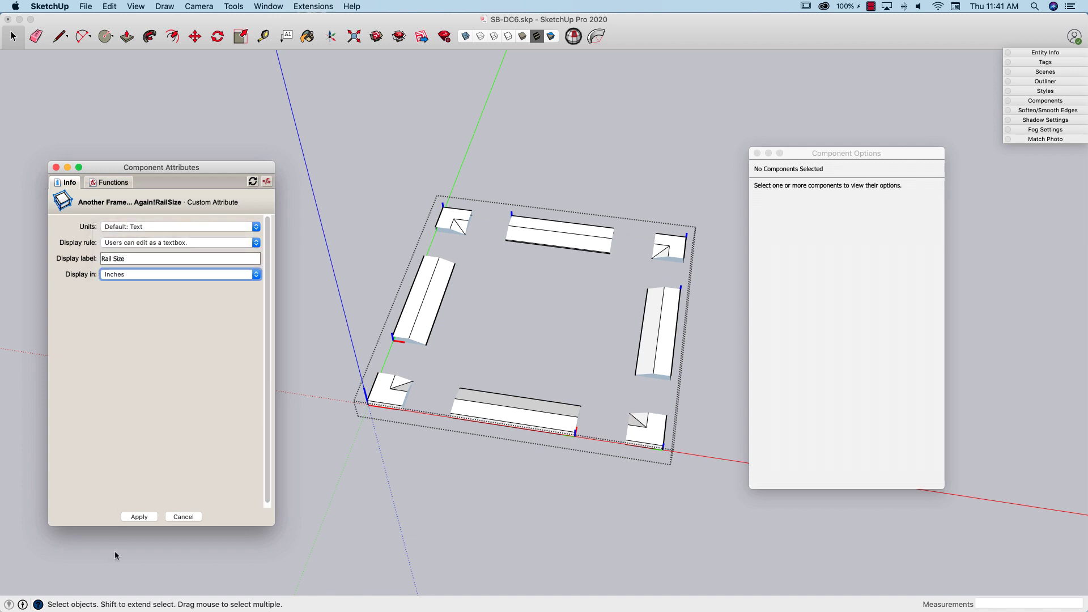
click(140, 517)
Step: Make the frame's Width attribute user-editable as a textbox and displayed in inches
click(252, 281)
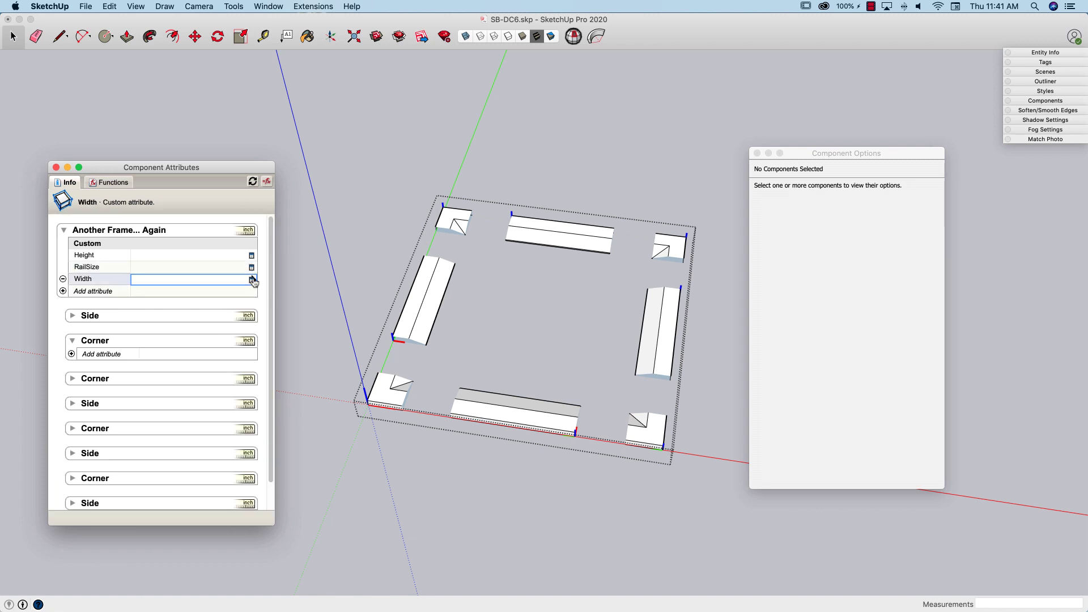
click(252, 280)
click(254, 243)
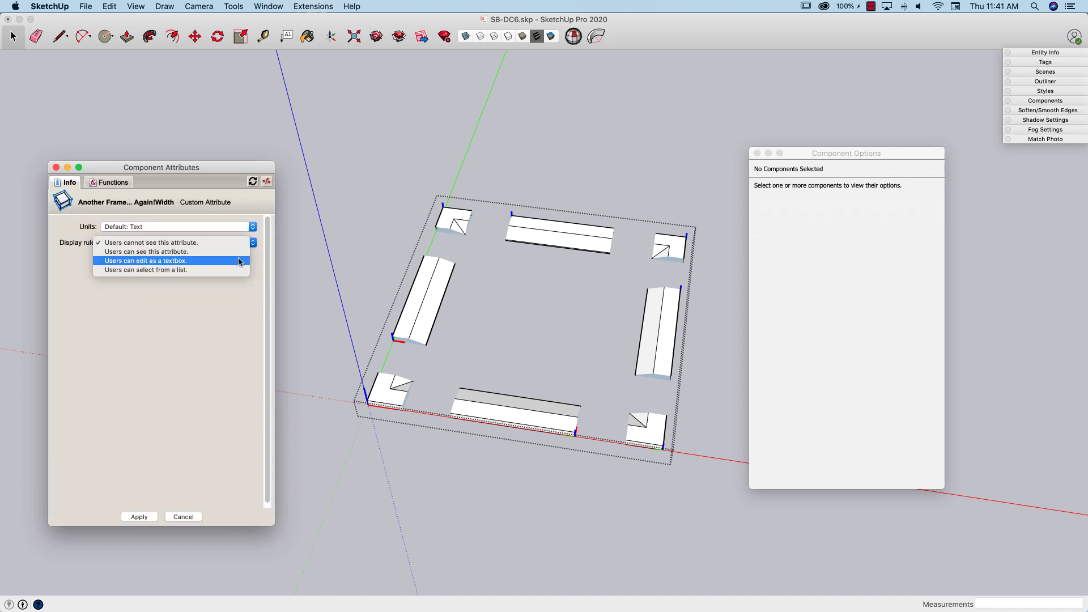
click(236, 261)
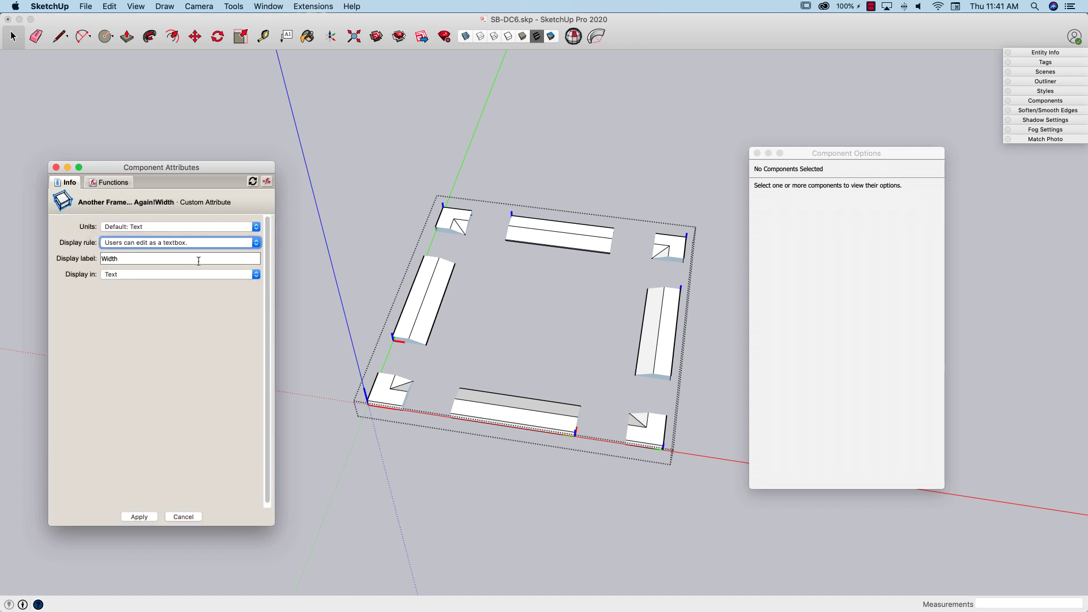
click(256, 275)
click(230, 283)
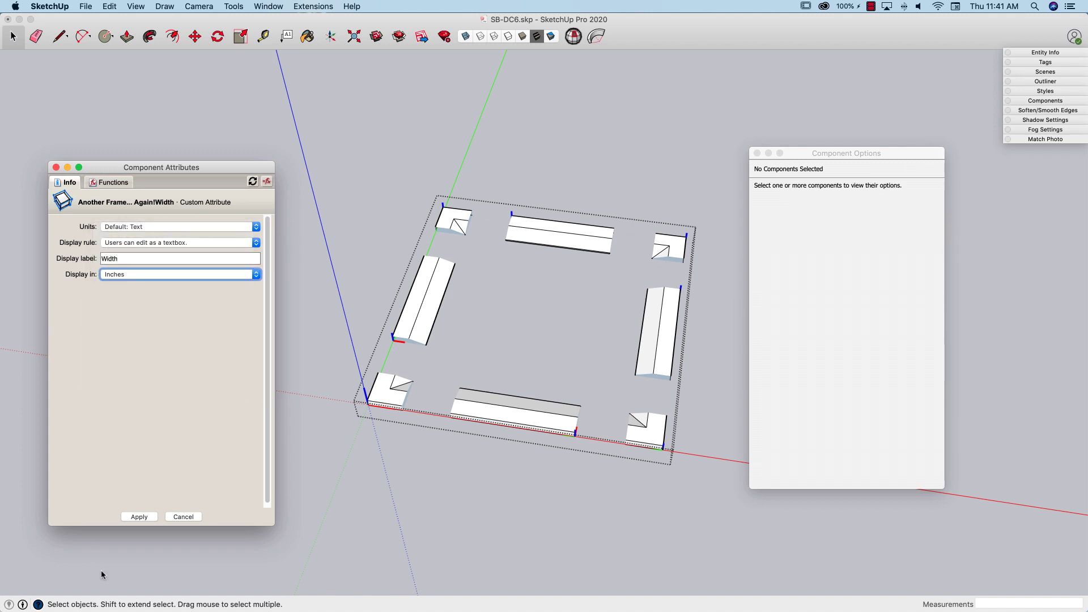
click(139, 517)
Step: Leave component editing and set the frame's options to Height 36", Rail Size 4" and Width 24"
click(331, 196)
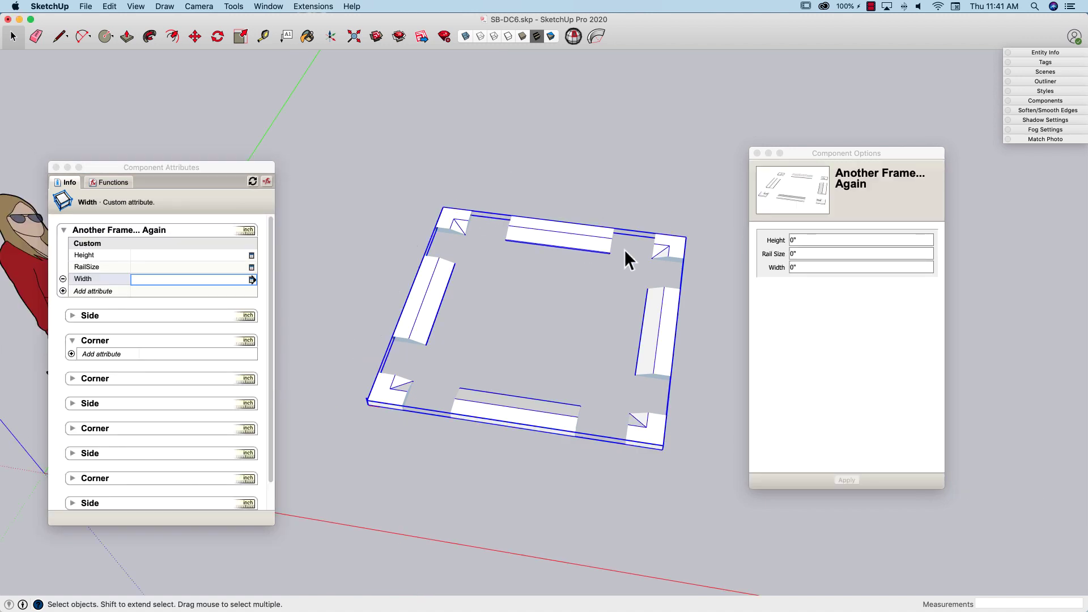
click(799, 240)
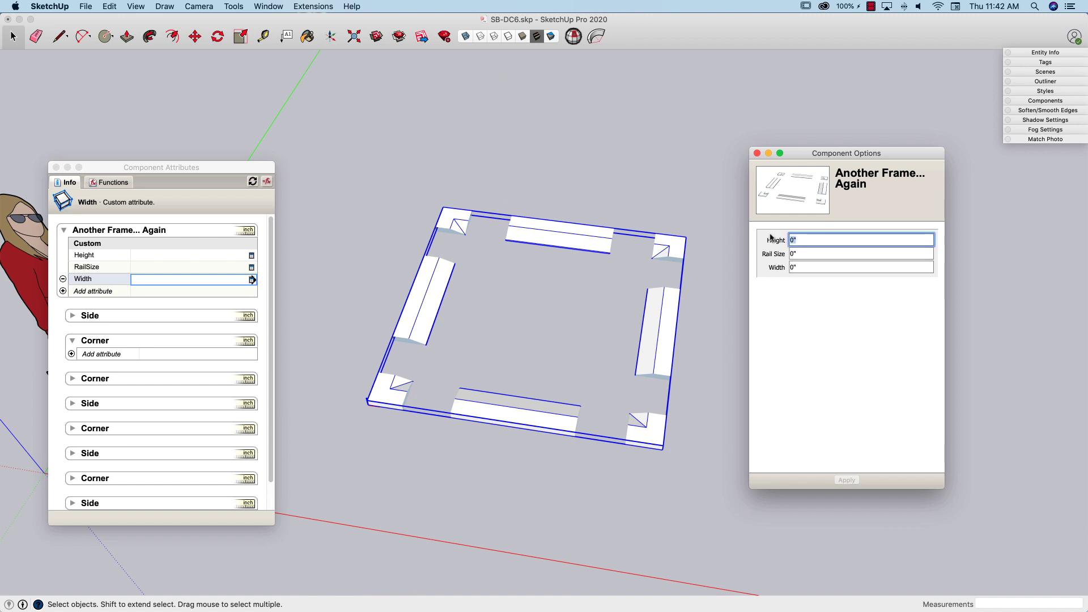
key(Tab)
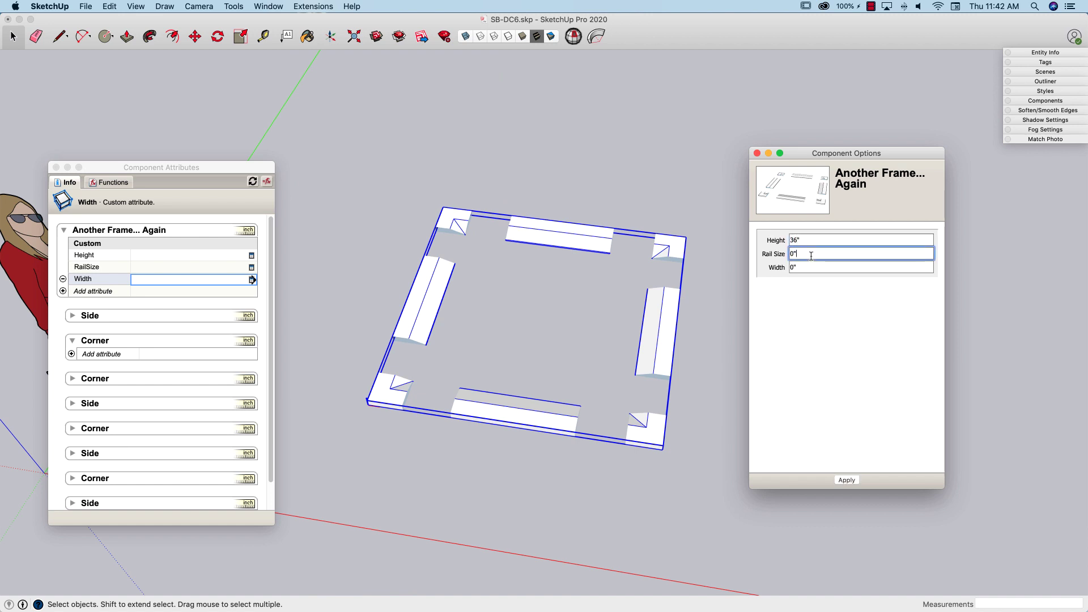
text(4)
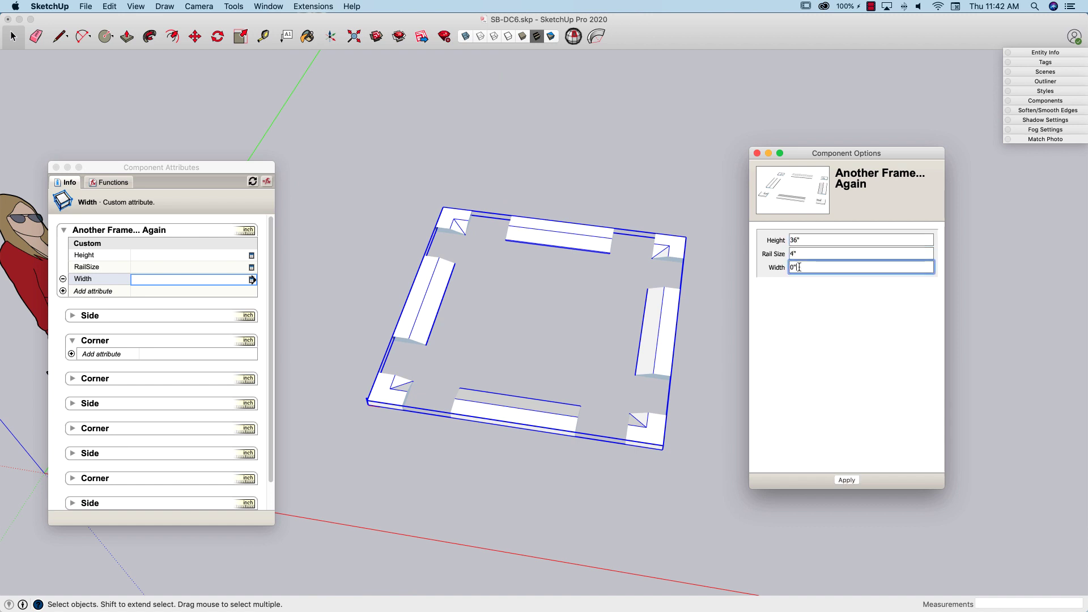
click(808, 267)
key(Return)
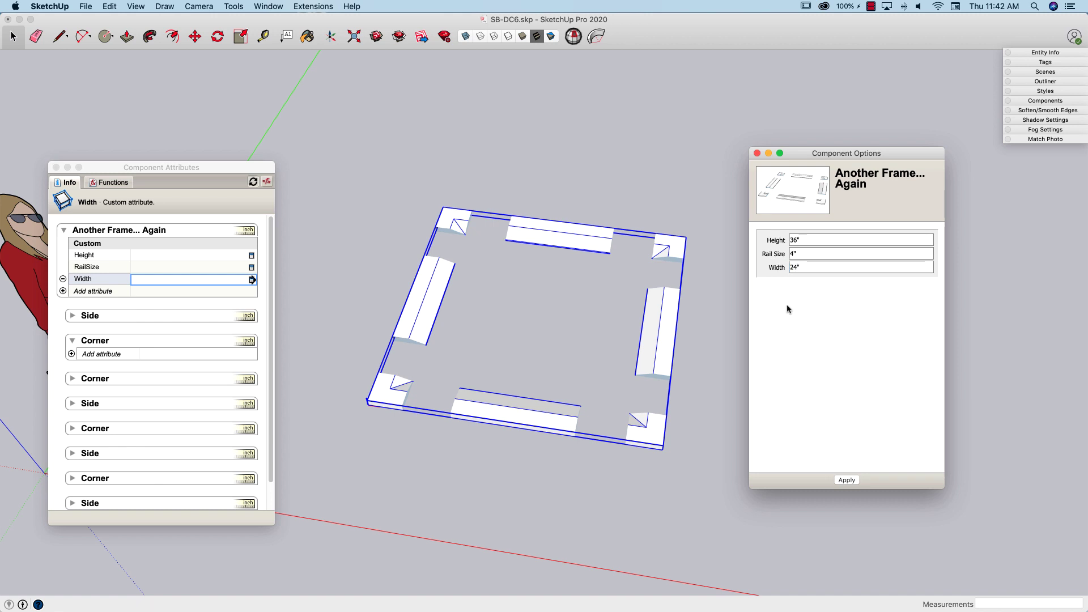
Step: Add the size attributes LenX and LenY to the first listed Corner
middle_drag(742, 244, 719, 283)
middle_drag(247, 277, 280, 343)
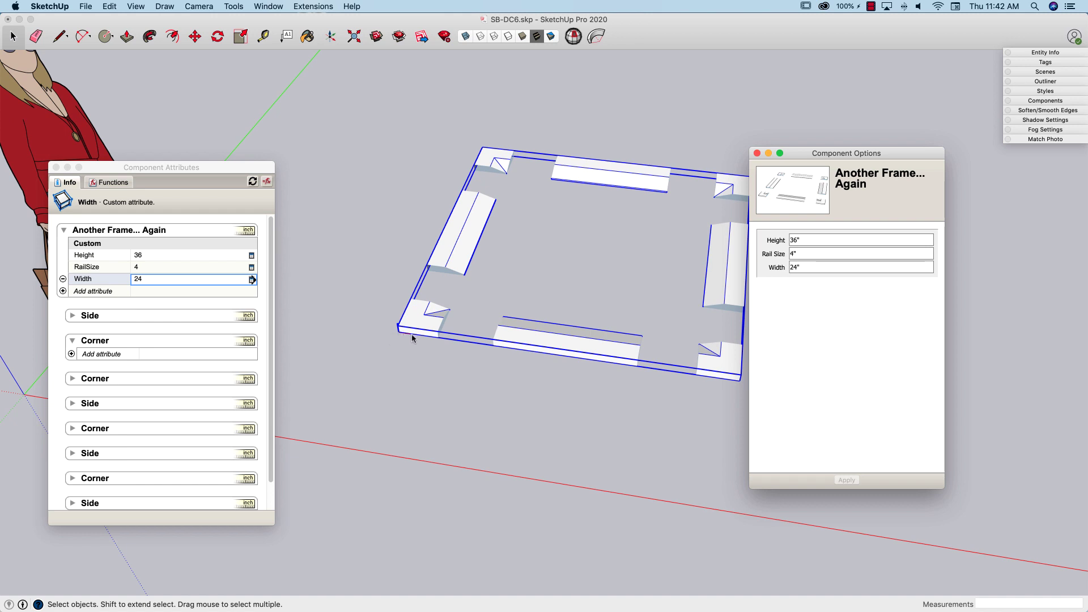
click(71, 355)
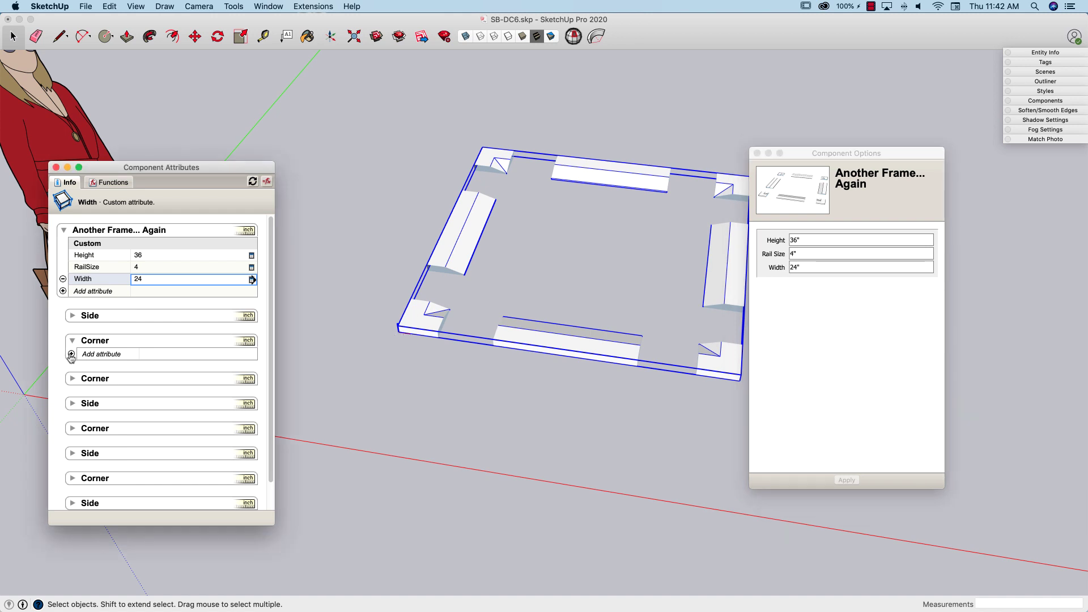
click(71, 354)
key(Up)
key(Up)
key(Up)
key(Up)
key(Up)
key(Up)
key(Return)
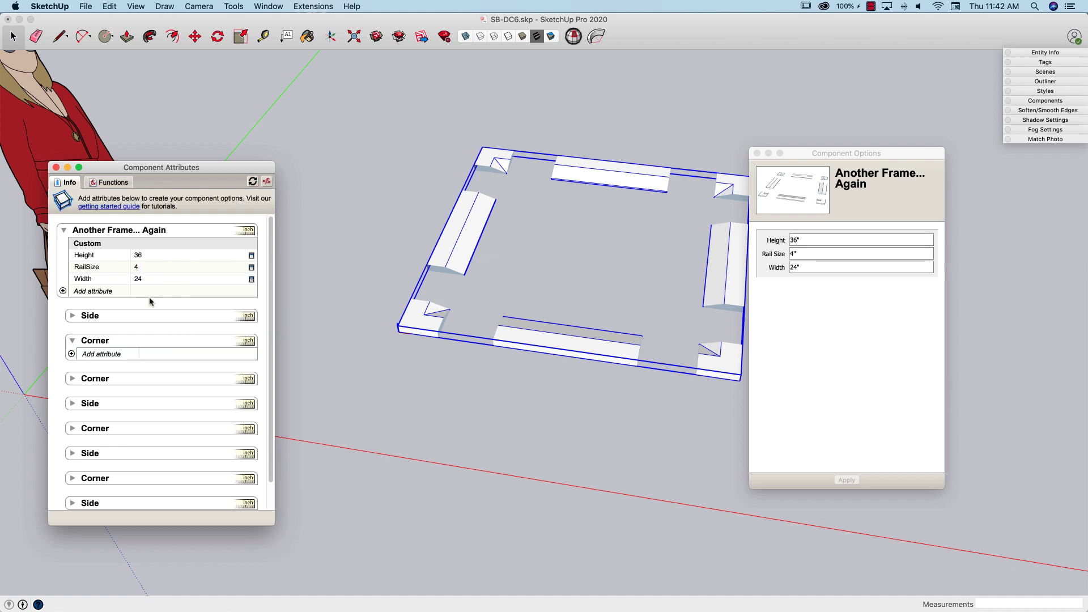
click(72, 377)
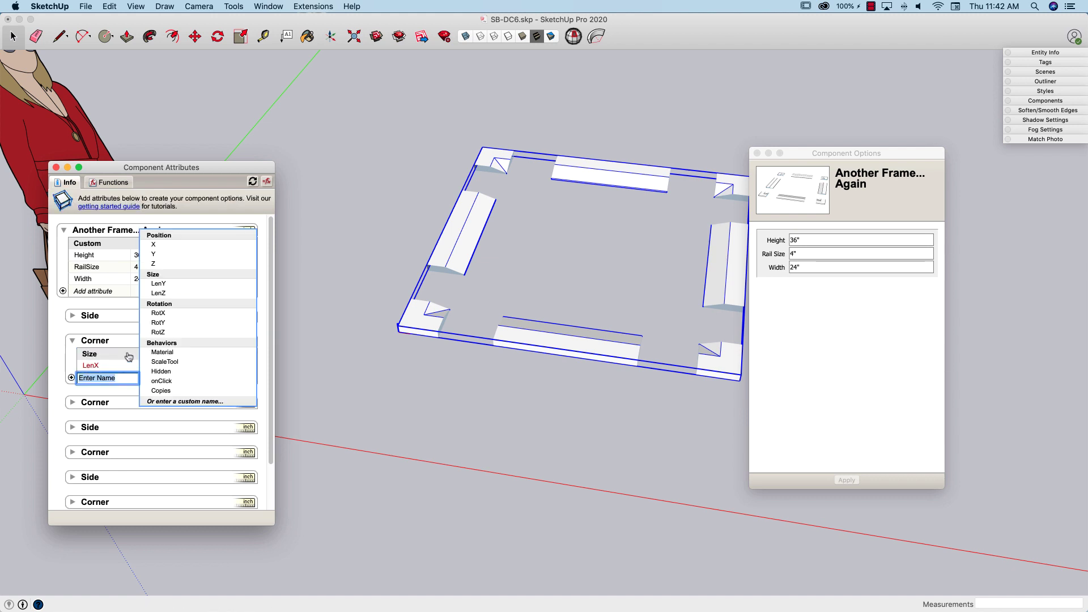
click(156, 289)
Step: Set the Corner's LenX and LenY to formulas referencing the frame's RailSize
click(155, 366)
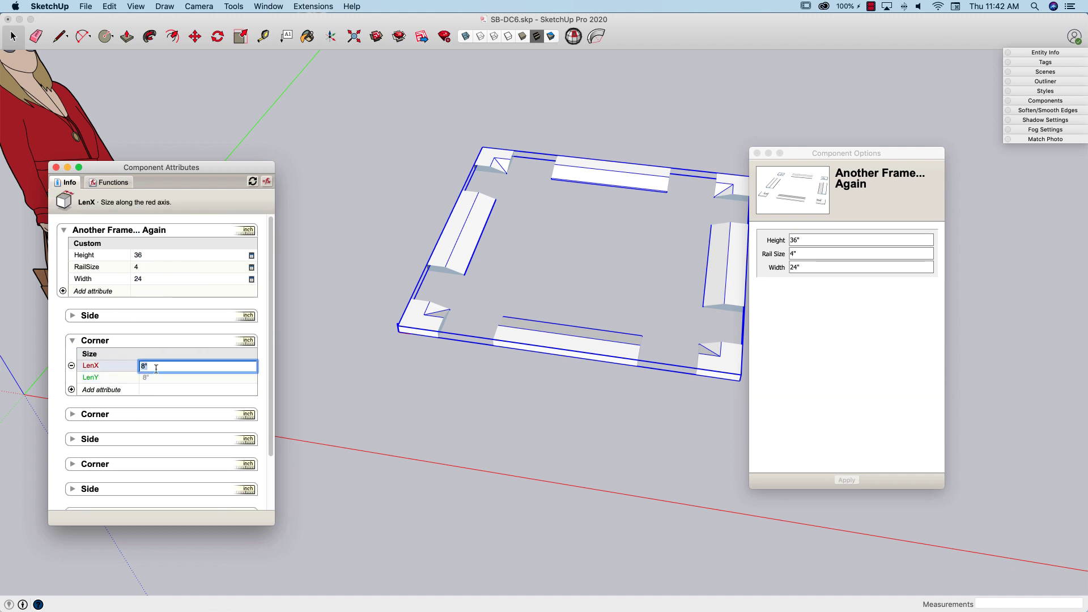
text(=)
click(149, 268)
key(Return)
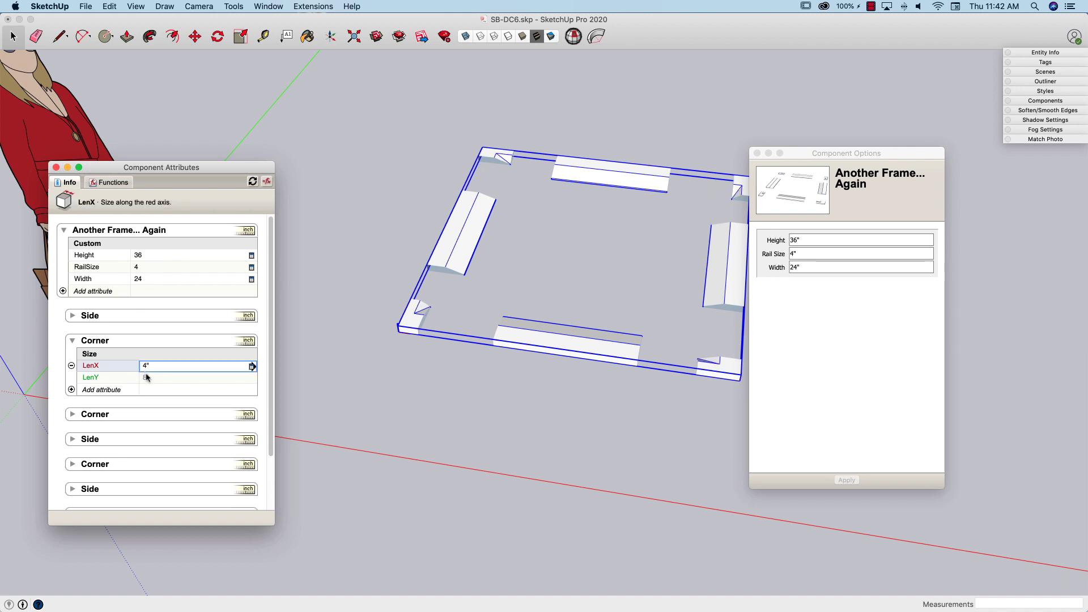
click(146, 378)
text(=)
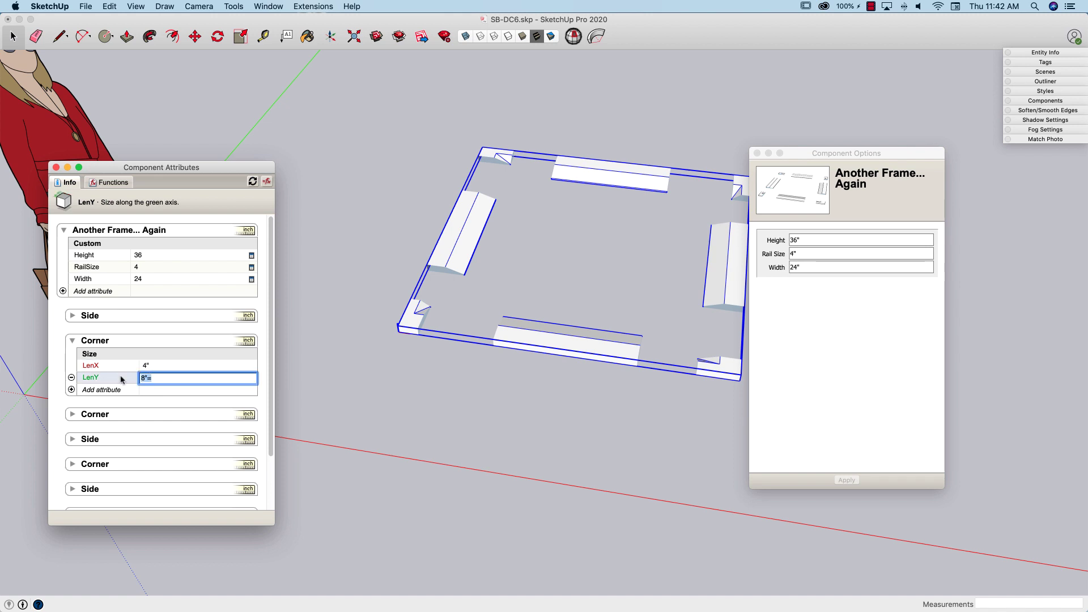
click(152, 267)
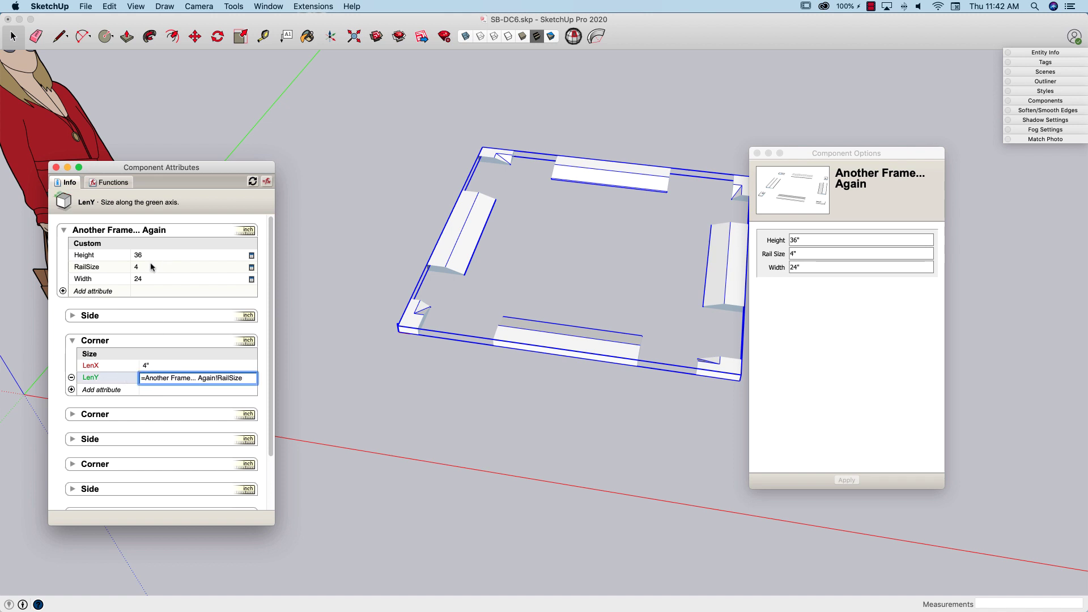
key(Return)
Step: Expand the other three Corner subcomponents to examine their LenX and LenY attributes
middle_drag(461, 313, 314, 391)
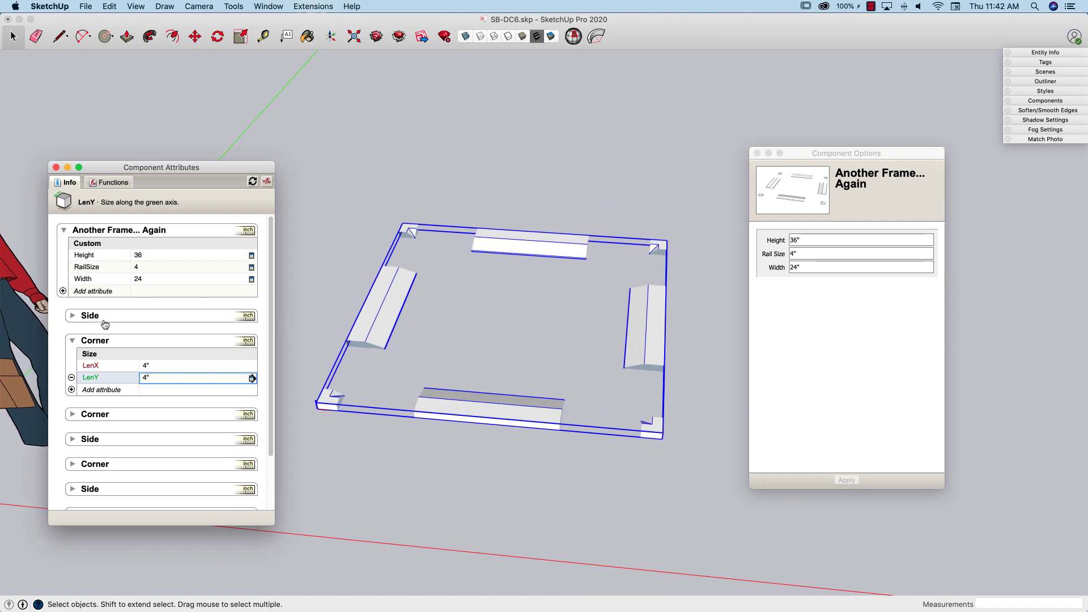
scroll(115, 367, down, 1)
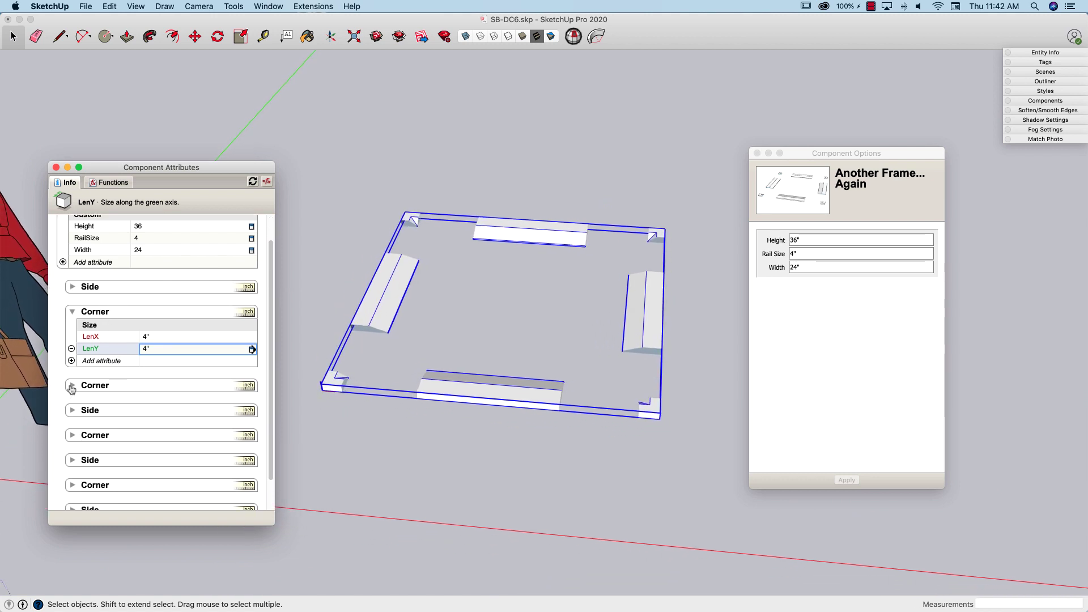
click(73, 387)
scroll(72, 388, down, 3)
click(73, 397)
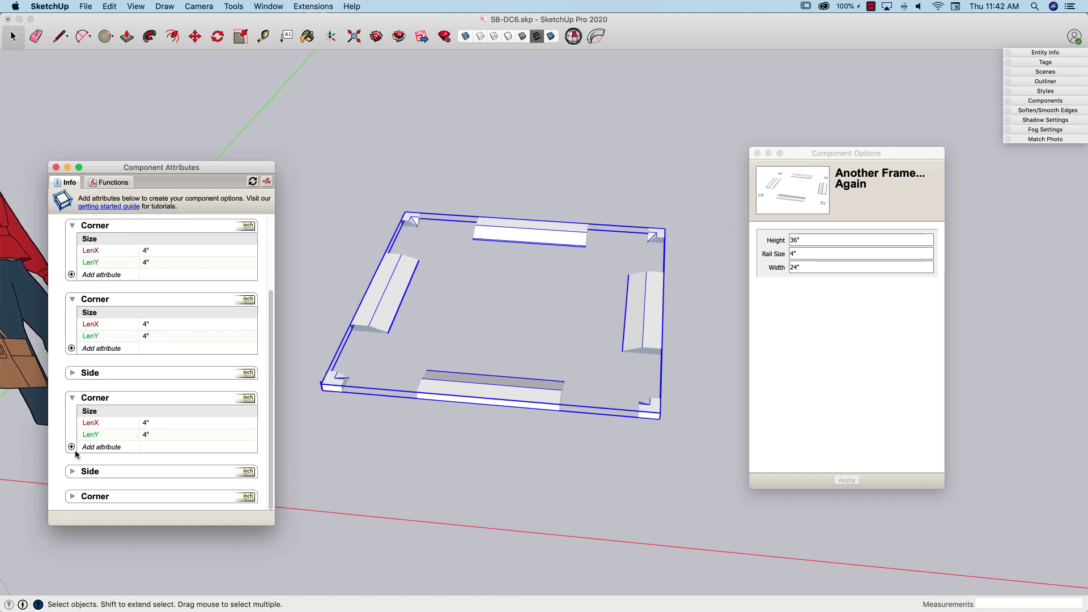
click(73, 496)
scroll(94, 431, down, 3)
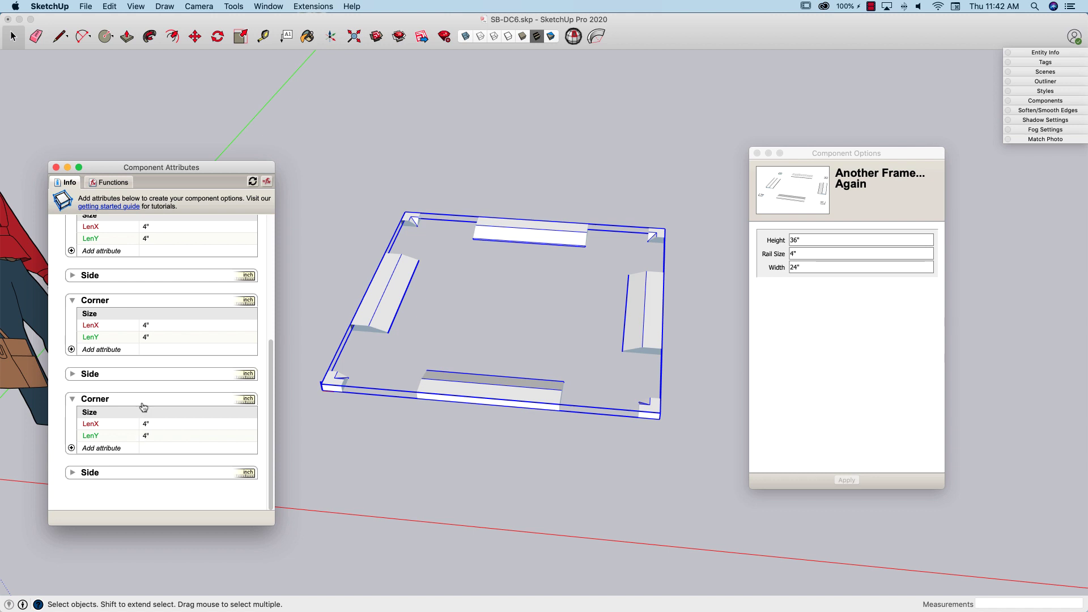
scroll(127, 416, up, 5)
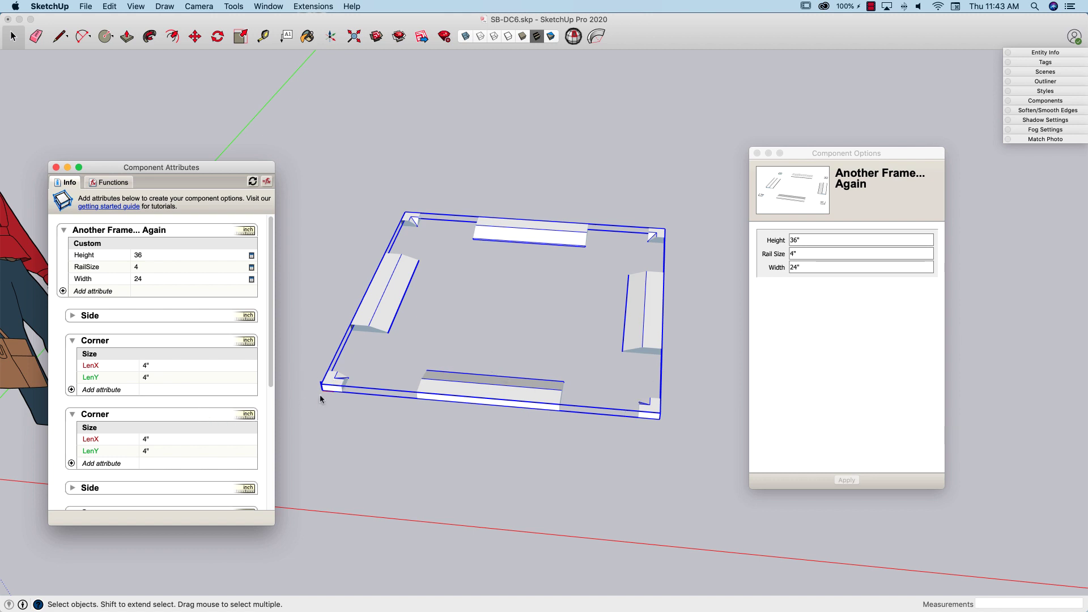
Step: Expand the first listed Side and add the size attributes LenX and LenY to it
middle_drag(320, 395, 448, 468)
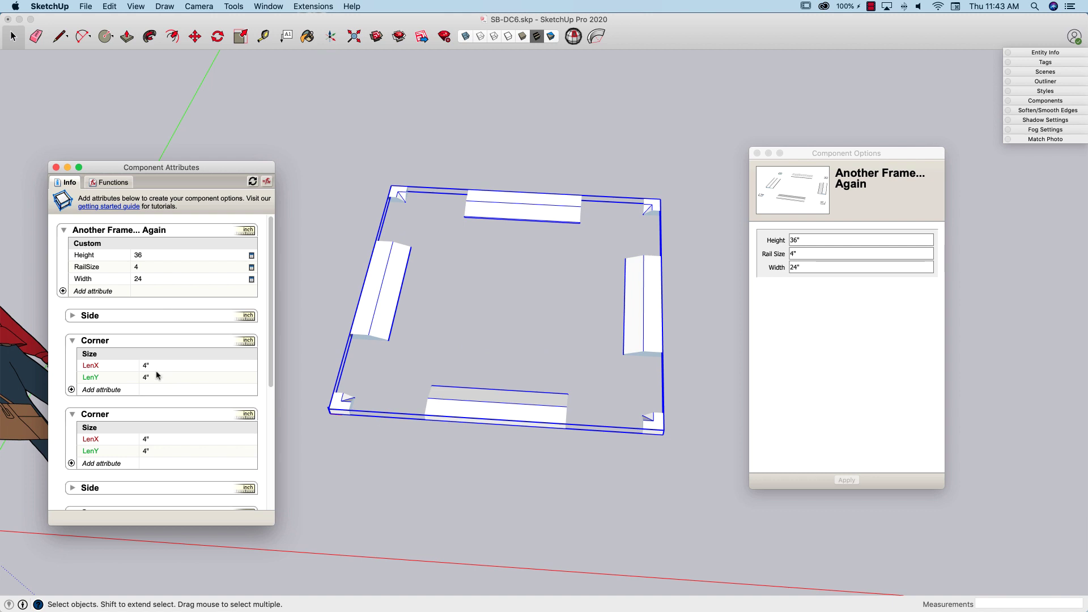
click(72, 316)
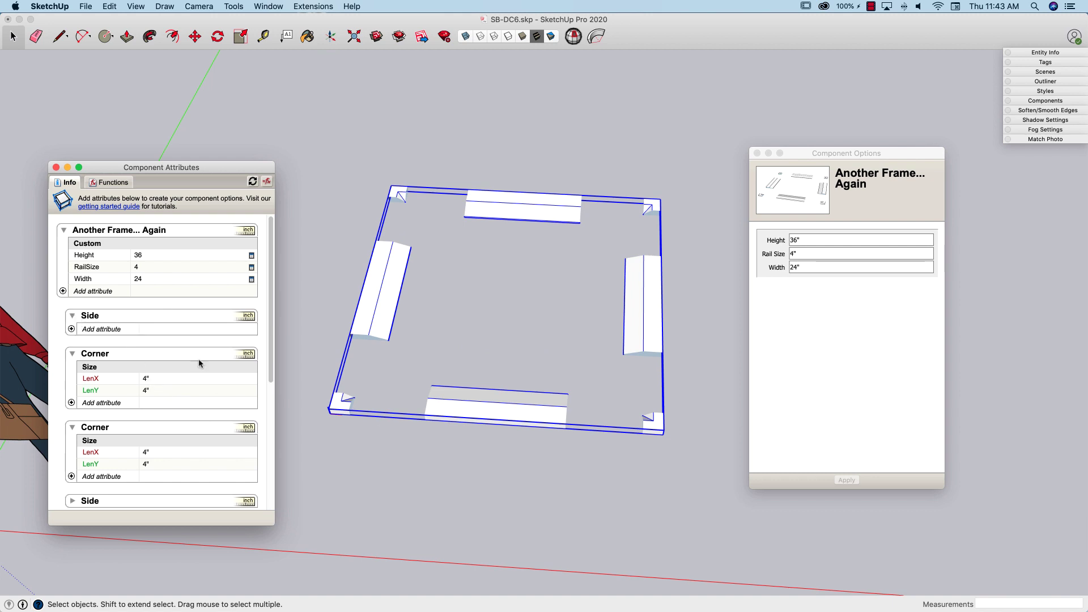
click(105, 329)
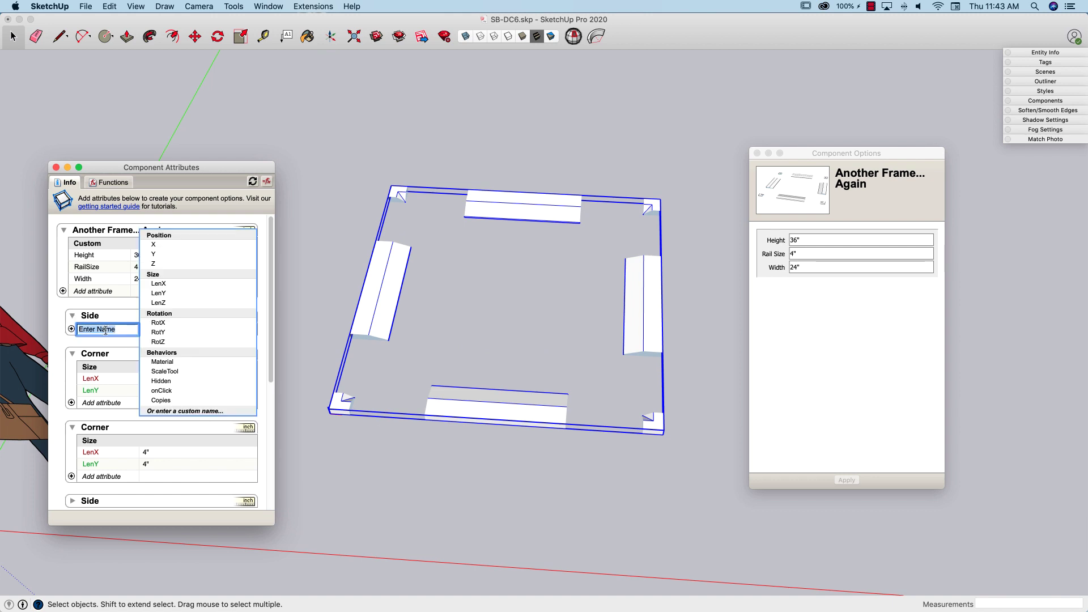
click(178, 284)
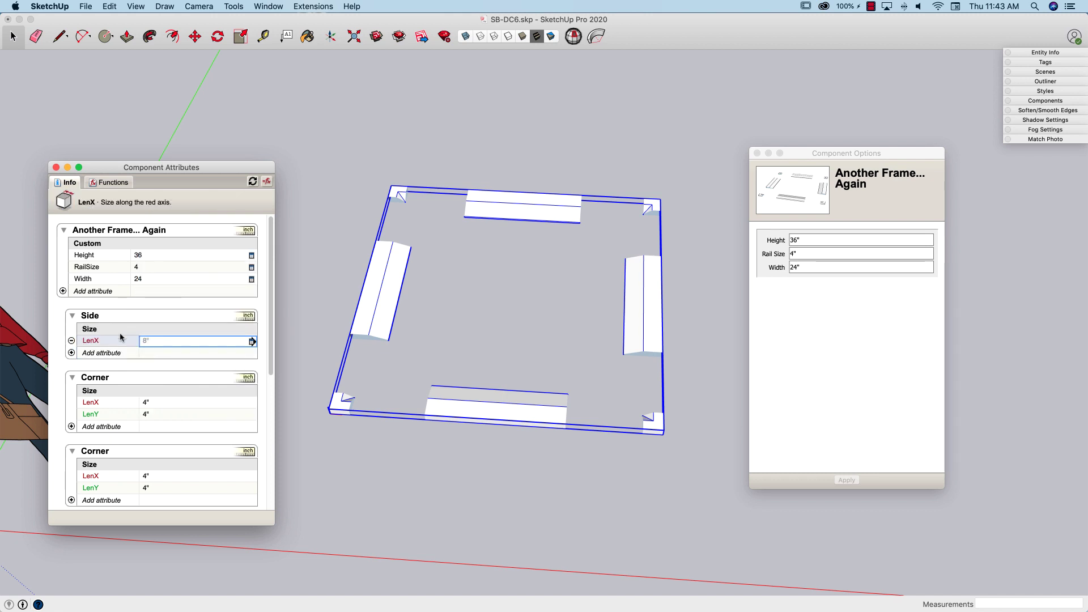
click(104, 353)
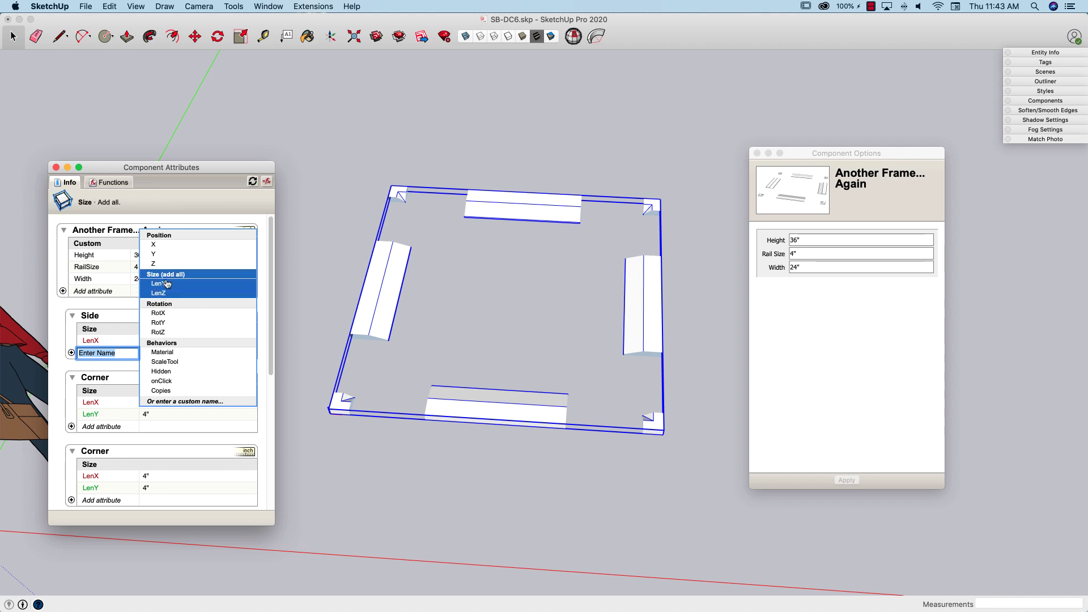
click(167, 283)
mouse_move(394, 440)
middle_down()
mouse_move(626, 337)
mouse_move(400, 419)
middle_up()
click(399, 411)
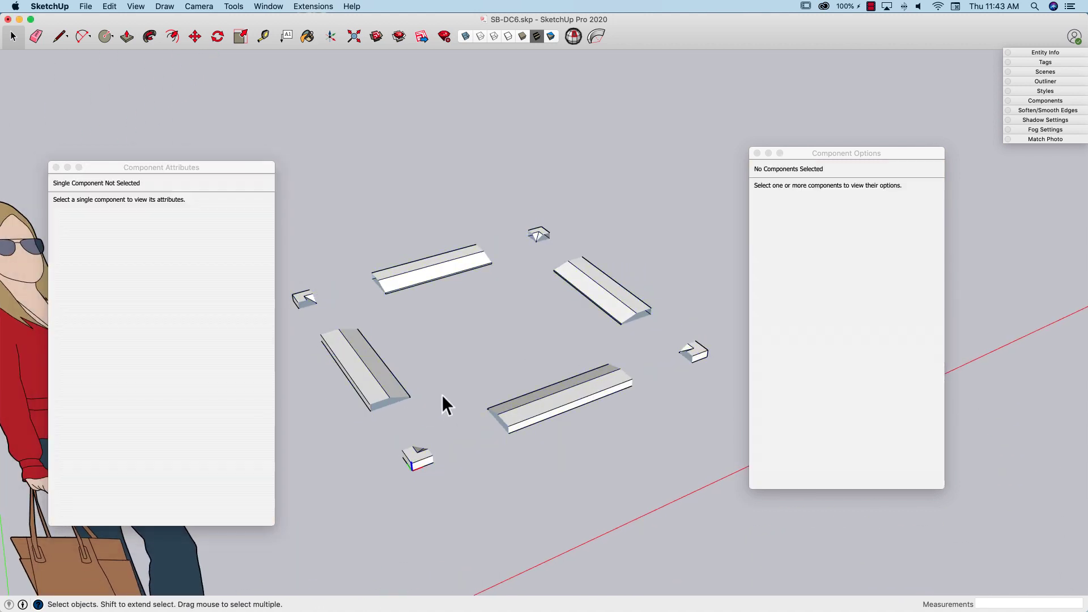
click(390, 389)
middle_drag(387, 396, 481, 435)
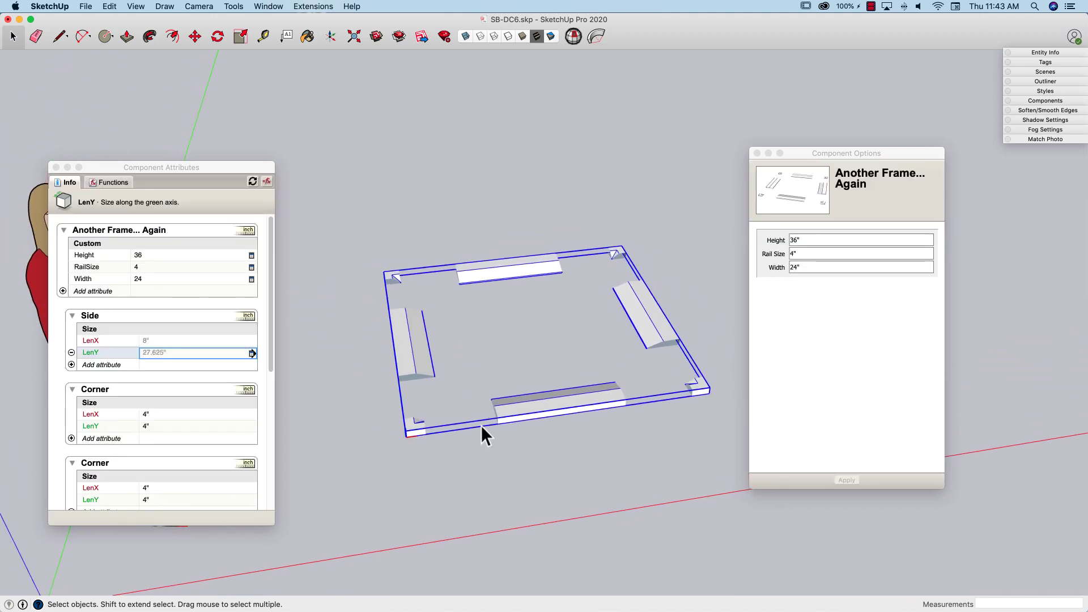
Step: Set the Side's LenX to a formula referencing the frame's RailSize
click(193, 358)
click(161, 340)
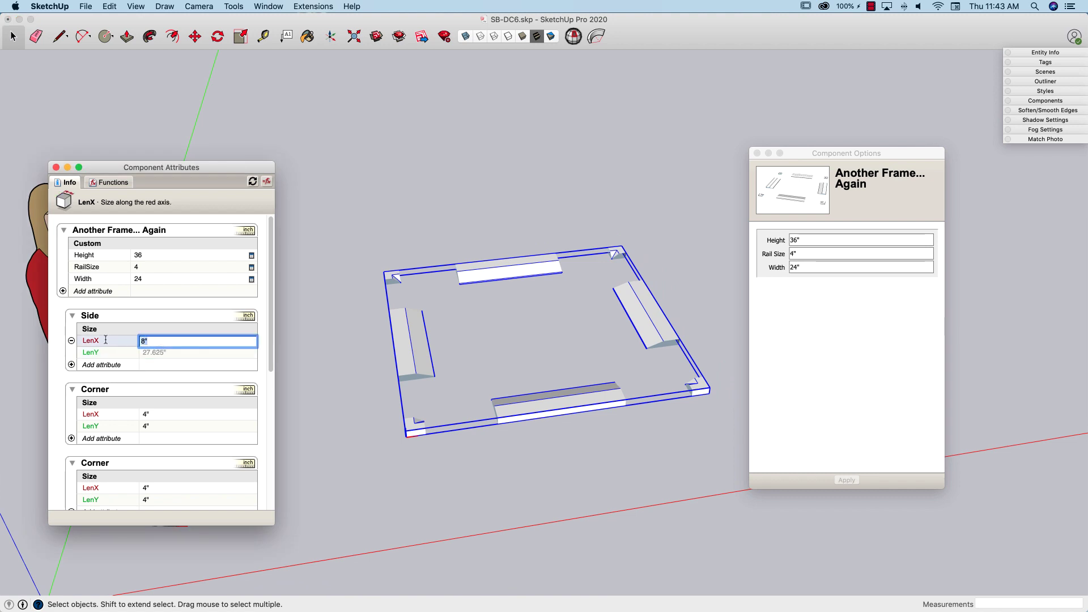
key(BackSpace)
text(=)
click(142, 270)
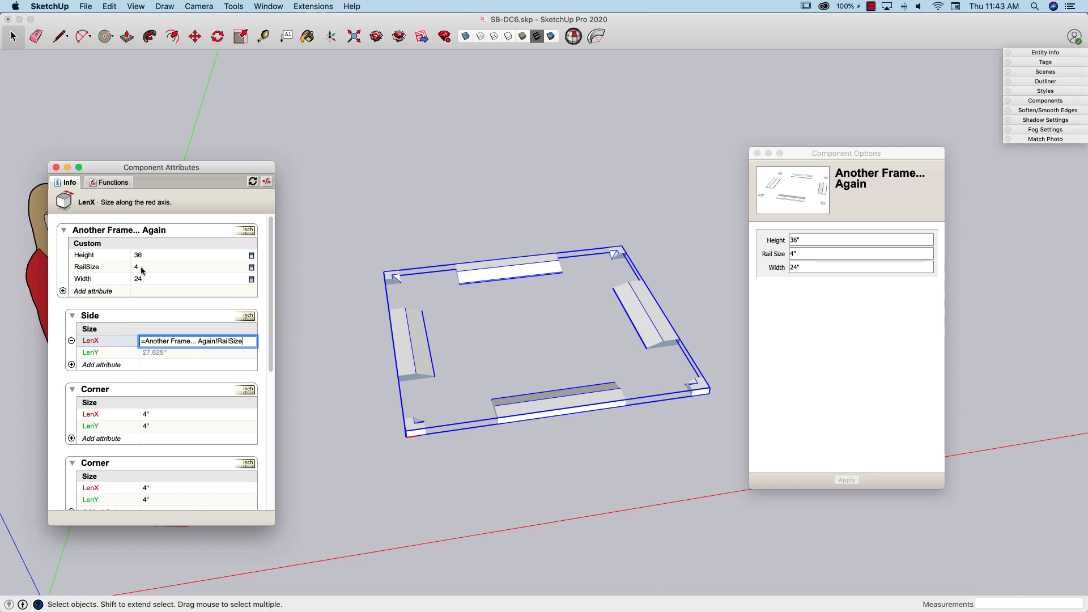
key(Return)
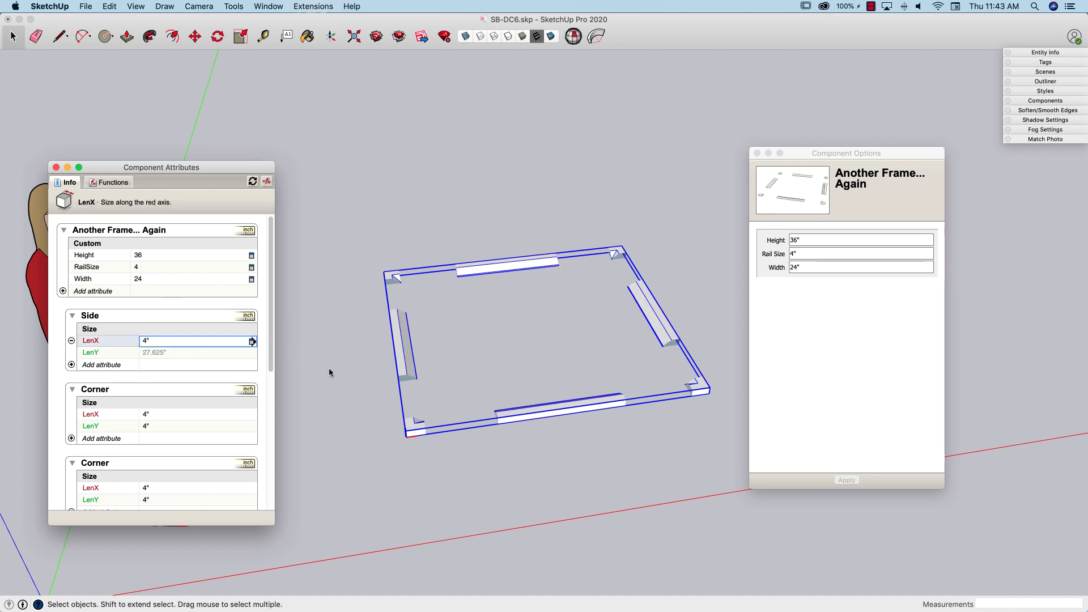
Step: Set the Side's LenY to a formula that subtracts the frame's RailSize twice from the frame's Height
click(158, 356)
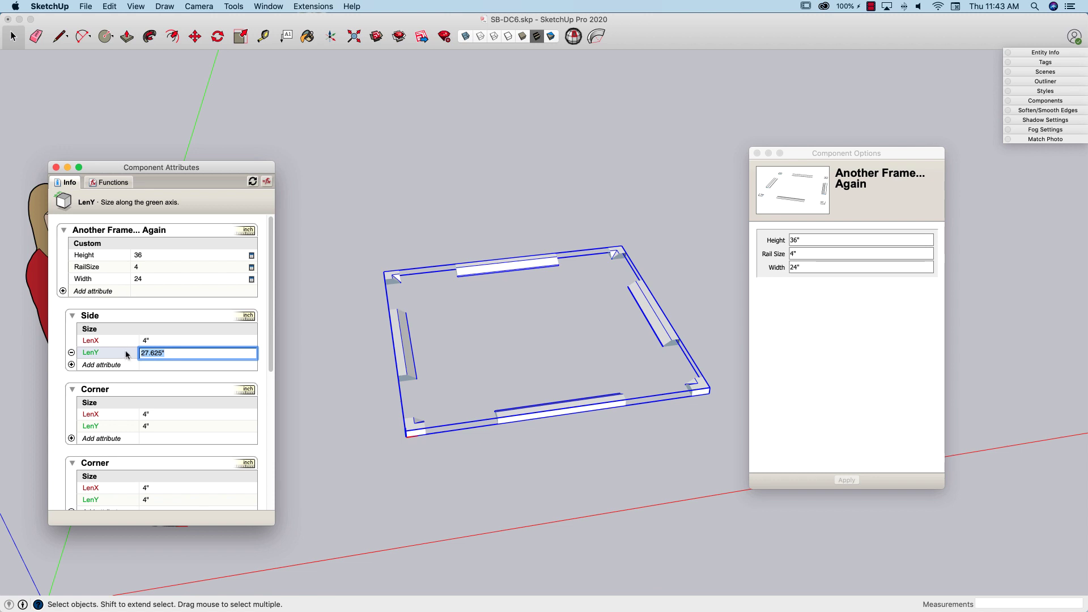
text(=)
click(142, 258)
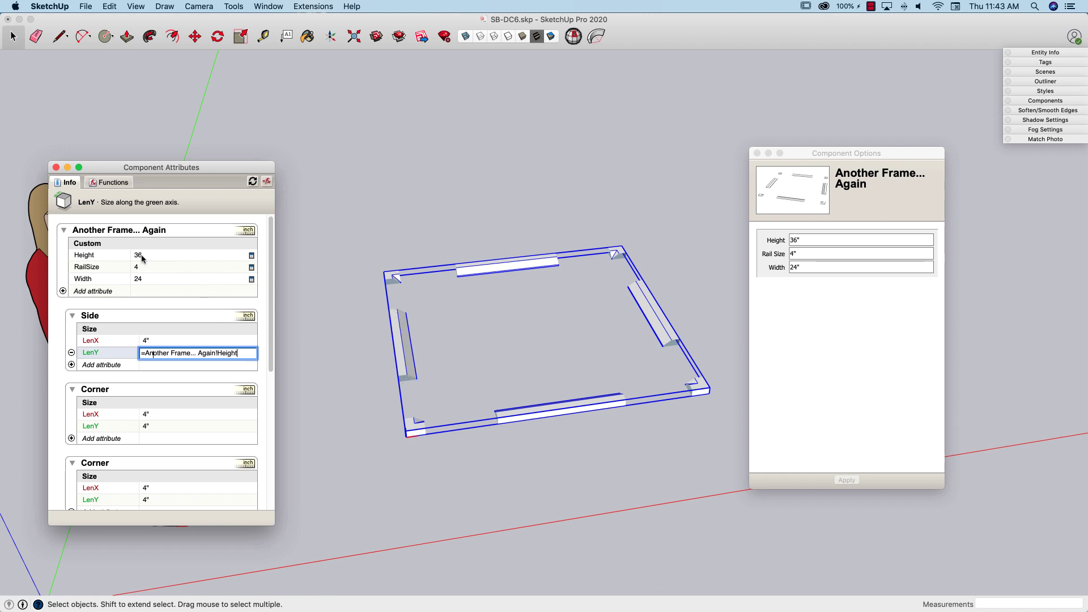
text(-)
click(148, 270)
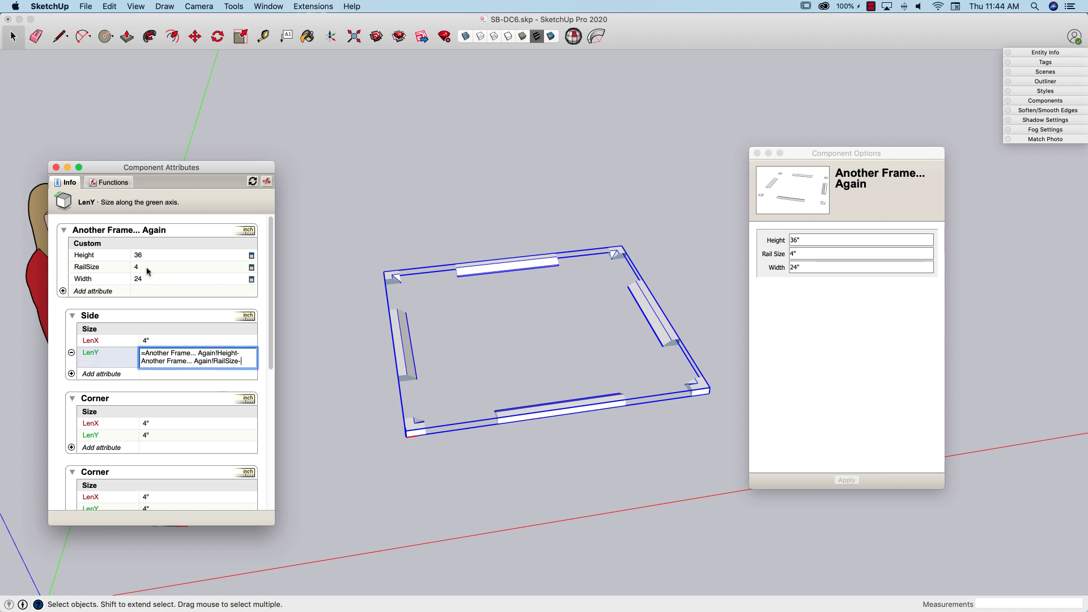
click(148, 271)
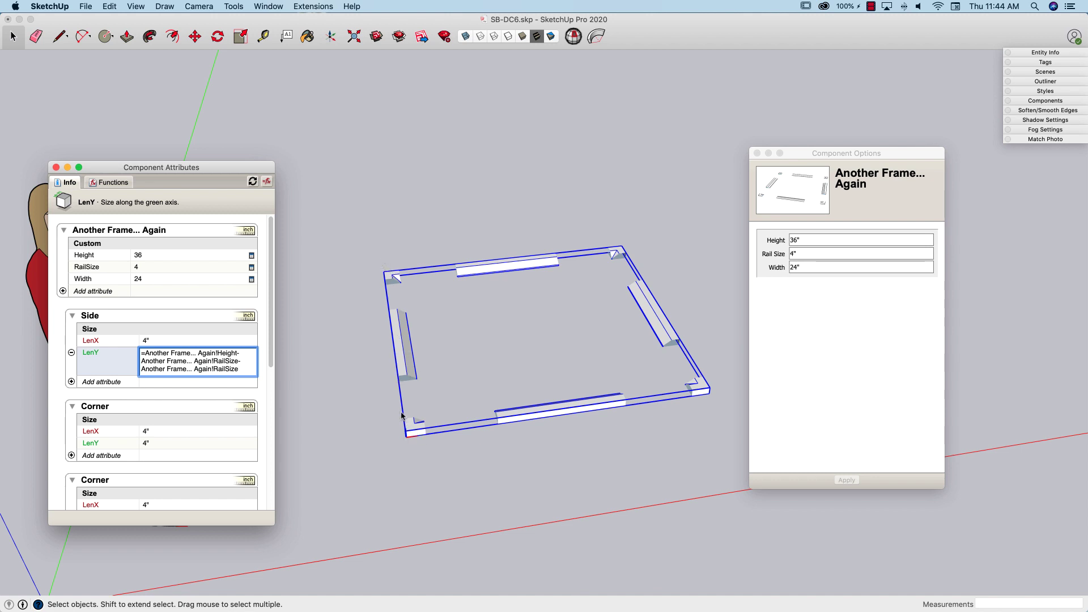
key(Return)
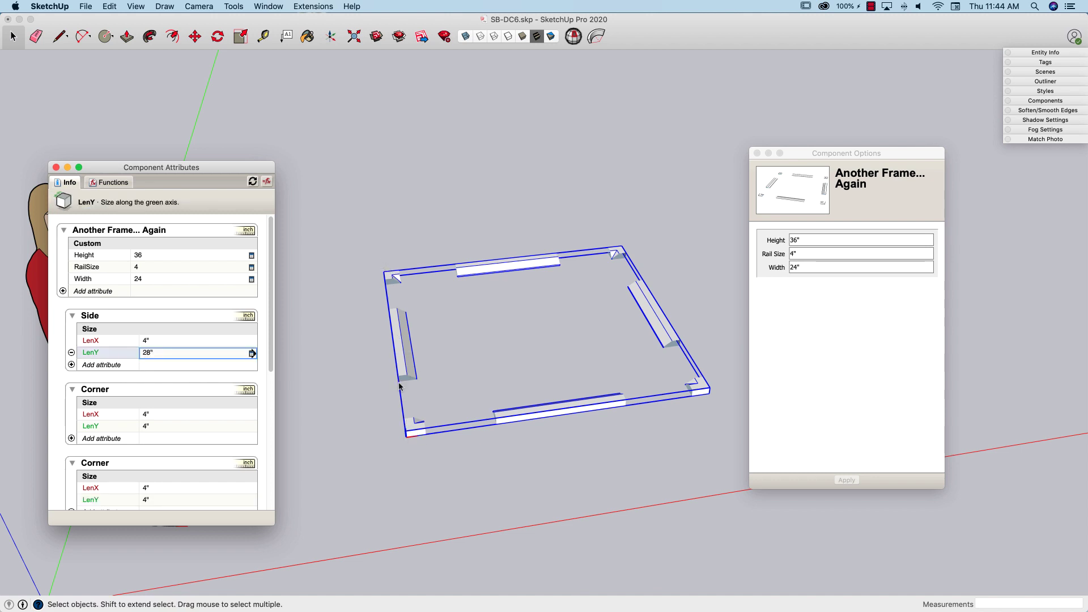
Step: Set the frame's Height option to 40 and apply it to test the Side length formula
middle_drag(613, 391, 475, 407)
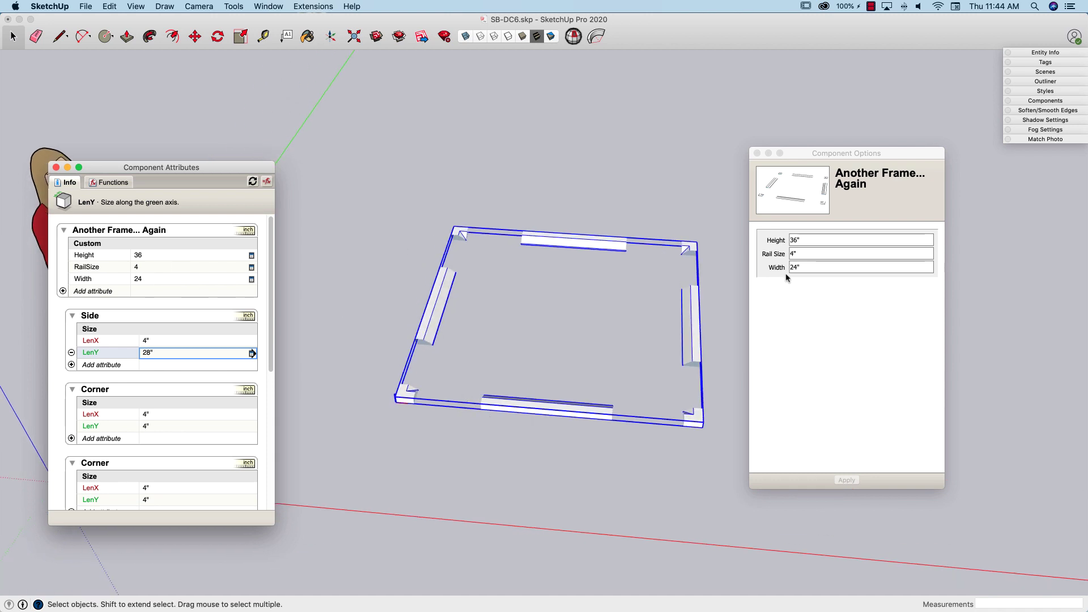
click(797, 240)
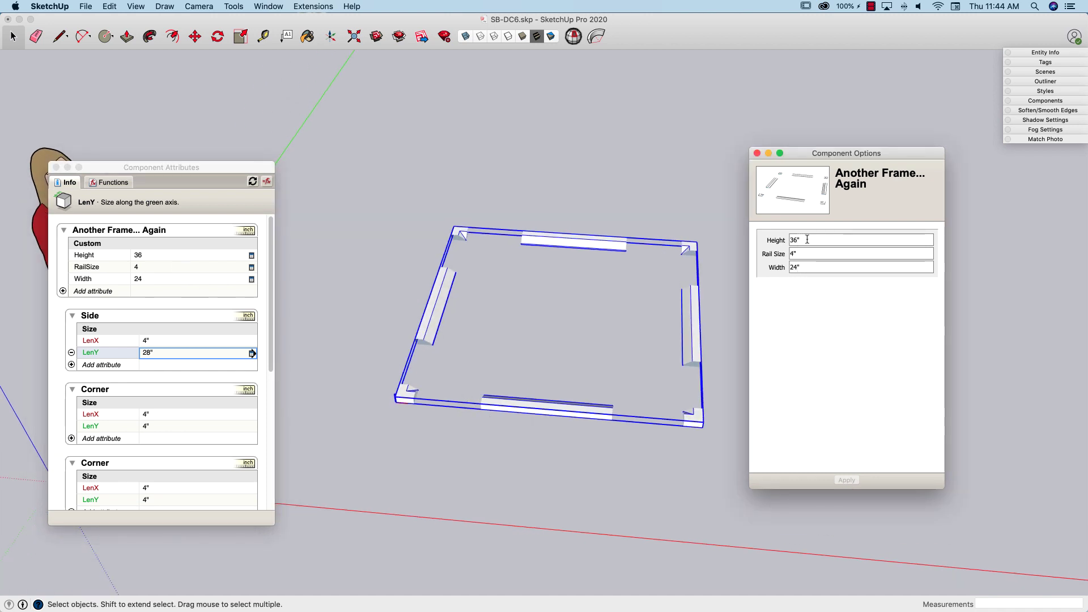
click(763, 240)
text(40)
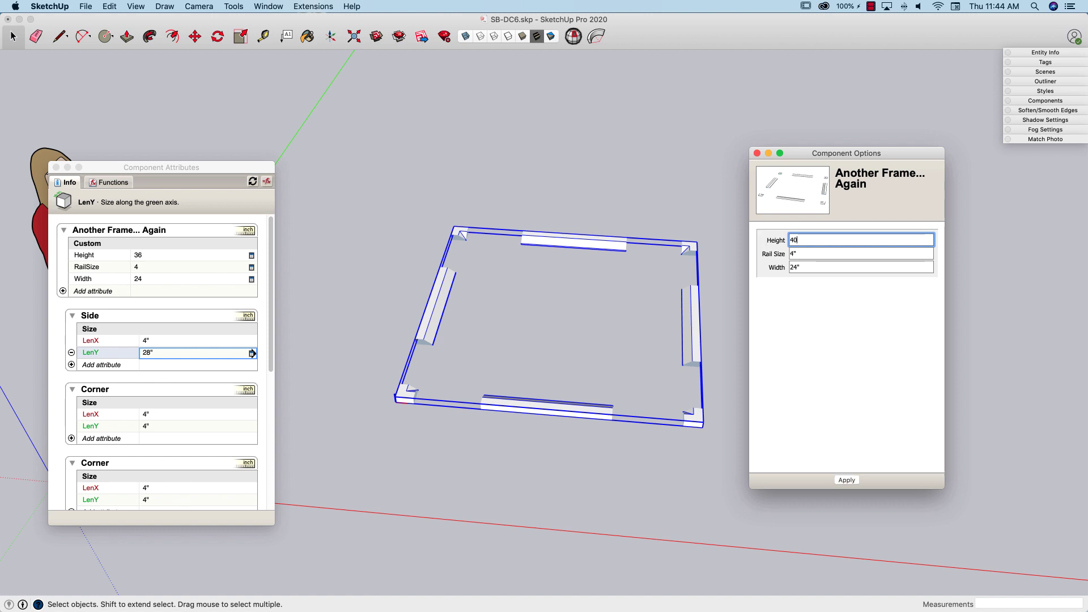
key(Return)
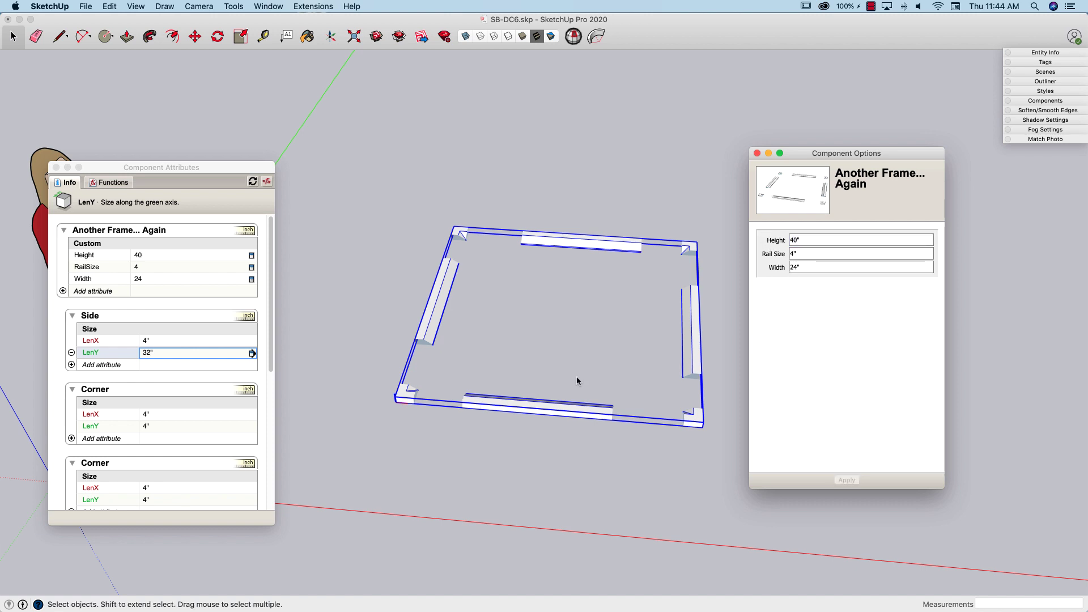
Step: Examine the frame's four sides and corners from several angles to check how they fit the new height
middle_drag(576, 376, 614, 345)
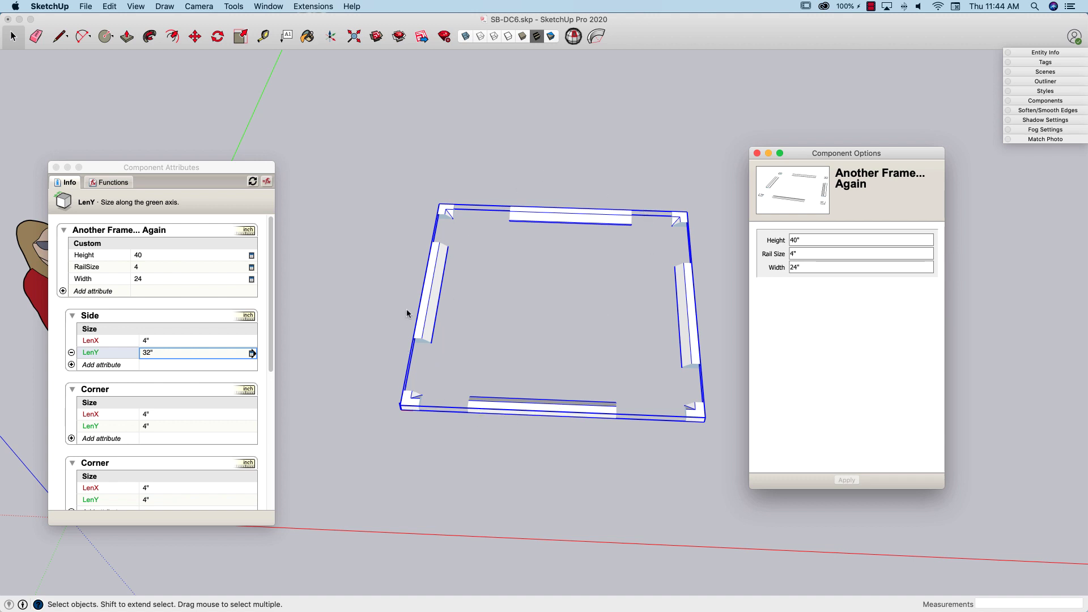
middle_drag(424, 357, 395, 357)
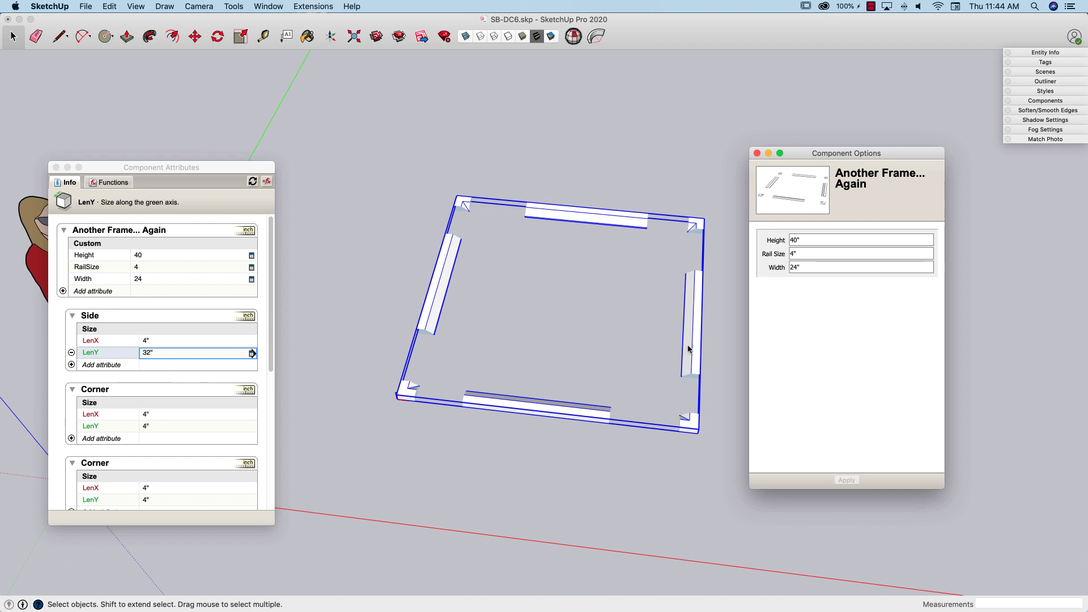
middle_drag(542, 417, 510, 368)
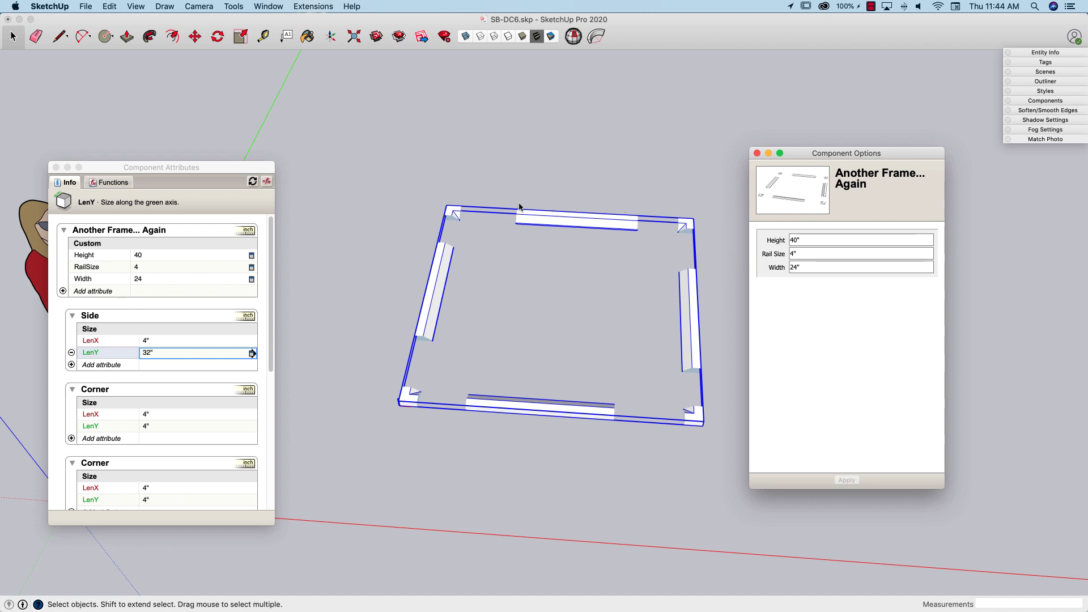
middle_drag(519, 207, 560, 326)
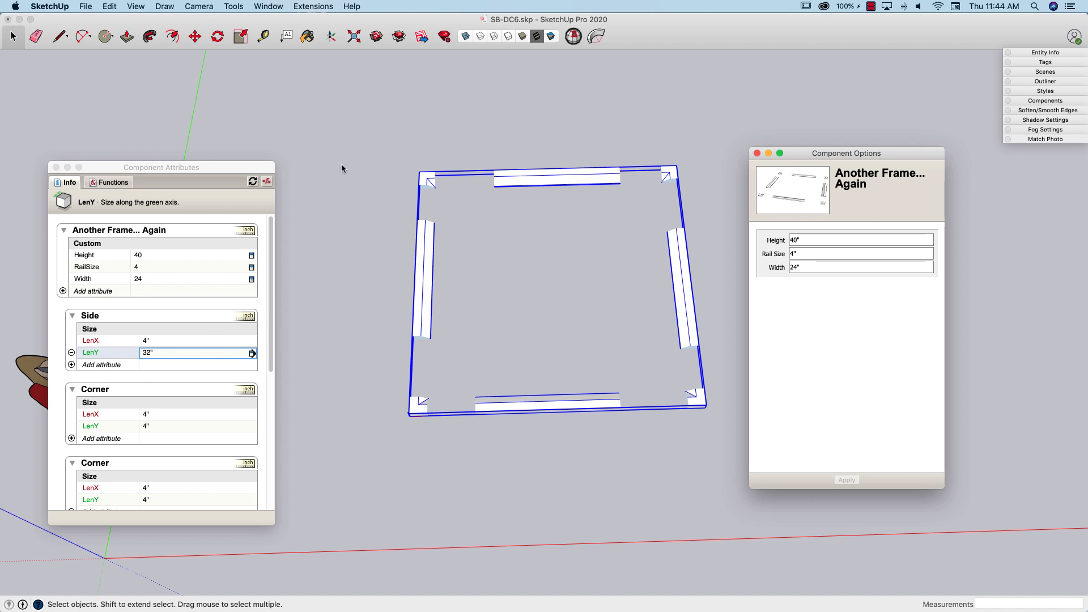
mouse_move(698, 405)
middle_down()
mouse_move(517, 253)
mouse_move(692, 407)
middle_up()
middle_drag(381, 272, 451, 362)
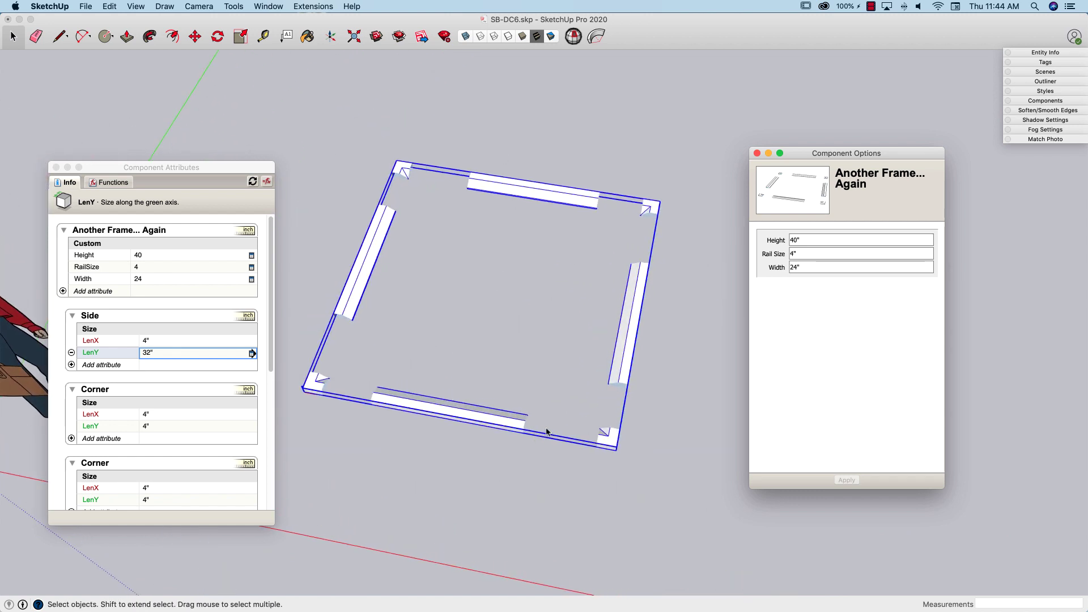
scroll(635, 361, down, 3)
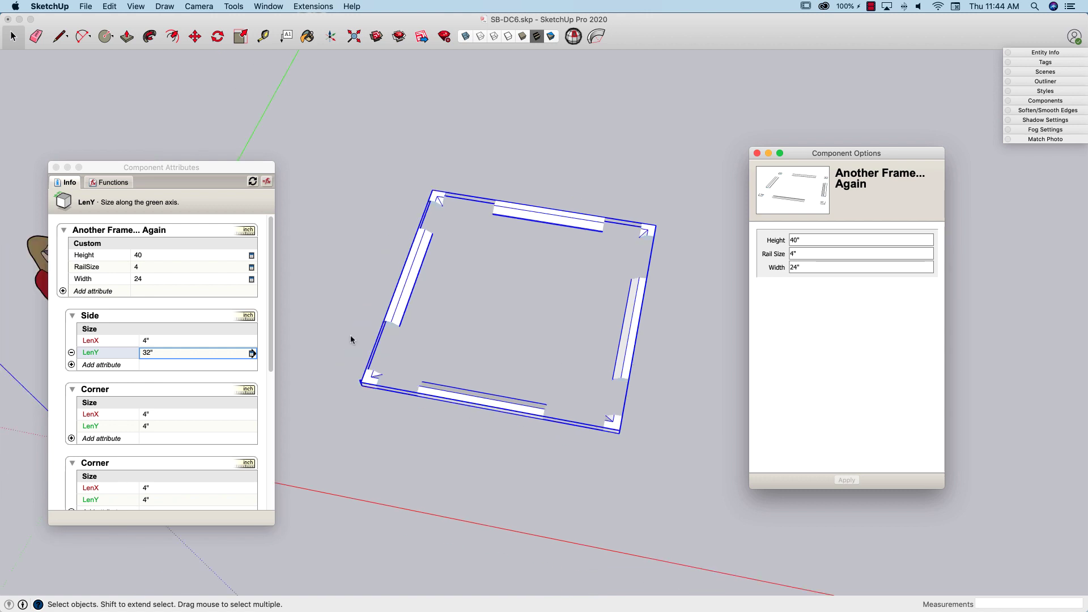
Step: Delete the custom Width attribute from the frame component and accept the deletion
click(163, 283)
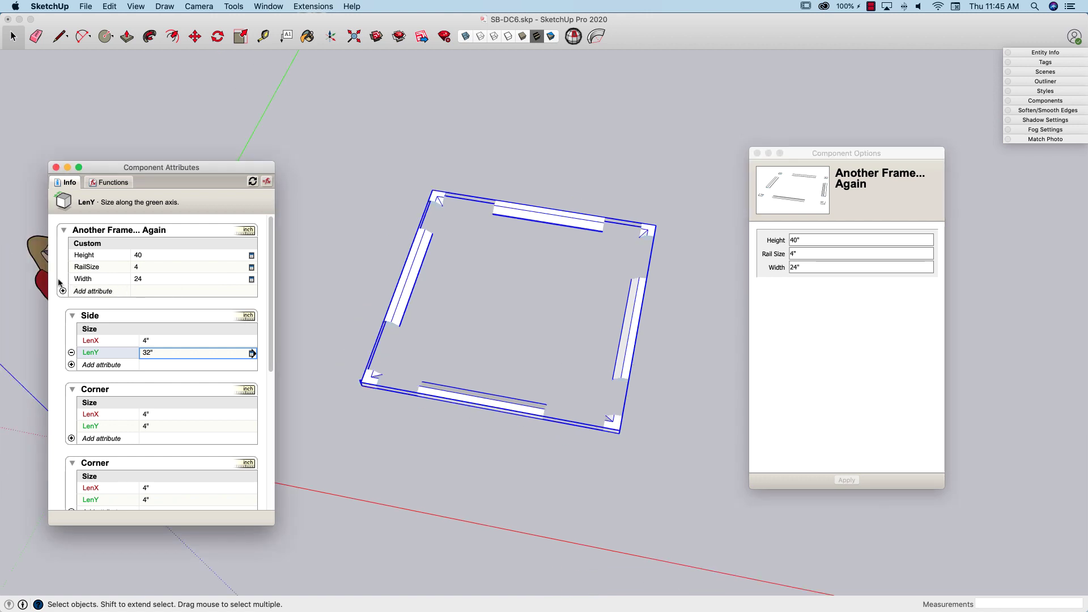
click(84, 280)
click(63, 279)
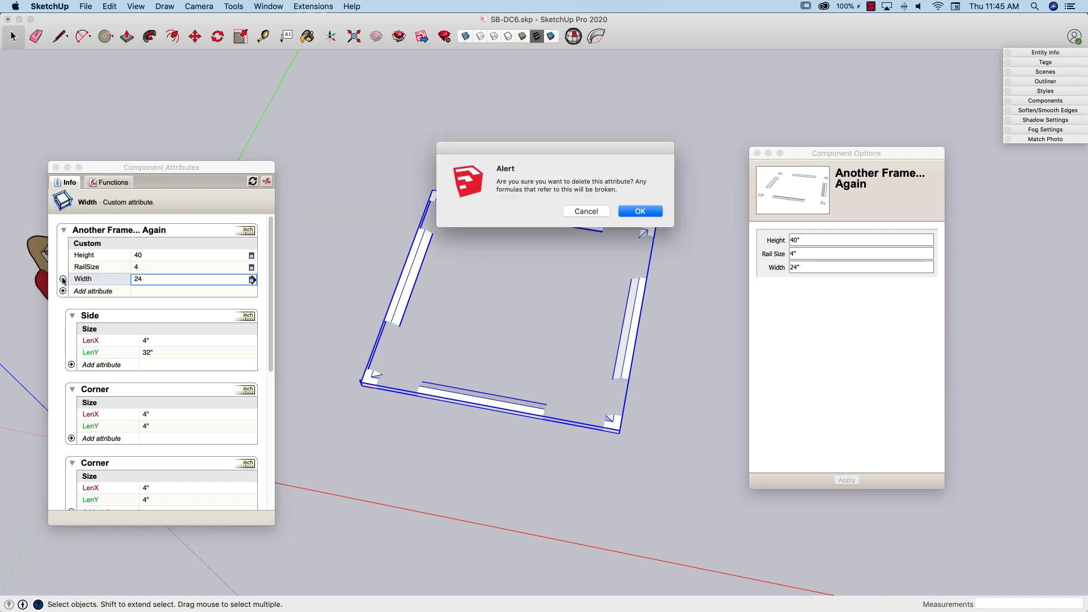
click(630, 214)
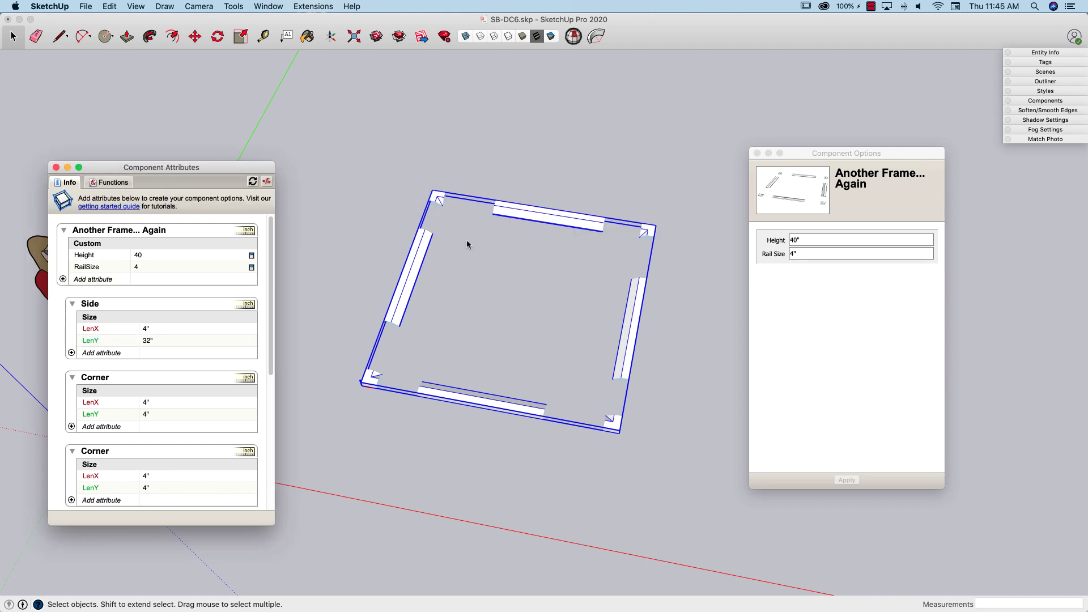
Step: Collapse all the expanded Side and Corner subcomponents in the frame's attribute list
middle_drag(431, 328, 355, 373)
scroll(363, 340, up, 3)
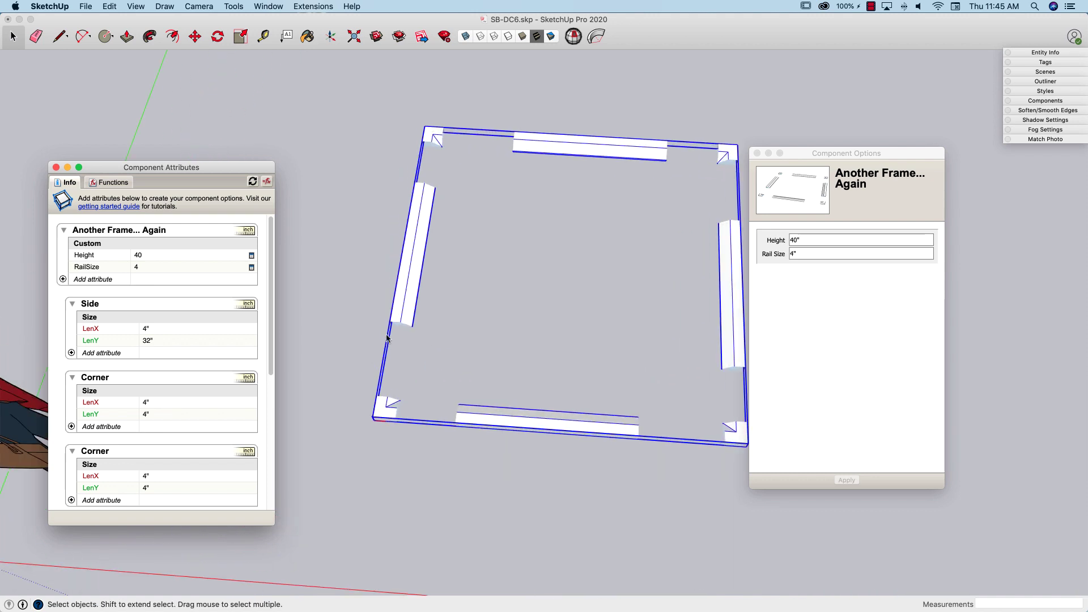
middle_drag(325, 294, 311, 216)
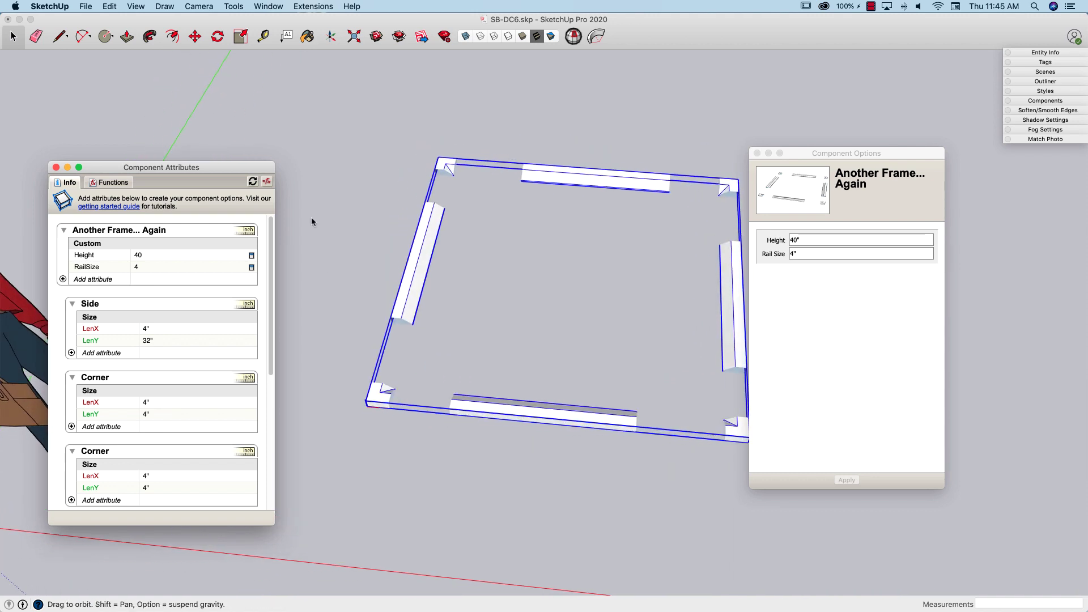
click(402, 318)
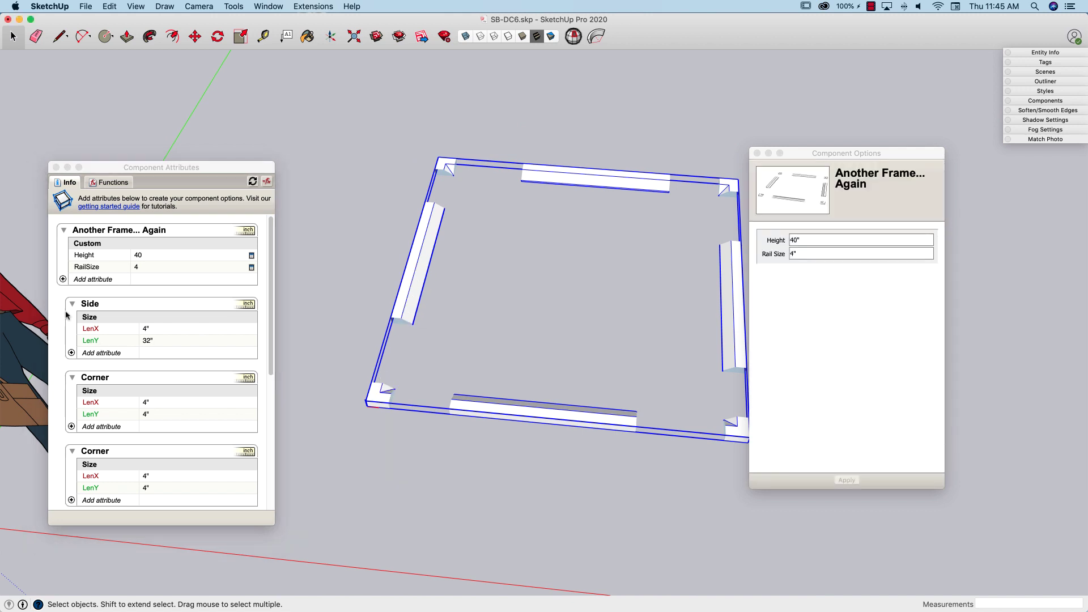
scroll(66, 317, down, 5)
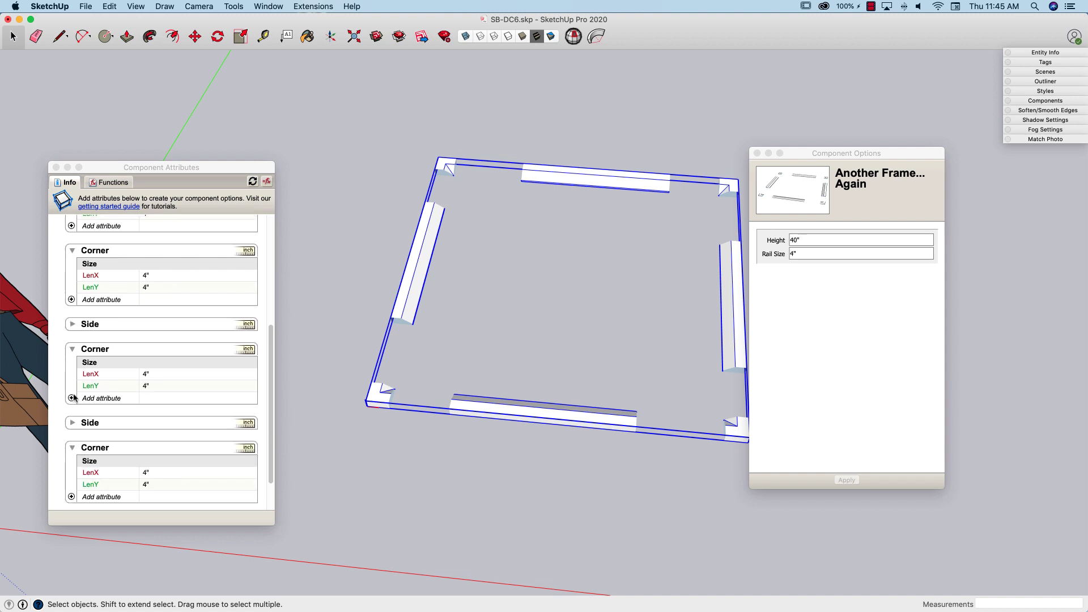
click(74, 450)
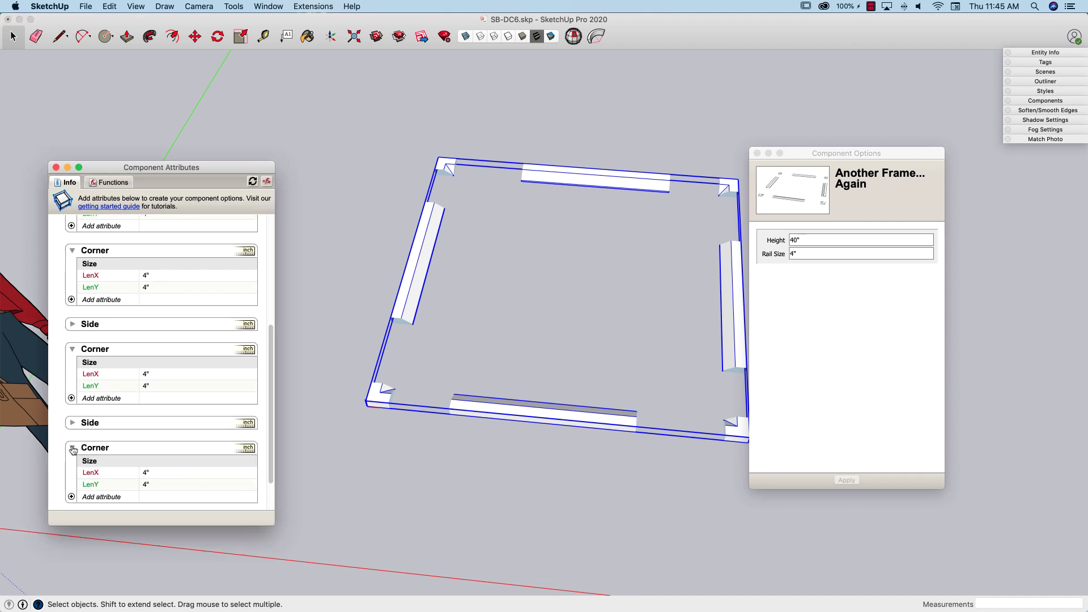
click(73, 451)
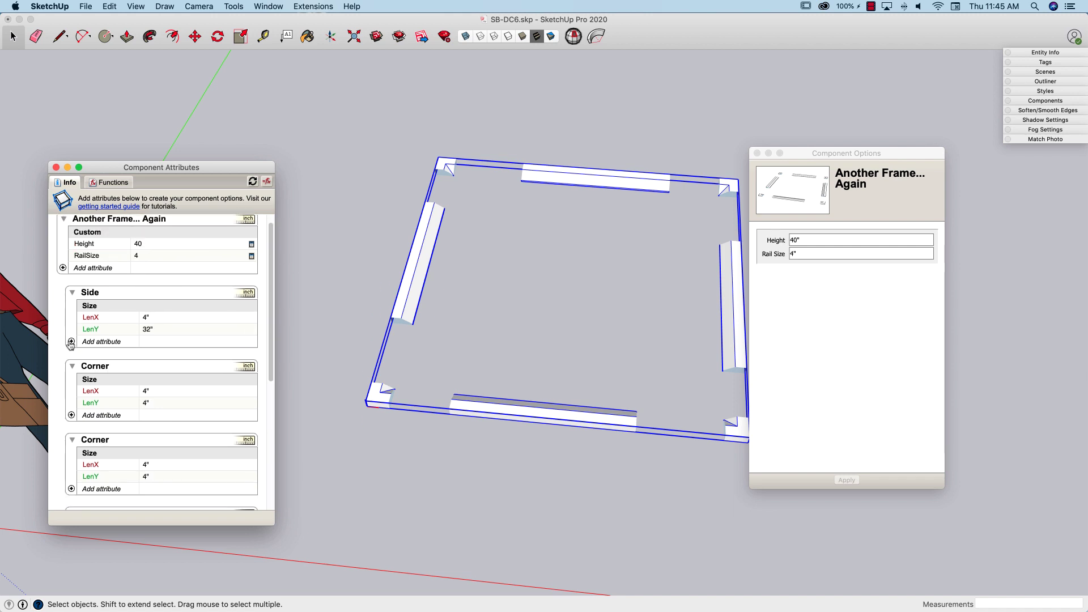
click(72, 292)
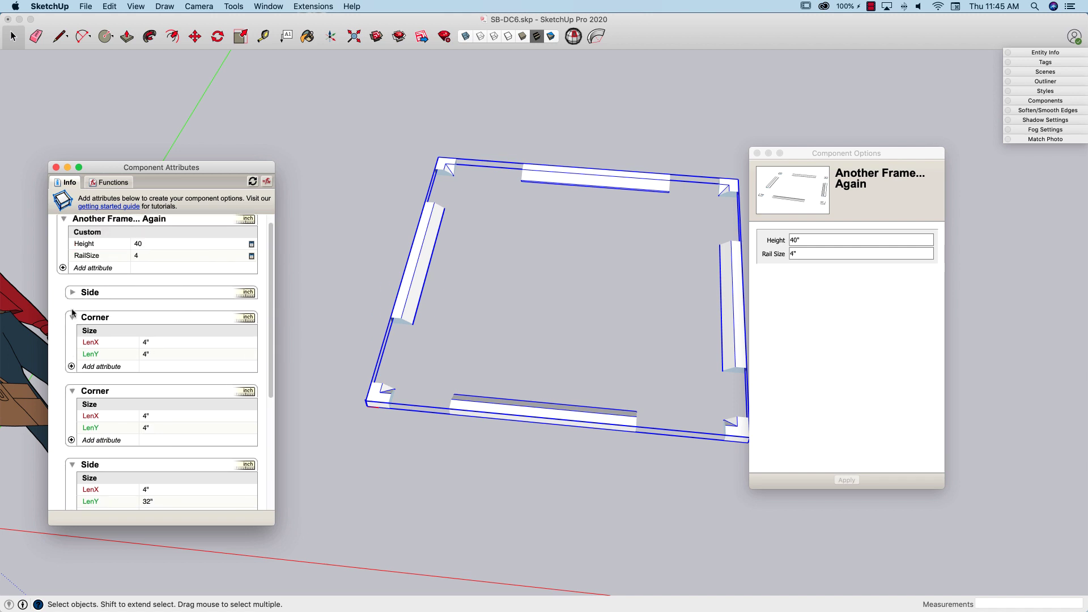
scroll(71, 328, down, 1)
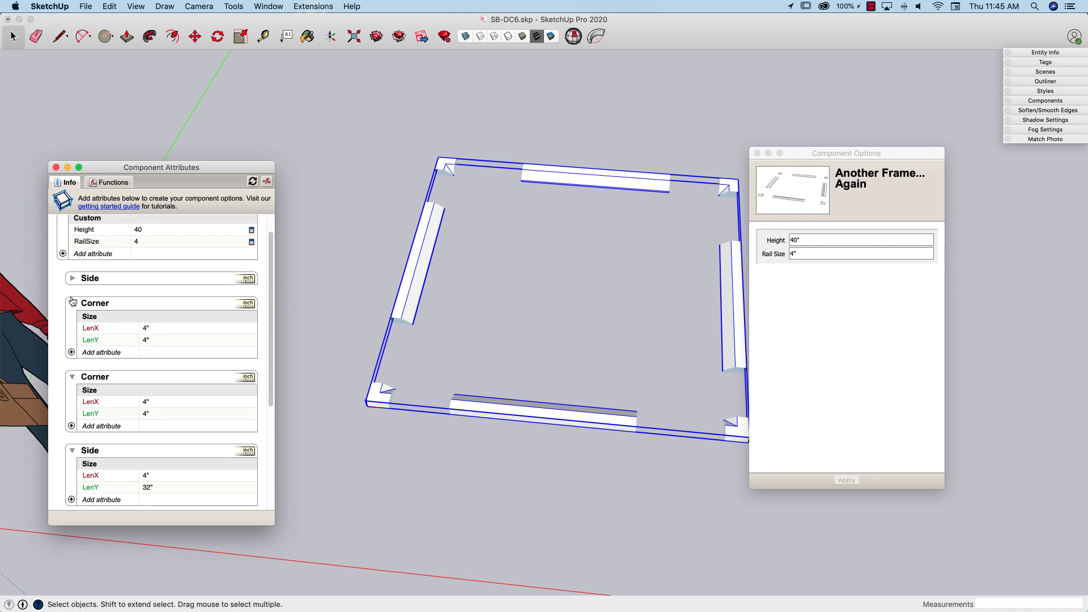
click(72, 303)
click(72, 328)
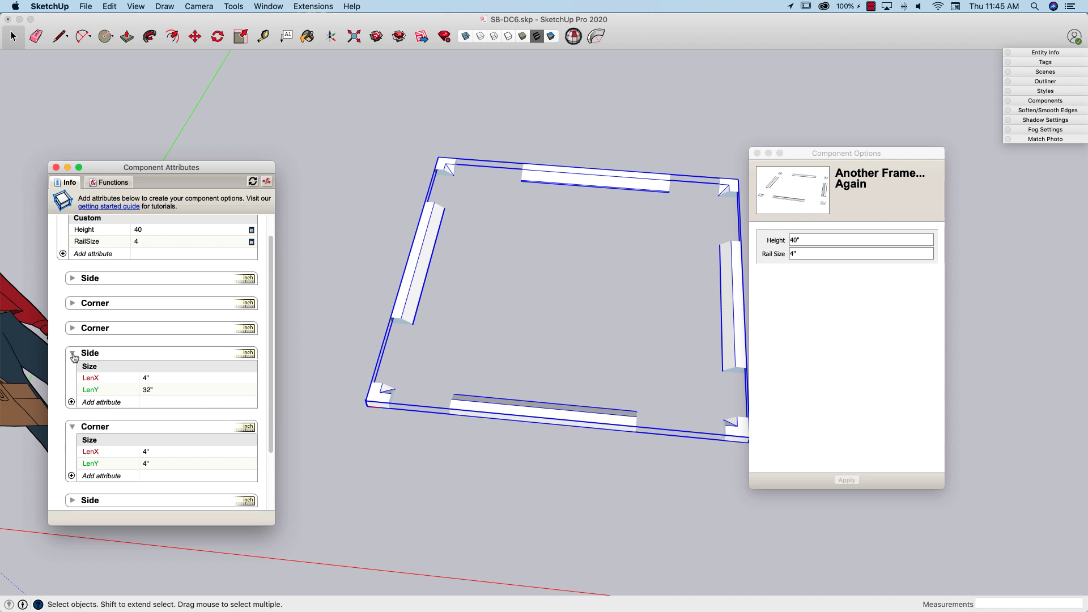
click(72, 353)
click(72, 378)
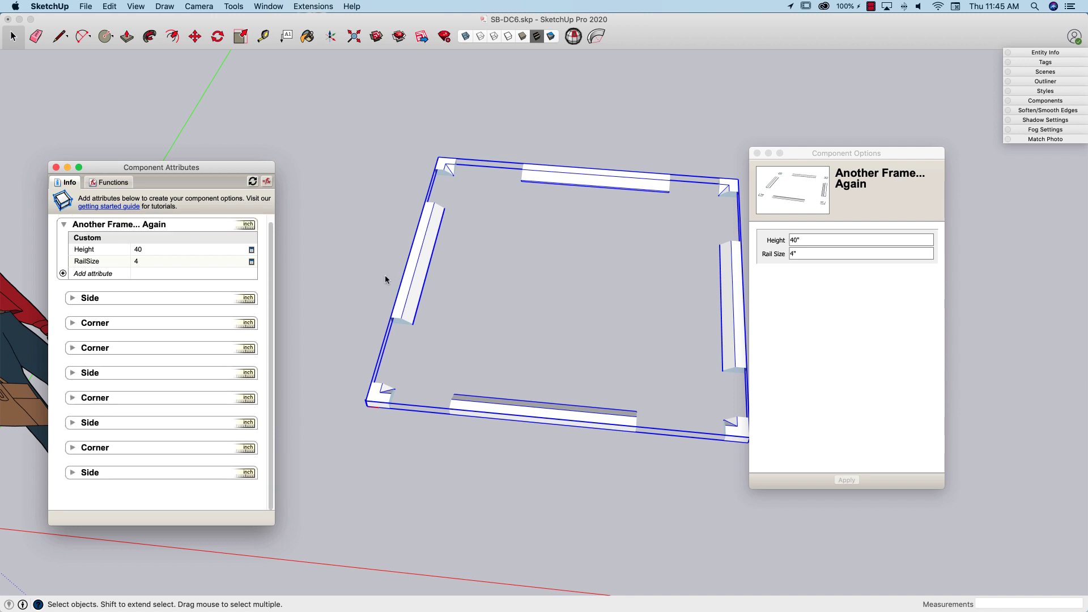
Step: Open the frame for editing, select the Side lying along its green axis, and add the position attribute Y
click(420, 285)
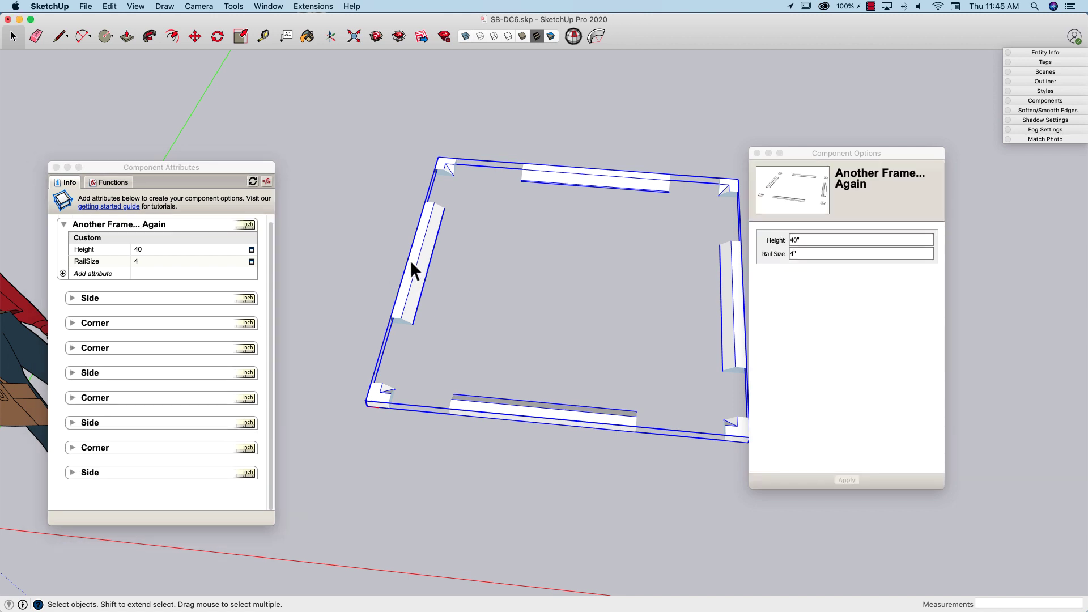
double_click(413, 261)
click(423, 266)
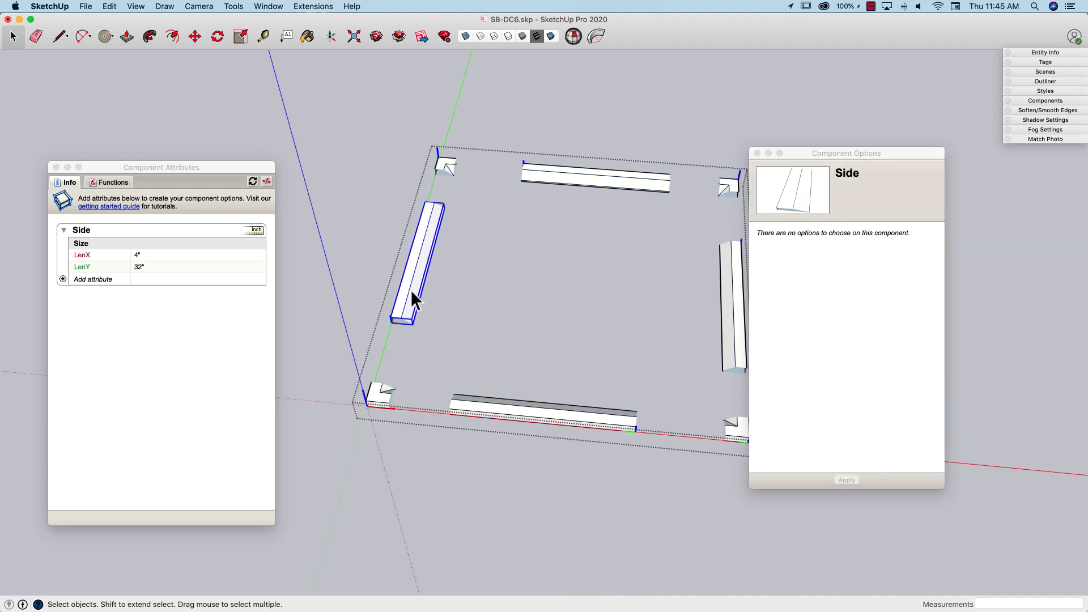
click(63, 280)
click(63, 280)
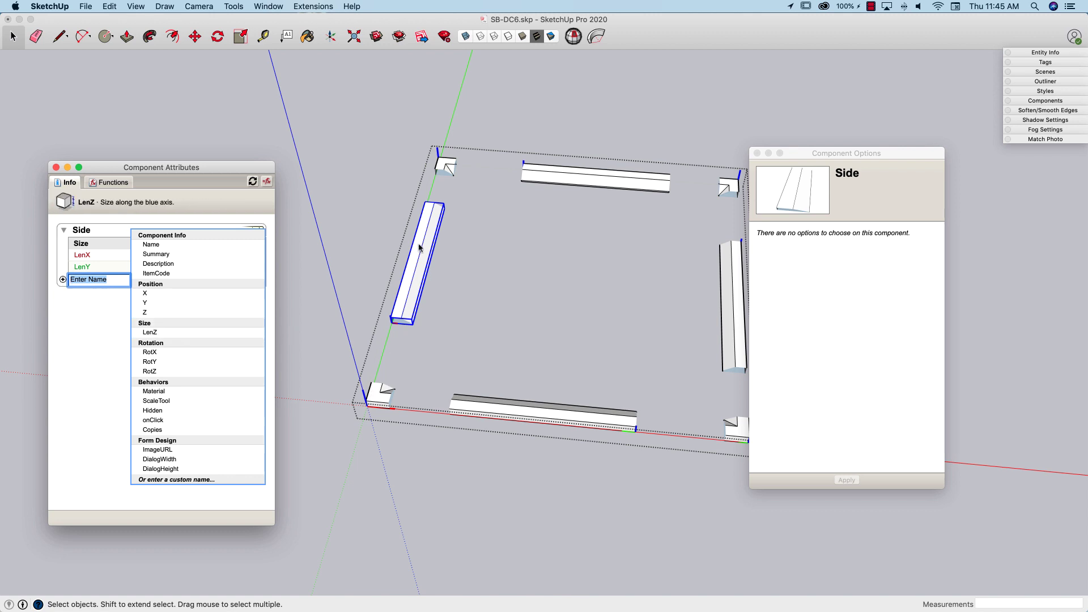
click(146, 305)
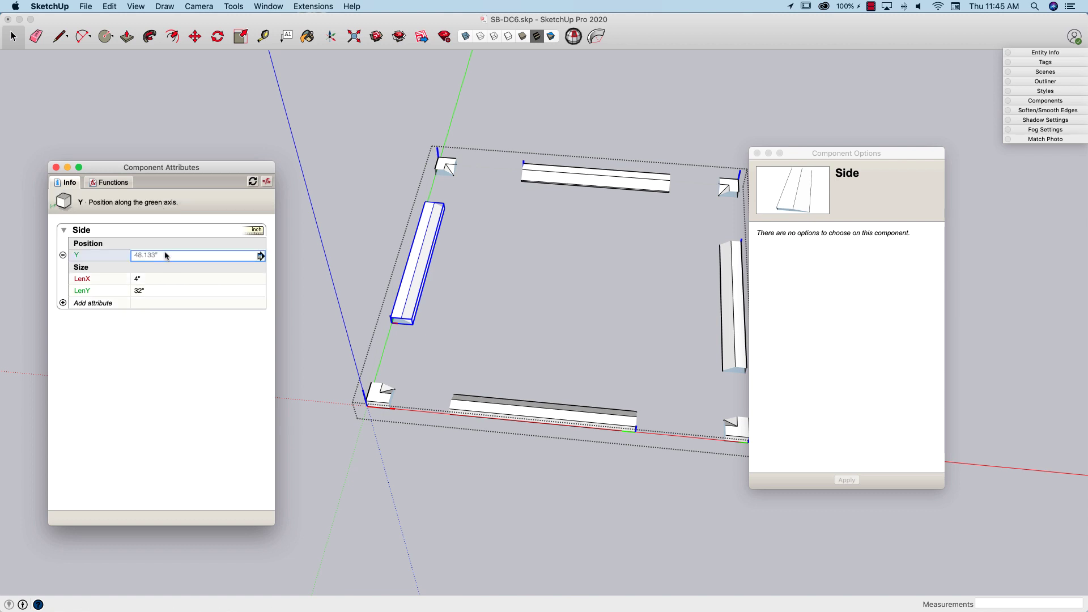
Step: Set the Side's Y position to 37.155" and deselect it
click(168, 255)
click(93, 254)
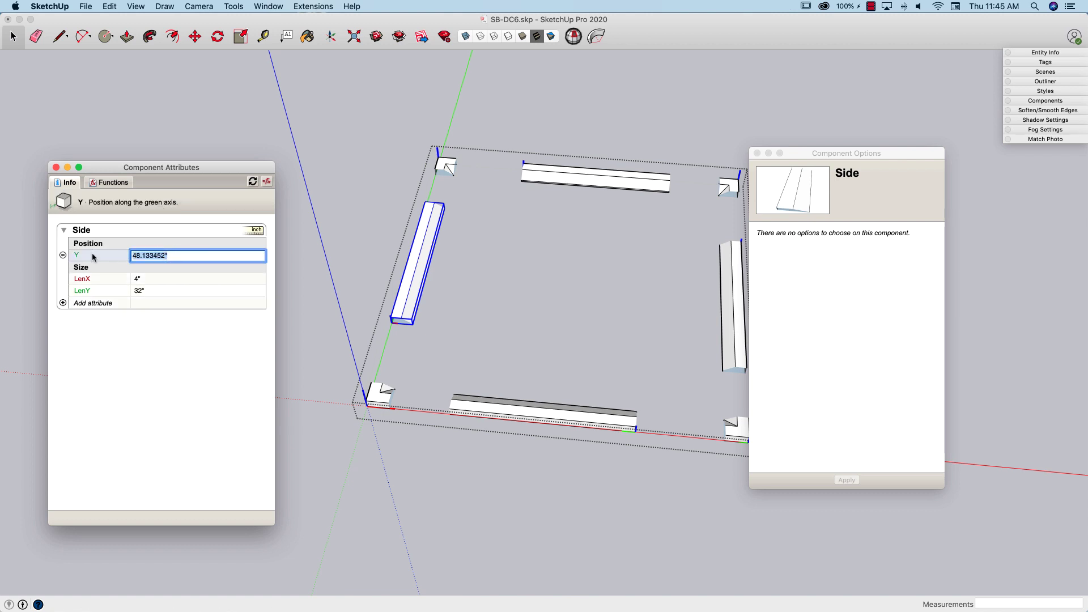
text(37.155)
key(Return)
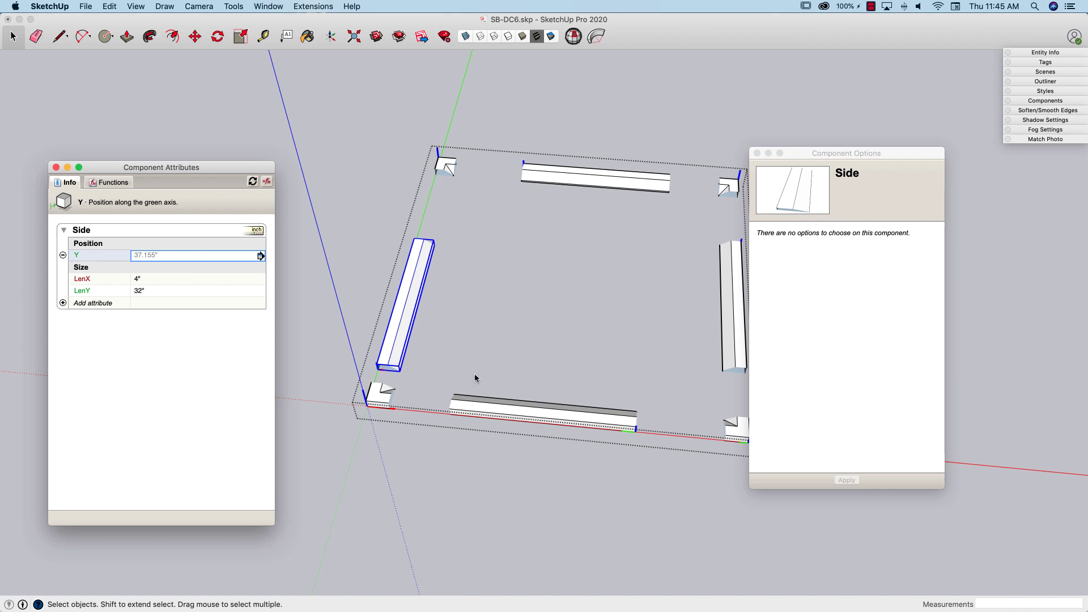
click(527, 348)
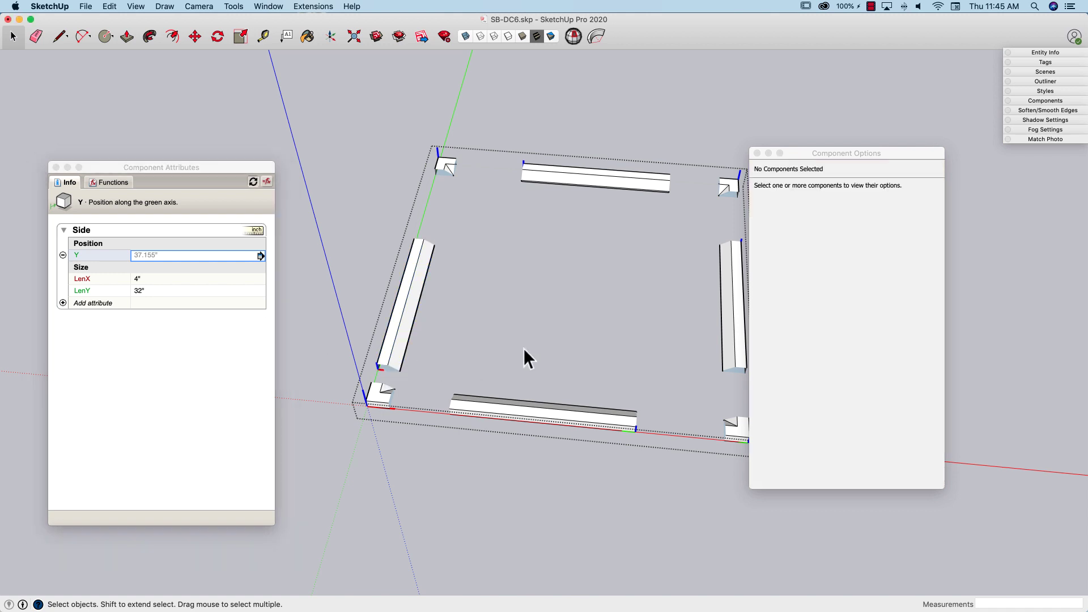
Step: Find the Side that carries the Y position in the frame's attribute list and expand only that one
click(72, 305)
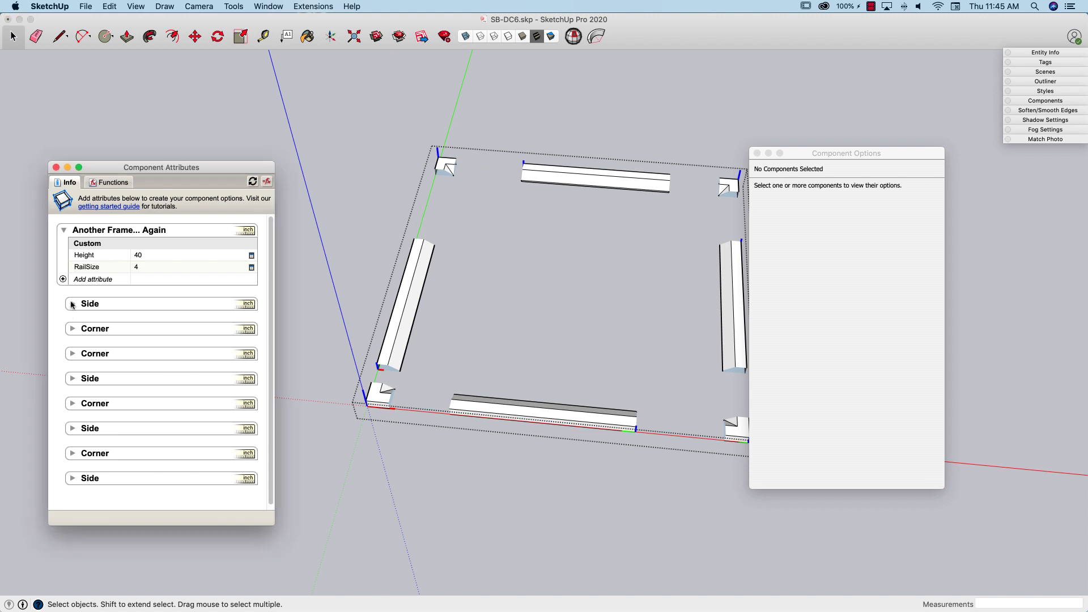
click(73, 305)
click(73, 305)
click(71, 379)
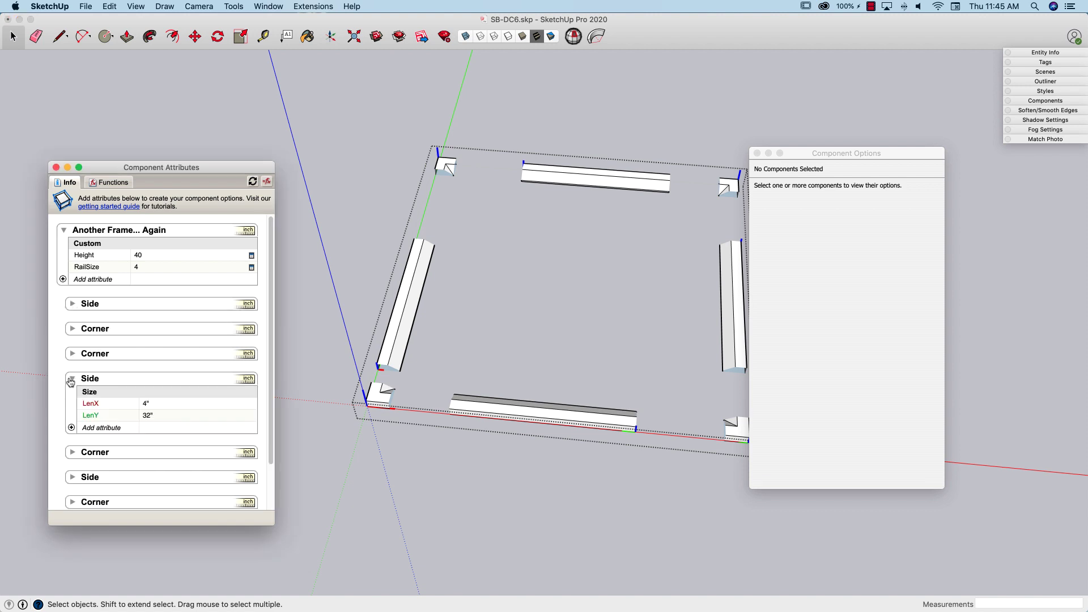
click(71, 379)
click(73, 429)
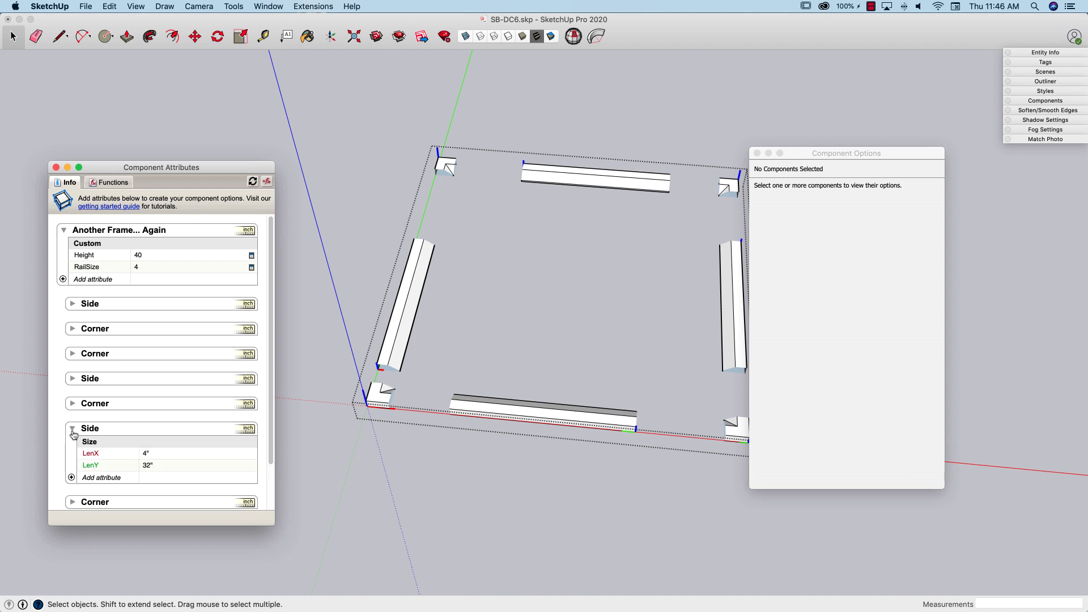
click(72, 430)
click(72, 478)
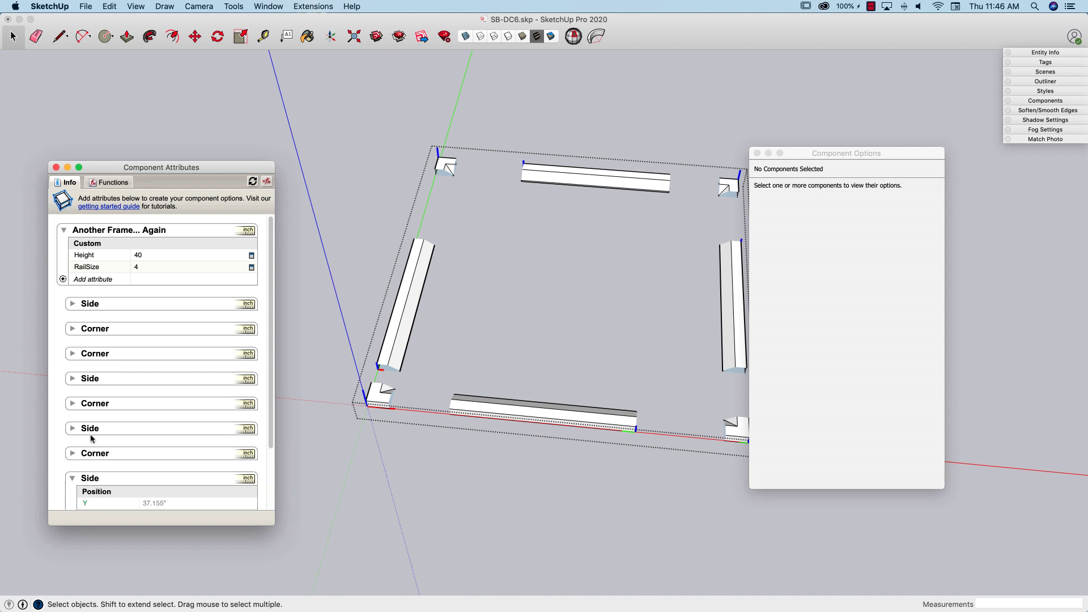
scroll(94, 439, down, 3)
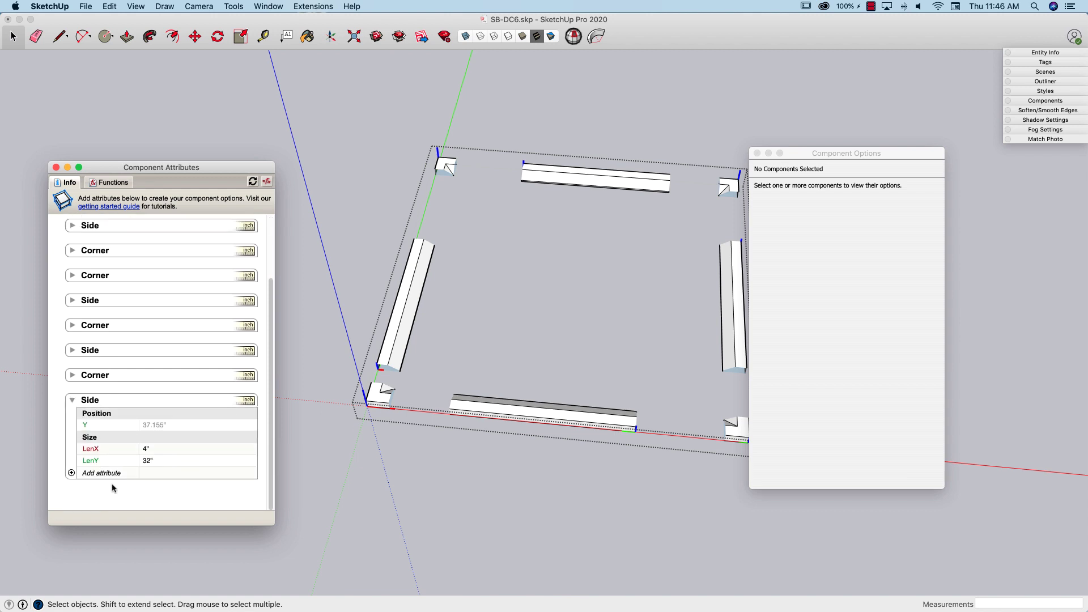
Step: Set the Y position of the Side lying along the green axis to =8
click(144, 425)
click(172, 426)
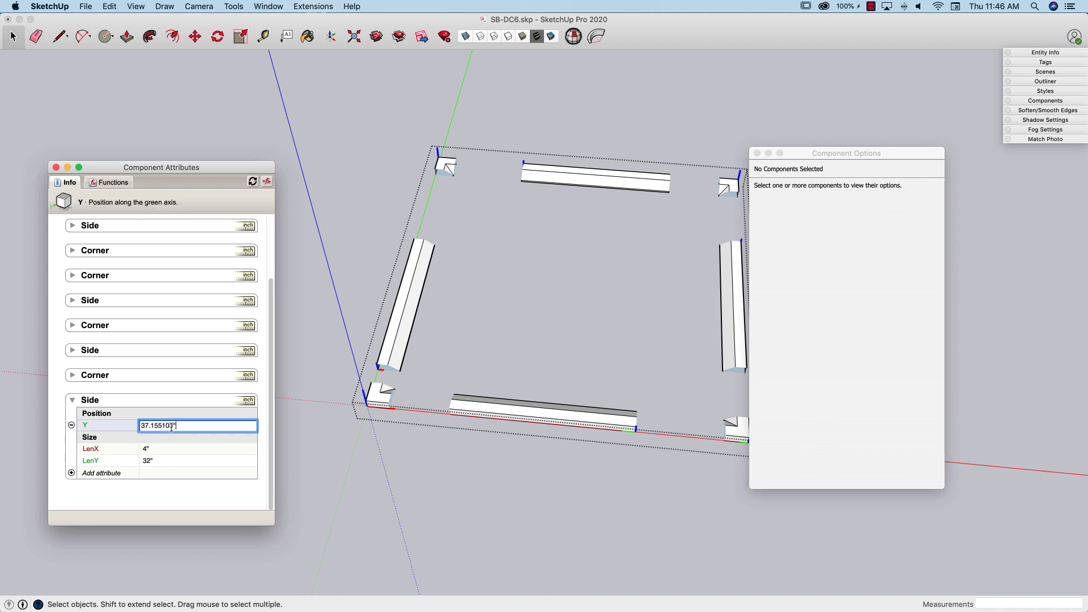
drag(190, 426, 142, 427)
text(=8)
key(Return)
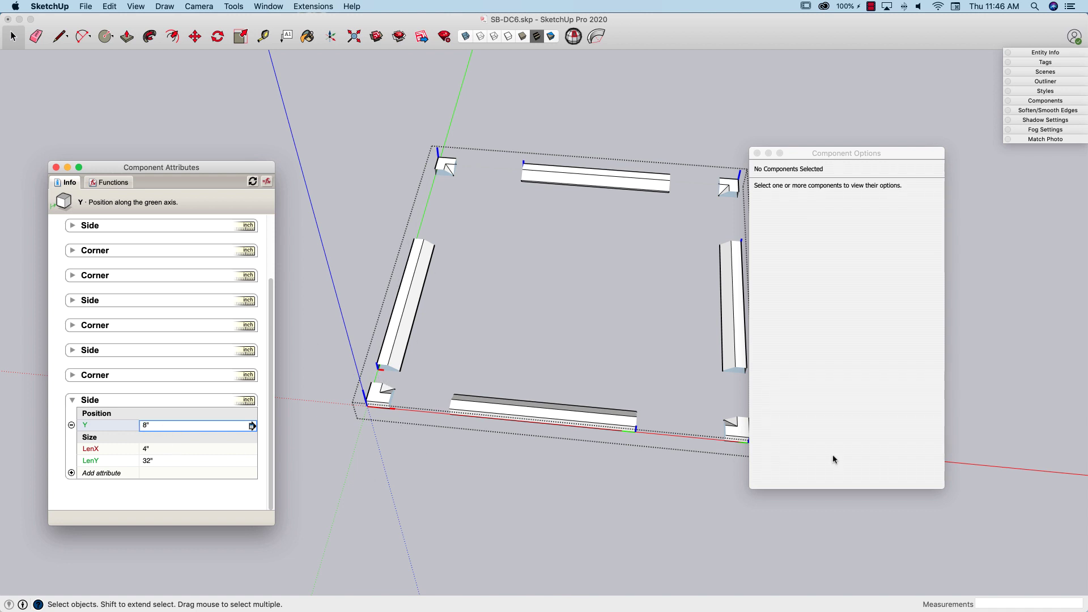
Step: Set that Side's Y position to a formula referencing the frame's RailSize attribute
scroll(677, 416, down, 2)
scroll(677, 417, down, 1)
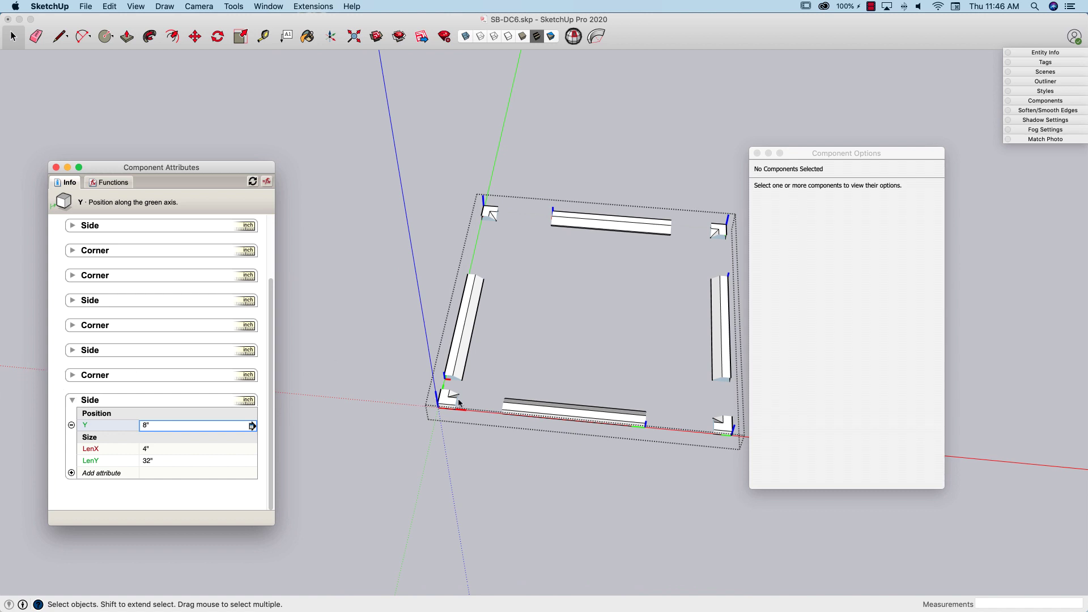
scroll(459, 403, up, 3)
scroll(430, 341, up, 2)
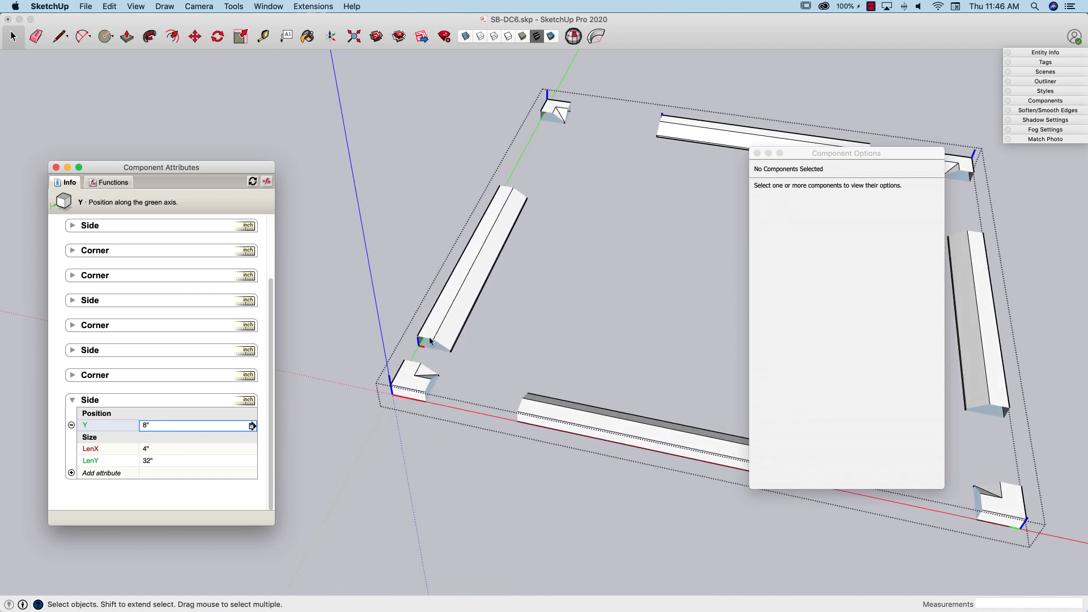
click(187, 426)
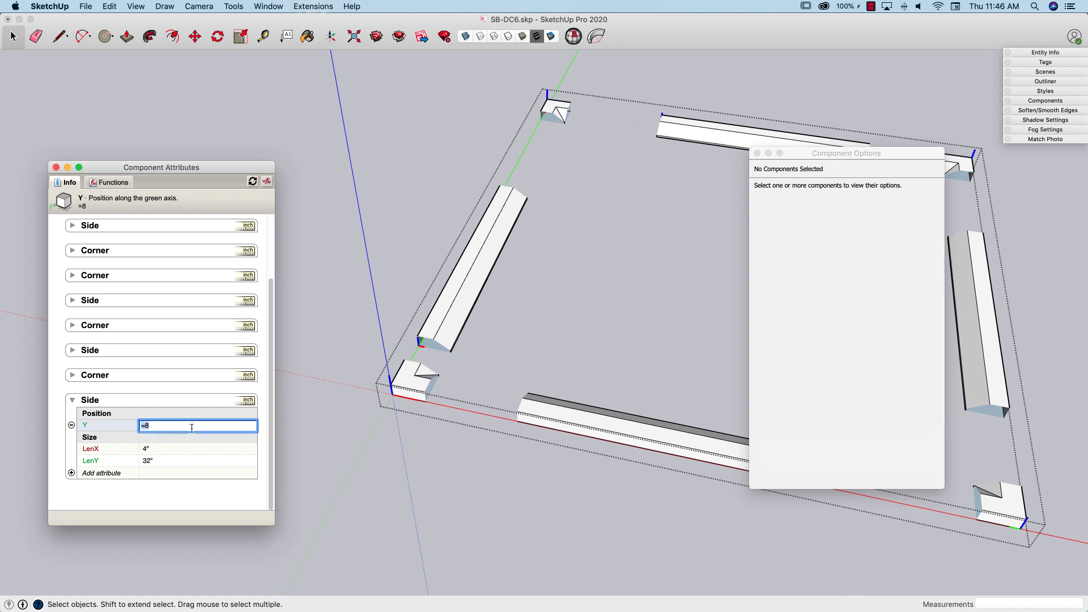
text(=)
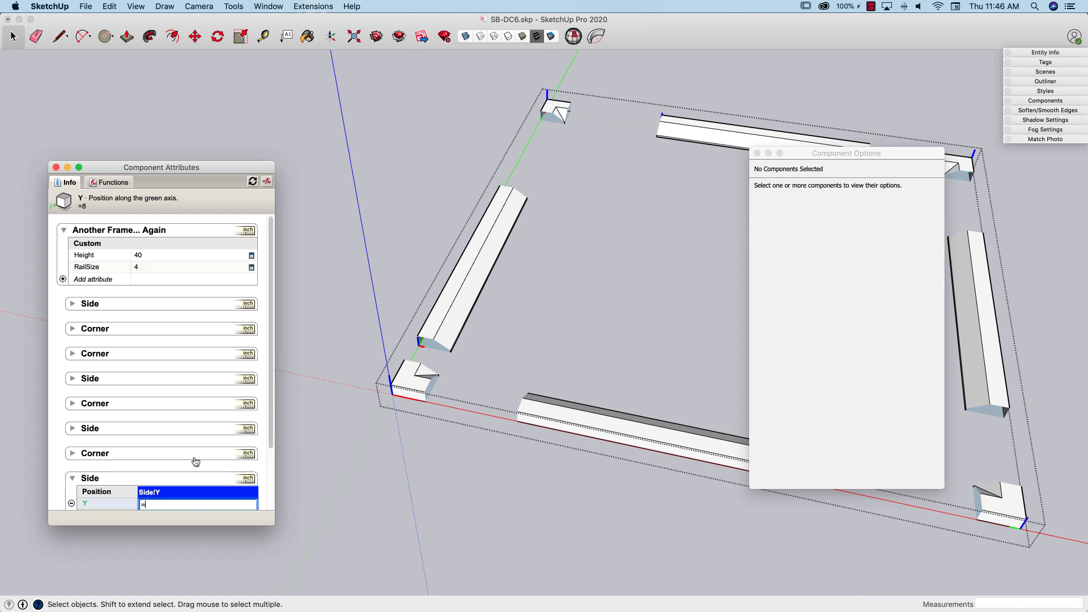
click(151, 267)
key(Return)
Step: Select the Corner at the far end of the green axis and add the position attribute Y to it
middle_drag(441, 397, 245, 394)
scroll(244, 394, down, 3)
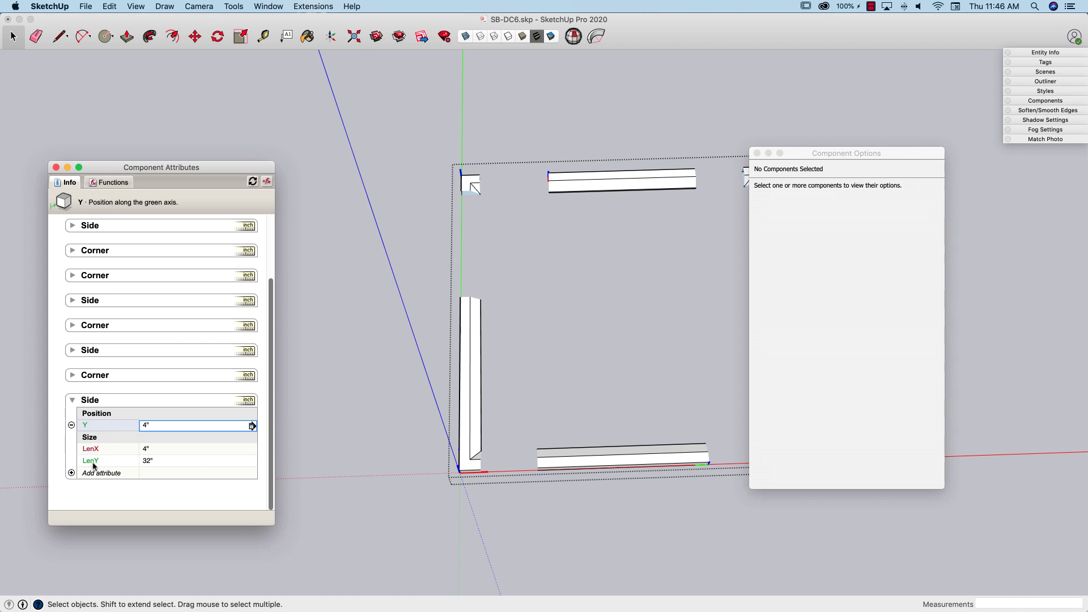
middle_drag(640, 462, 344, 363)
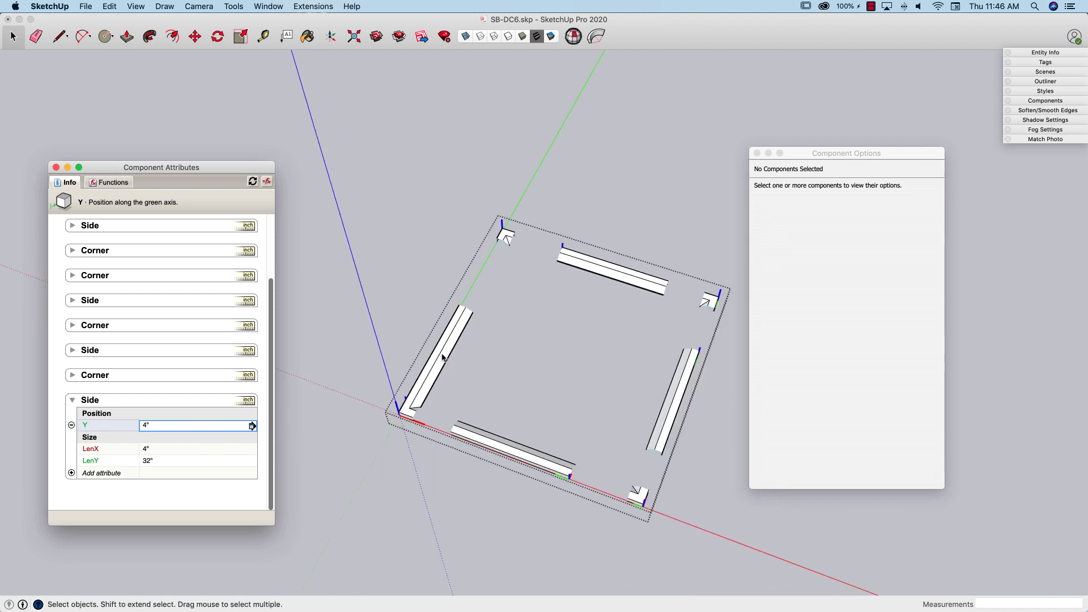
scroll(663, 482, up, 2)
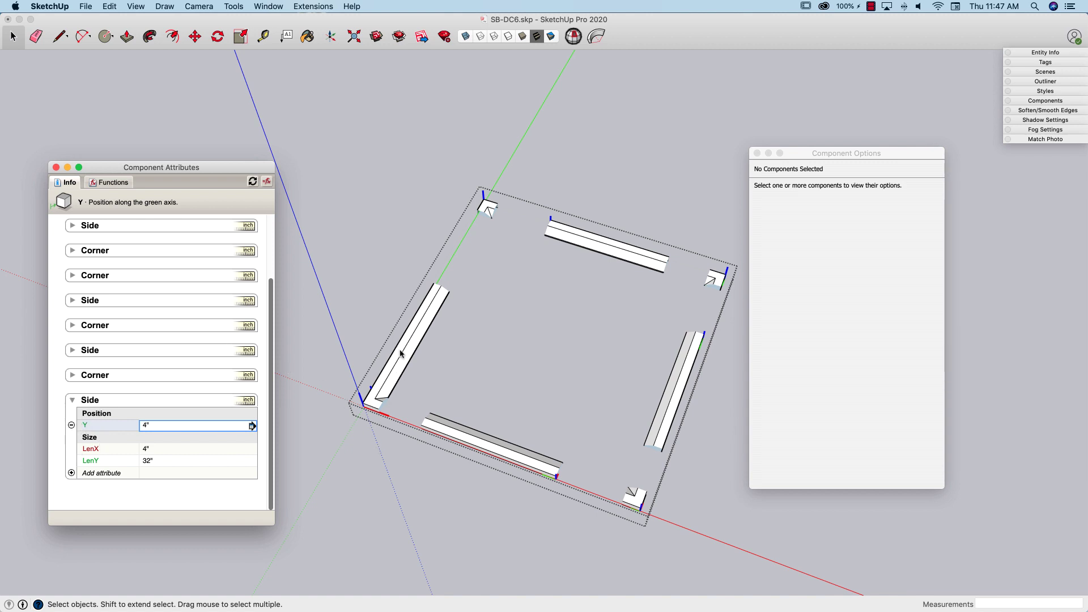
middle_drag(333, 404, 450, 208)
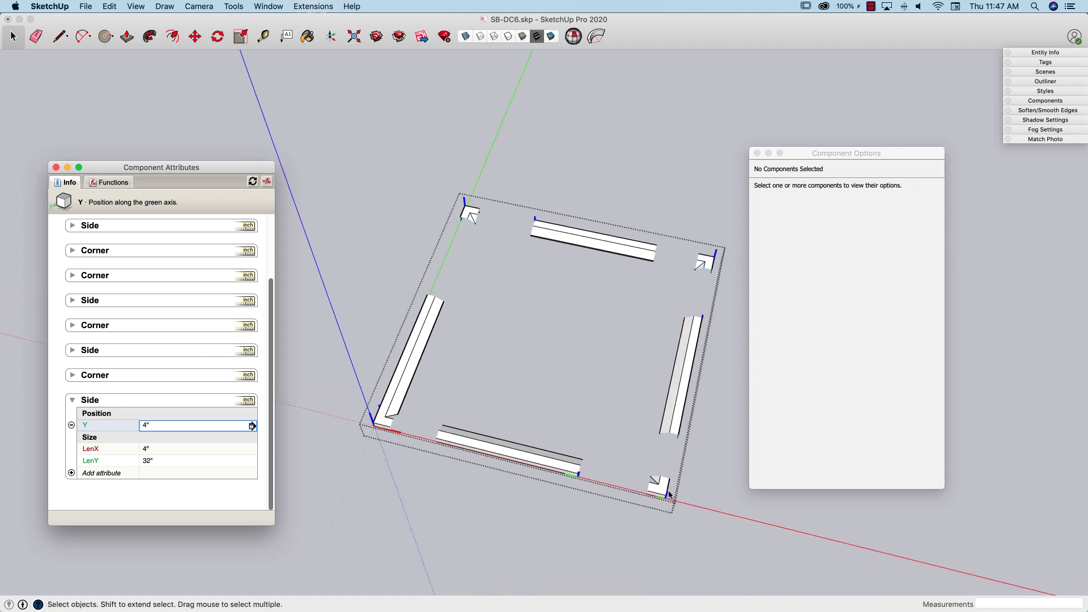
click(468, 215)
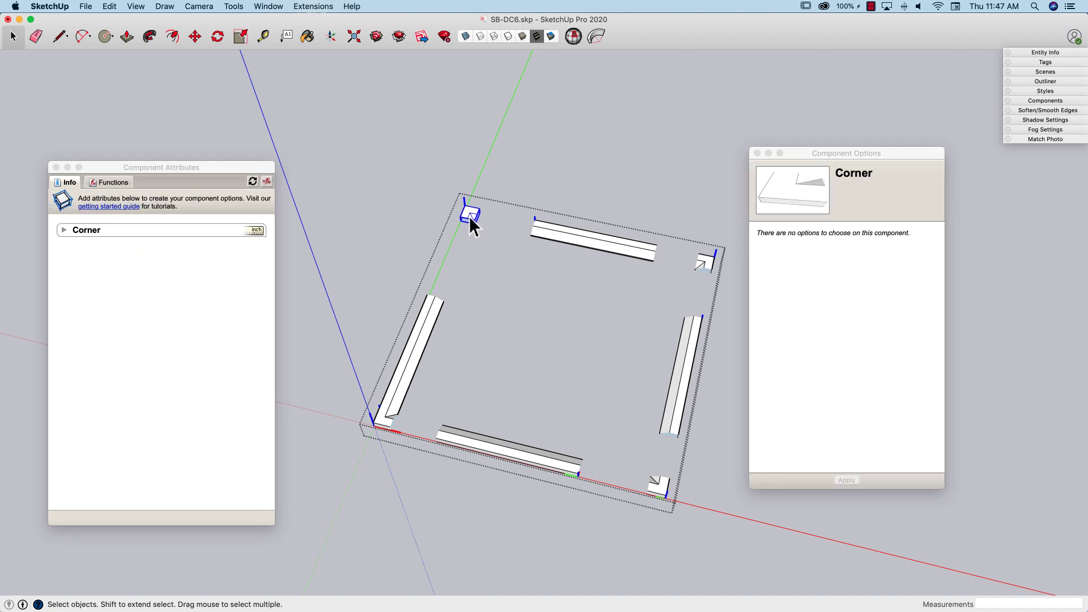
click(63, 234)
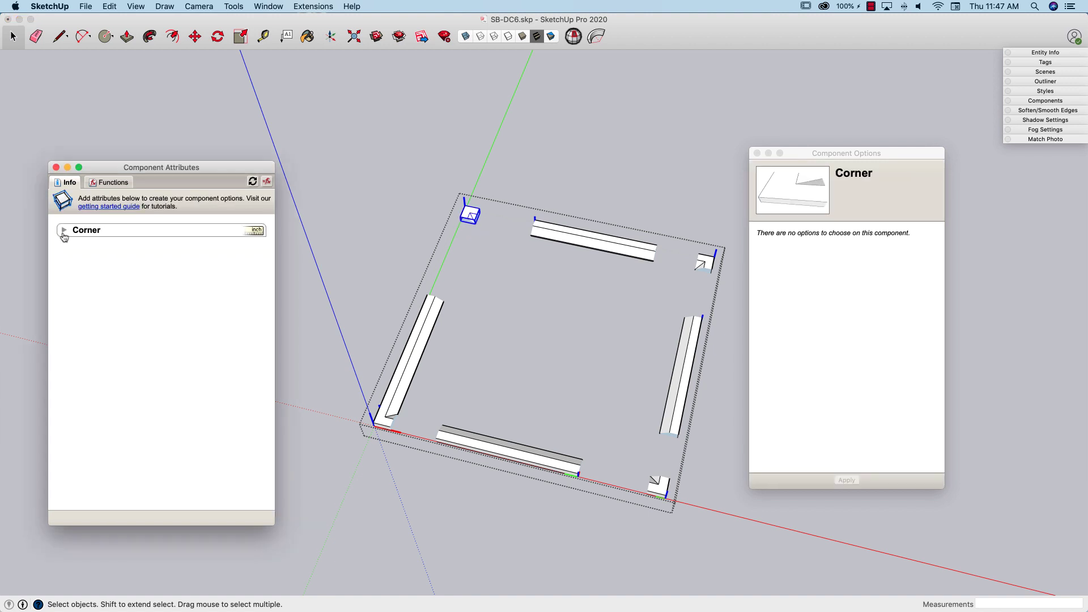
click(63, 232)
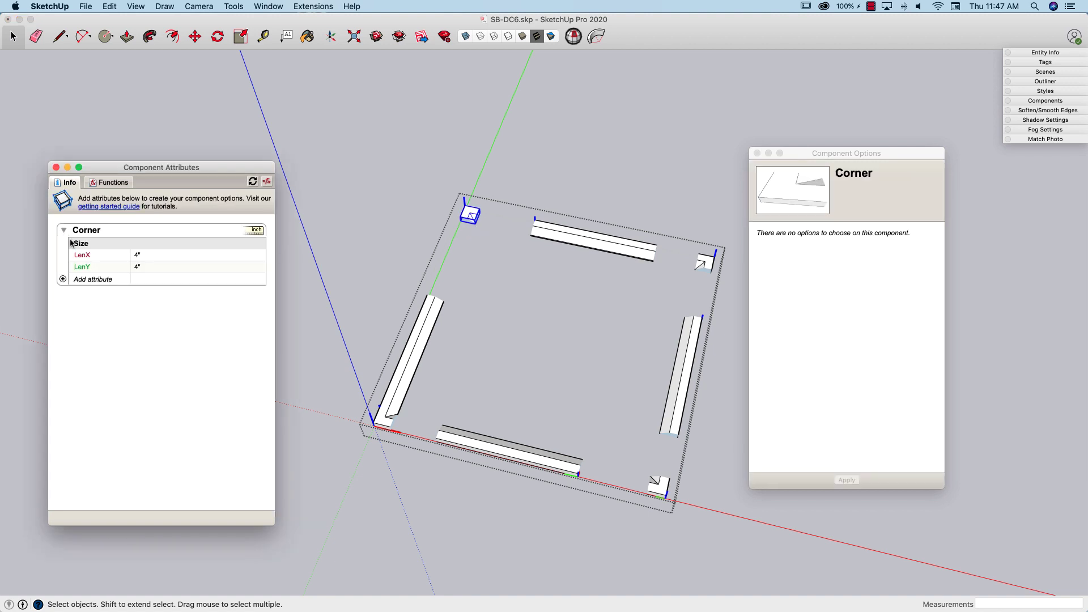
click(63, 280)
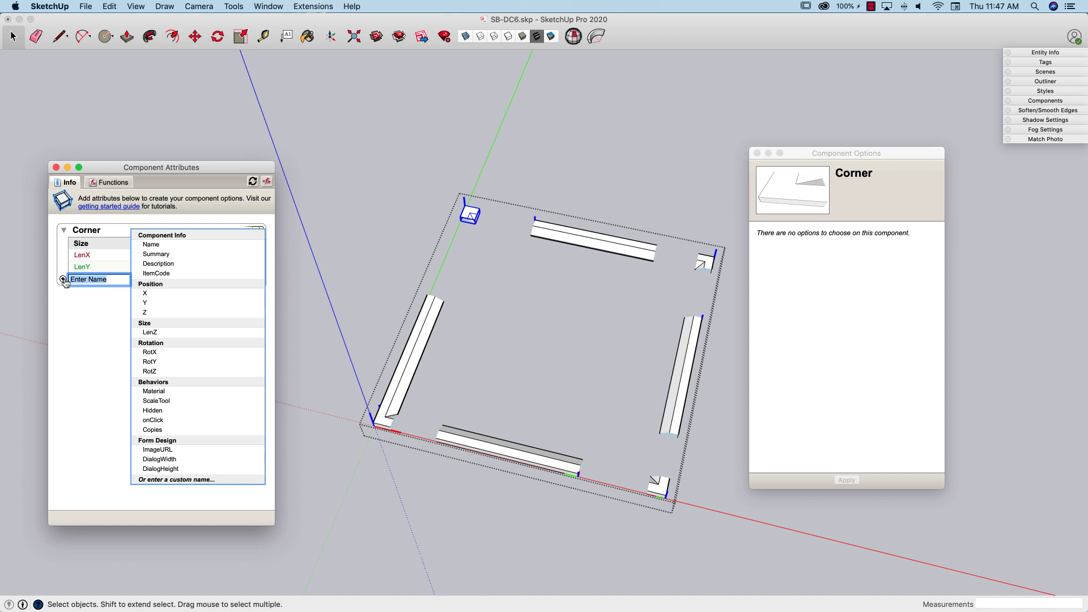
click(145, 304)
Step: Set the Corner's Y position to =45 and deselect it
click(166, 255)
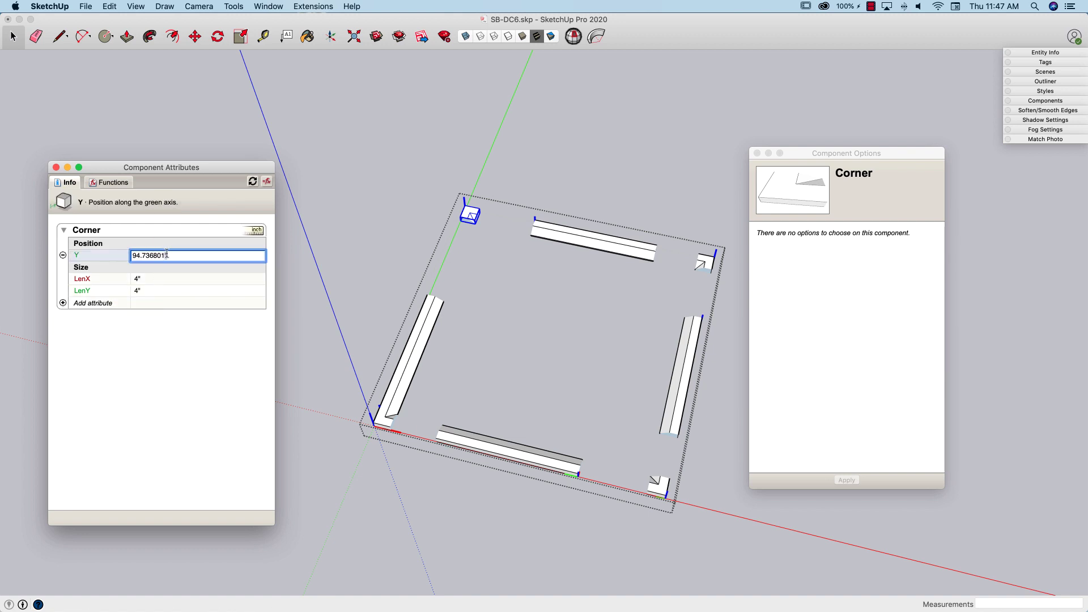
key(super+a)
text(=45)
key(Return)
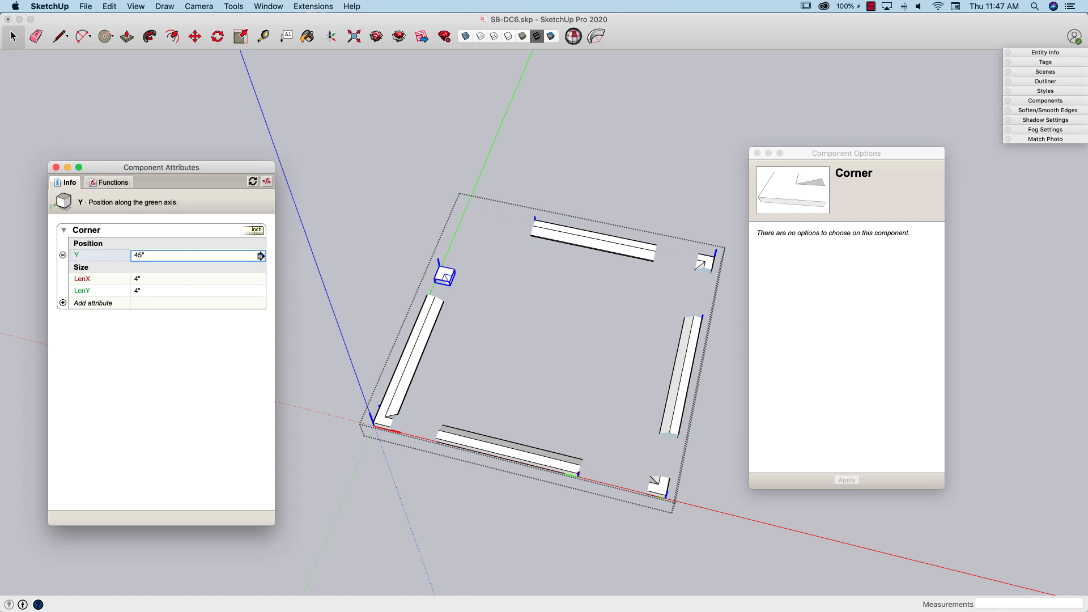
click(600, 347)
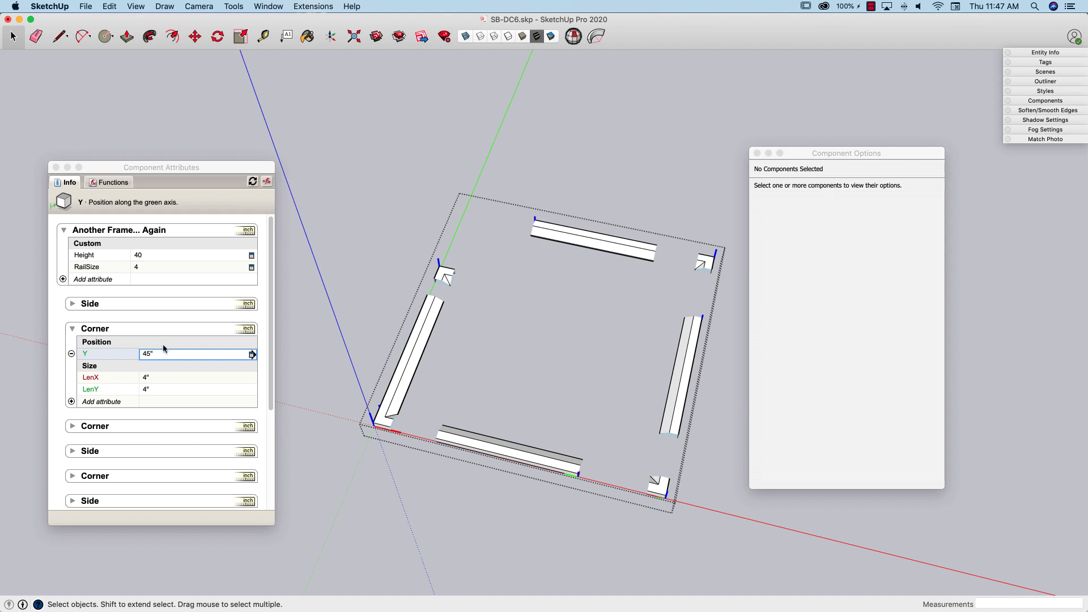
Step: Set the Corner's Y position to a formula referencing the frame's Height attribute
scroll(154, 355, down, 5)
scroll(155, 356, up, 5)
click(158, 354)
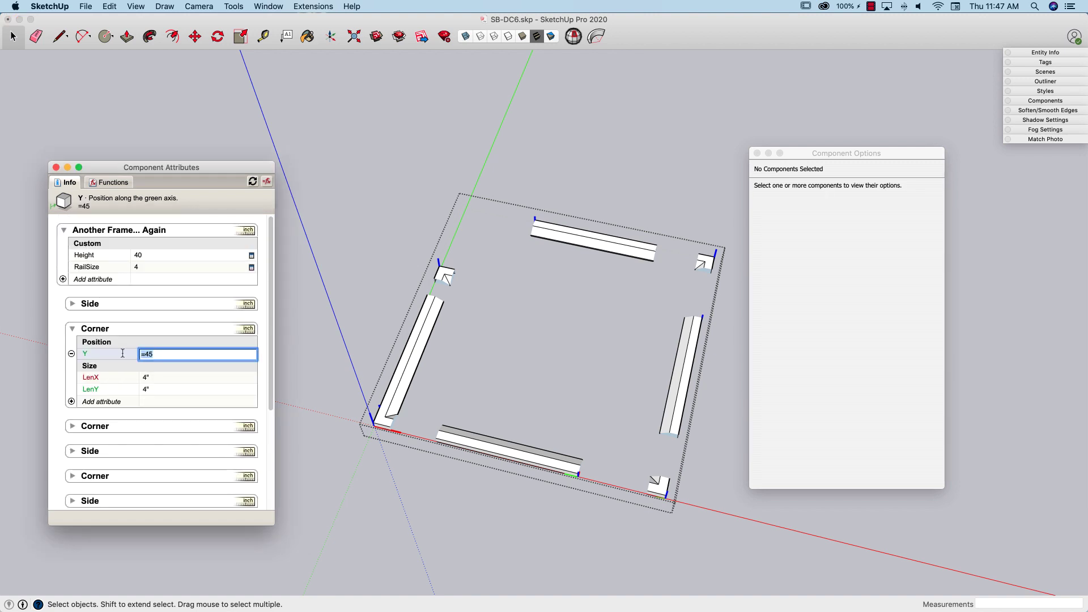
text(=)
click(96, 256)
key(Return)
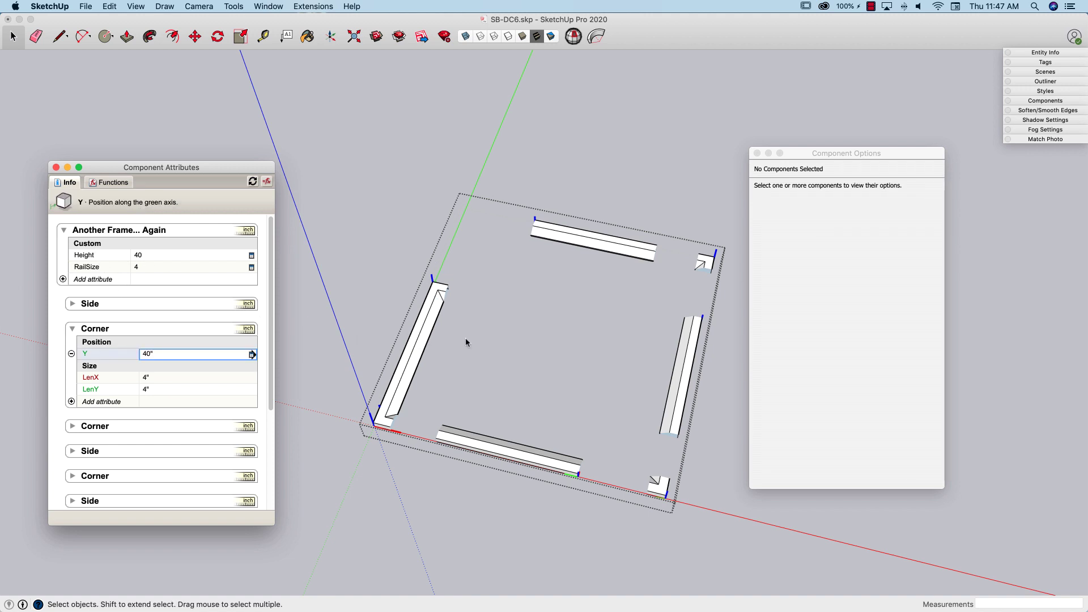
Step: Select the Side at the far edge of the frame, opposite the red axis, and add the position attributes X and Y
middle_drag(497, 335, 504, 316)
click(543, 237)
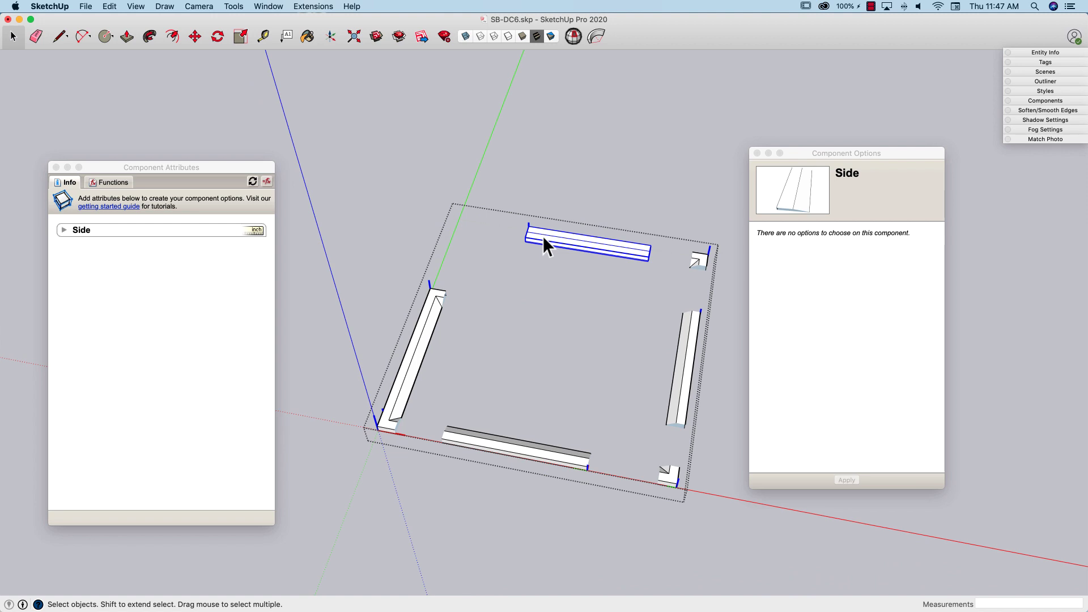
click(65, 232)
click(64, 232)
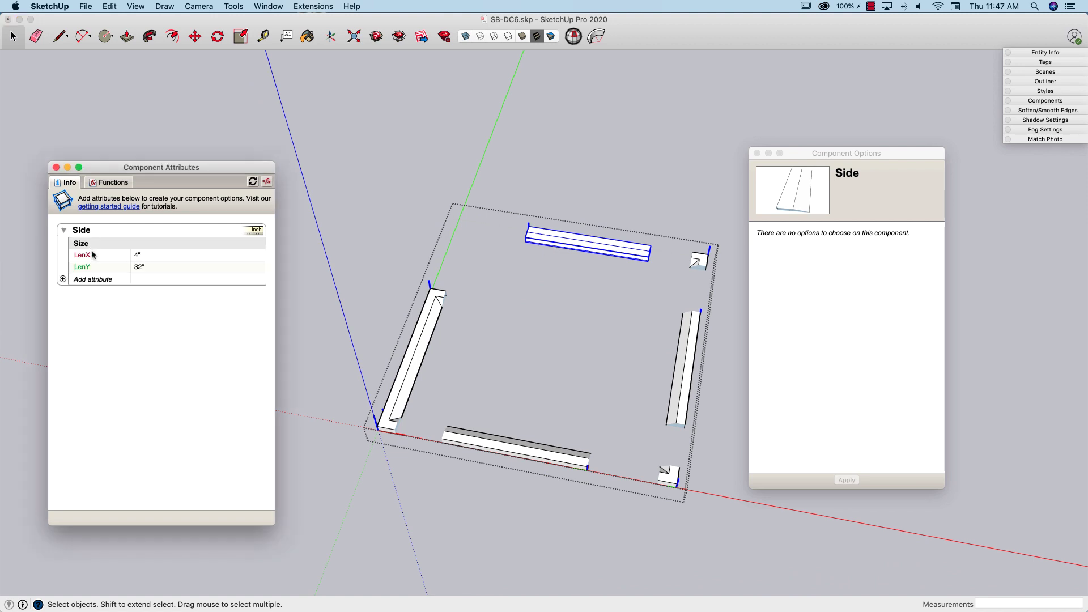
click(64, 279)
text(X)
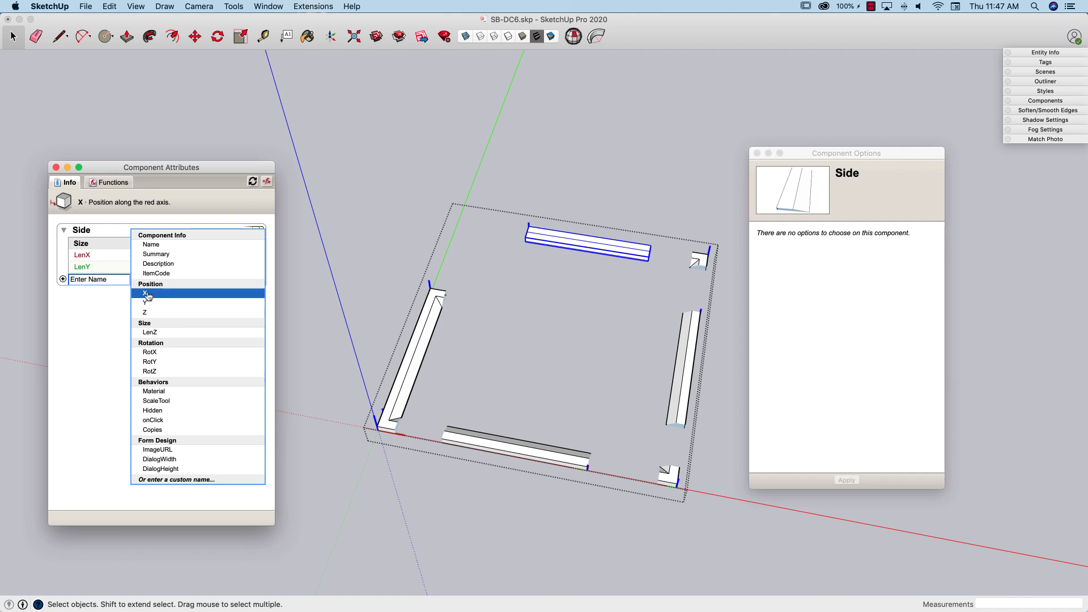
key(Return)
click(63, 303)
text(Y)
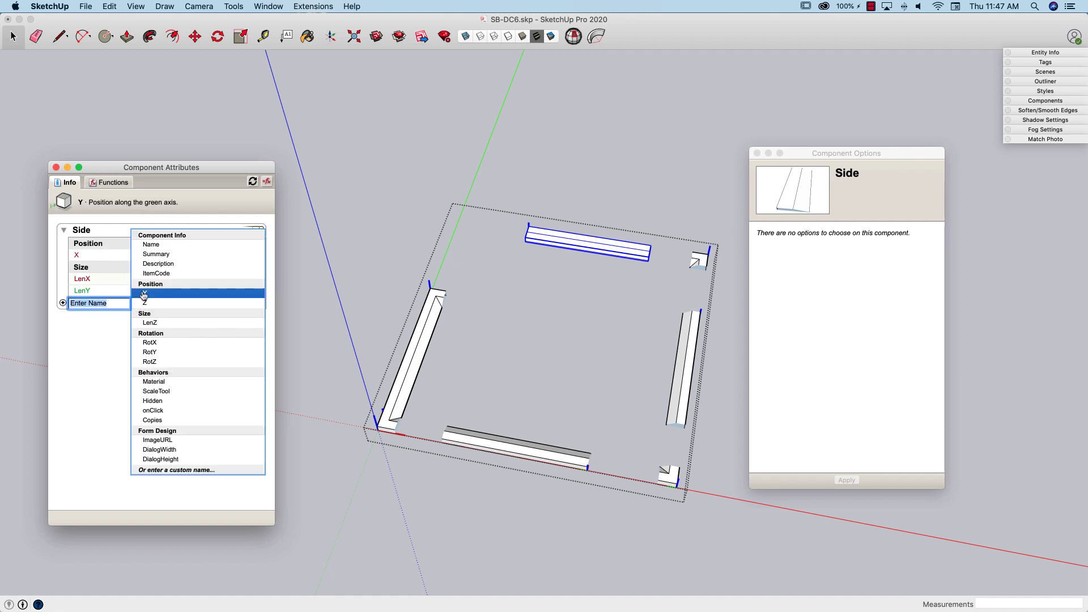
key(Return)
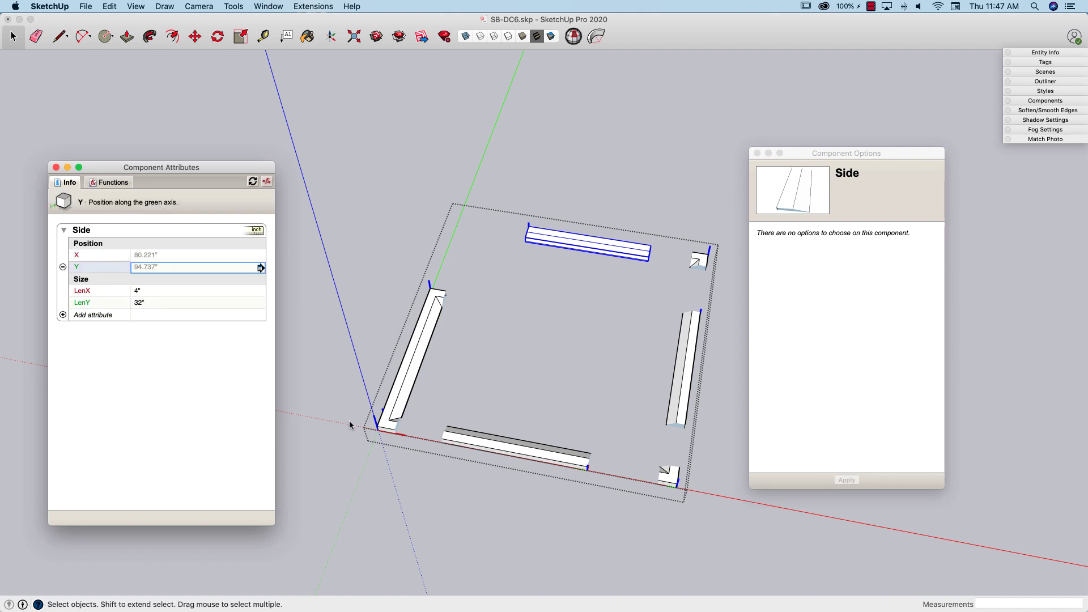
Step: Set the far Side's X position to =8 and its Y position to =45, and deselect it
click(178, 255)
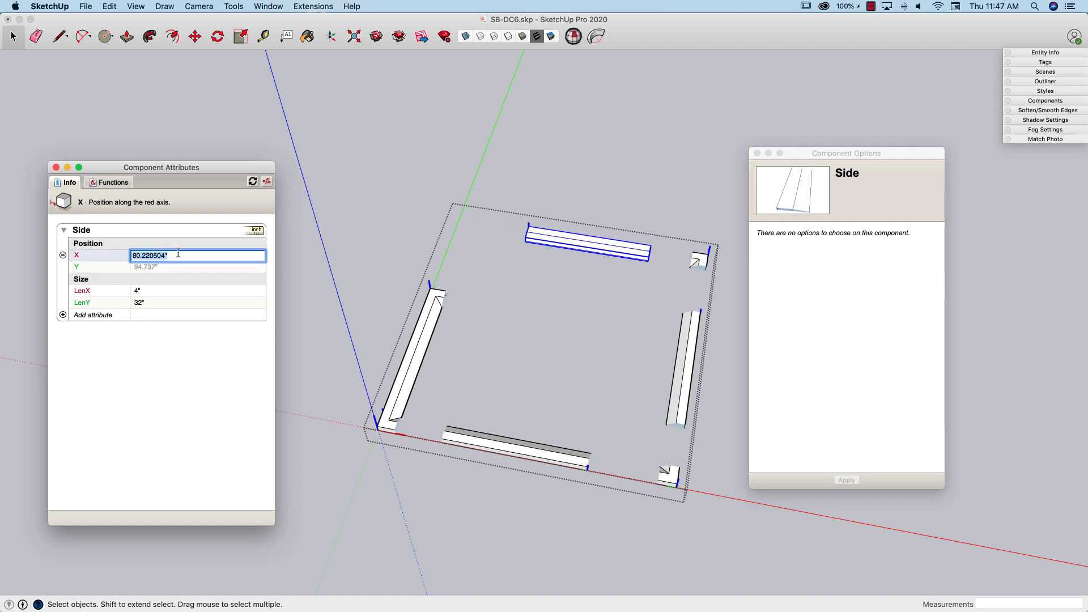
text(=8)
key(Return)
click(150, 267)
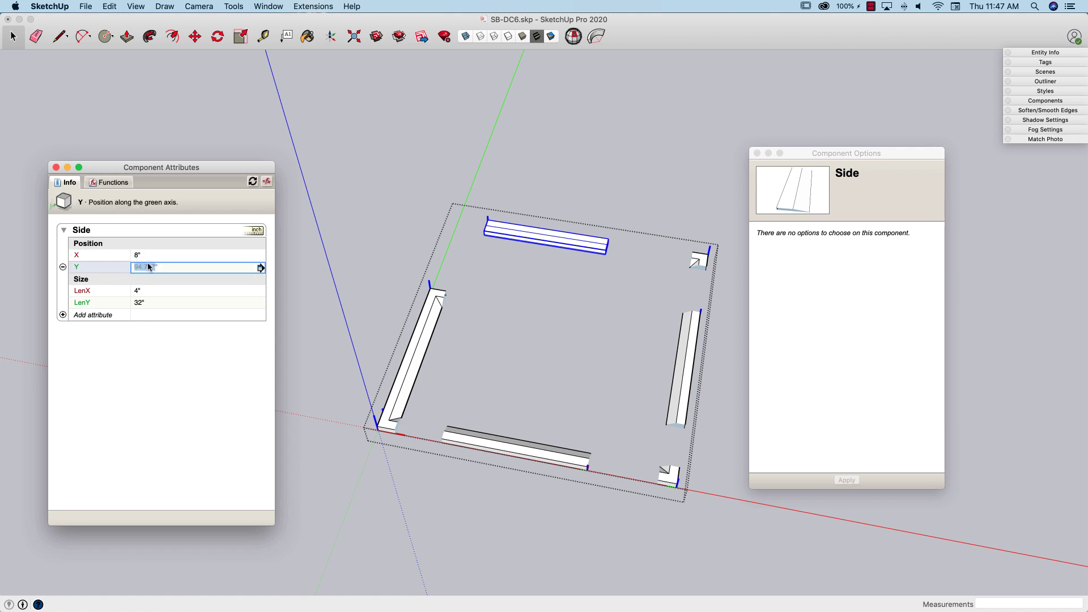
text(=)
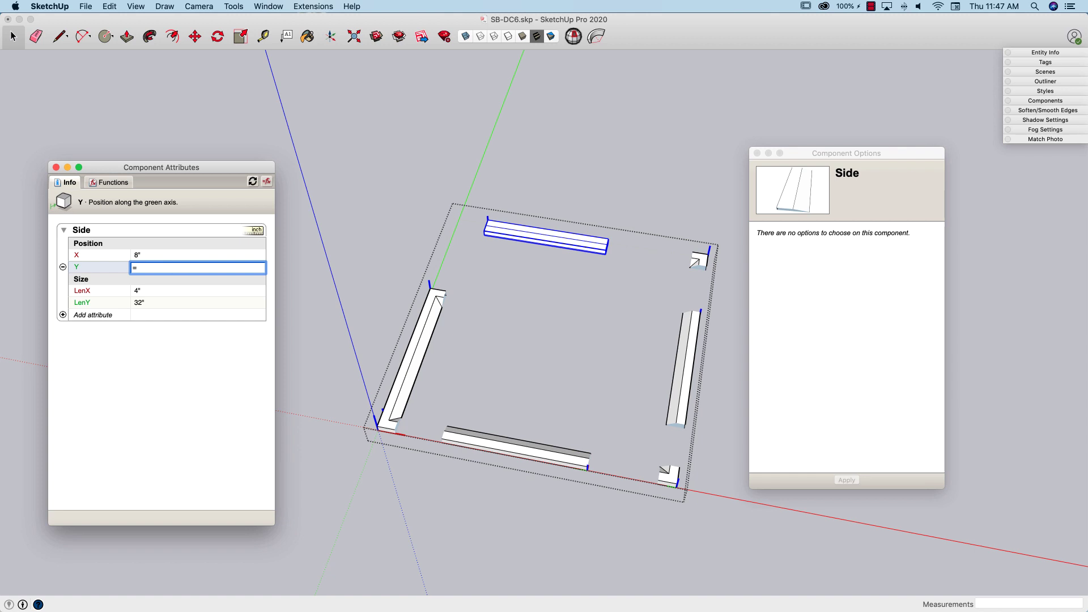
text(45)
key(Return)
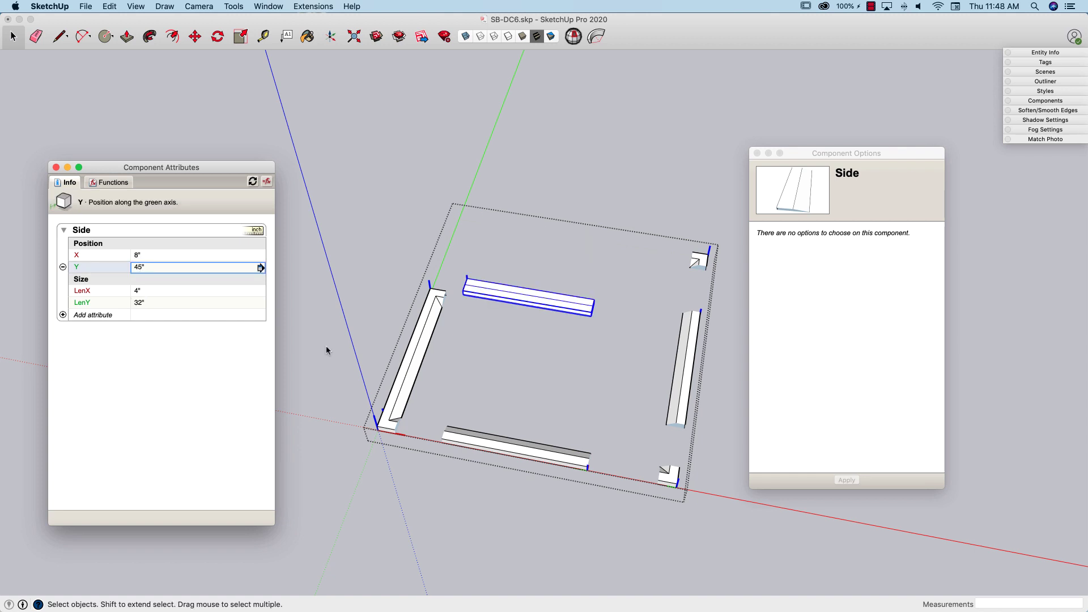
click(563, 356)
Step: Set the far Side's X position to a formula referencing the frame's RailSize attribute
scroll(164, 381, down, 5)
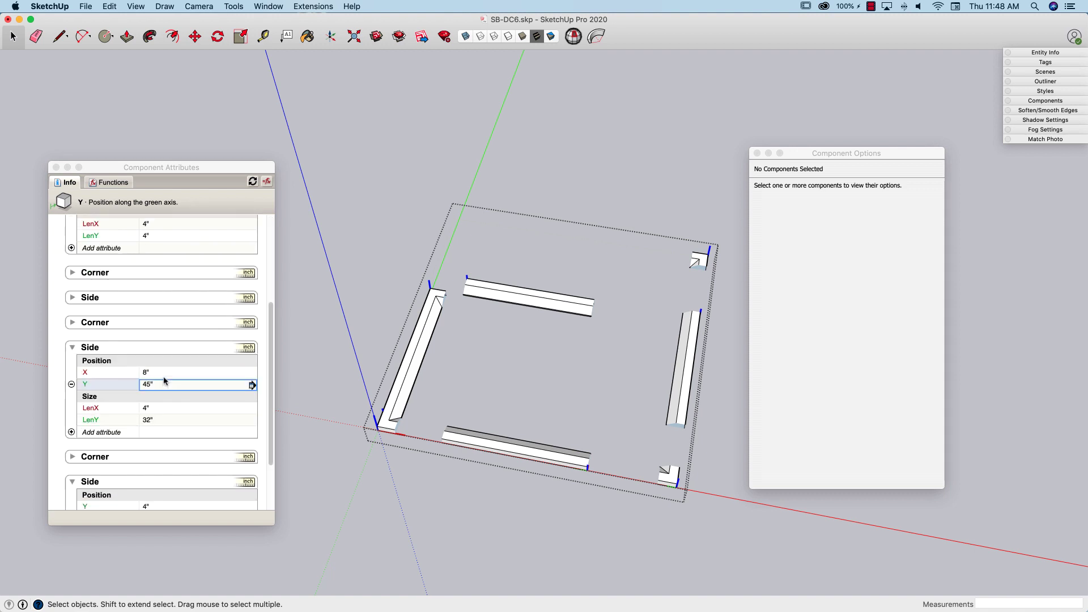
click(141, 370)
click(159, 357)
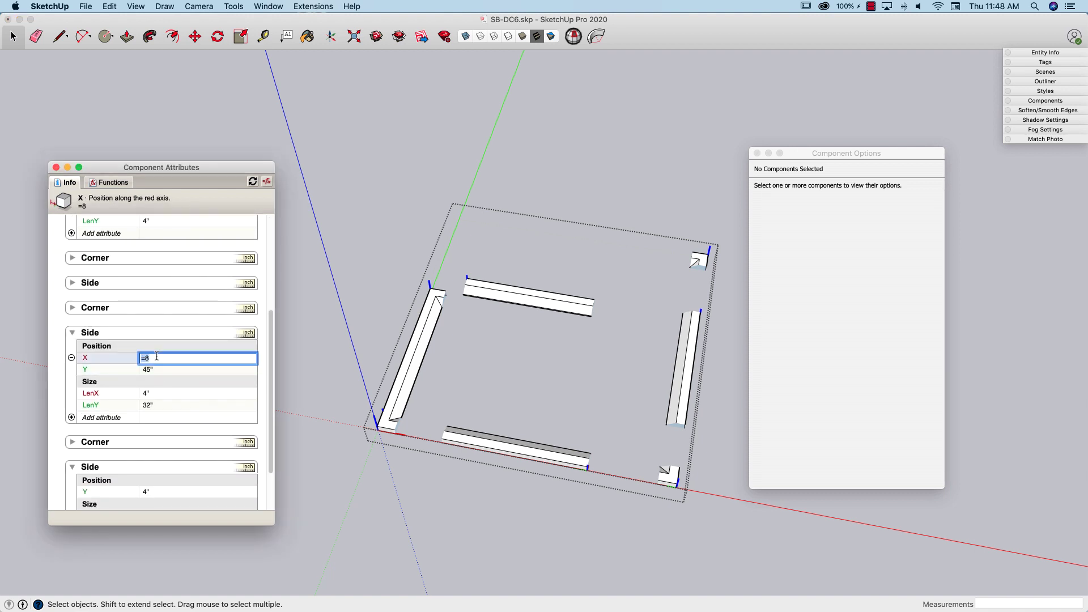
scroll(156, 357, up, 5)
text(=)
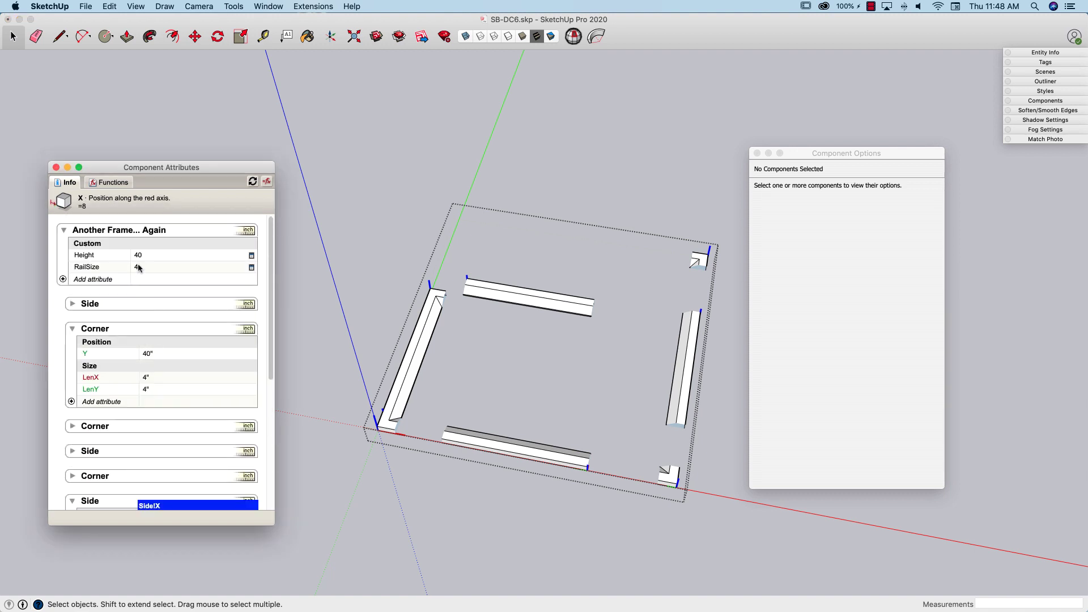
click(140, 268)
key(Return)
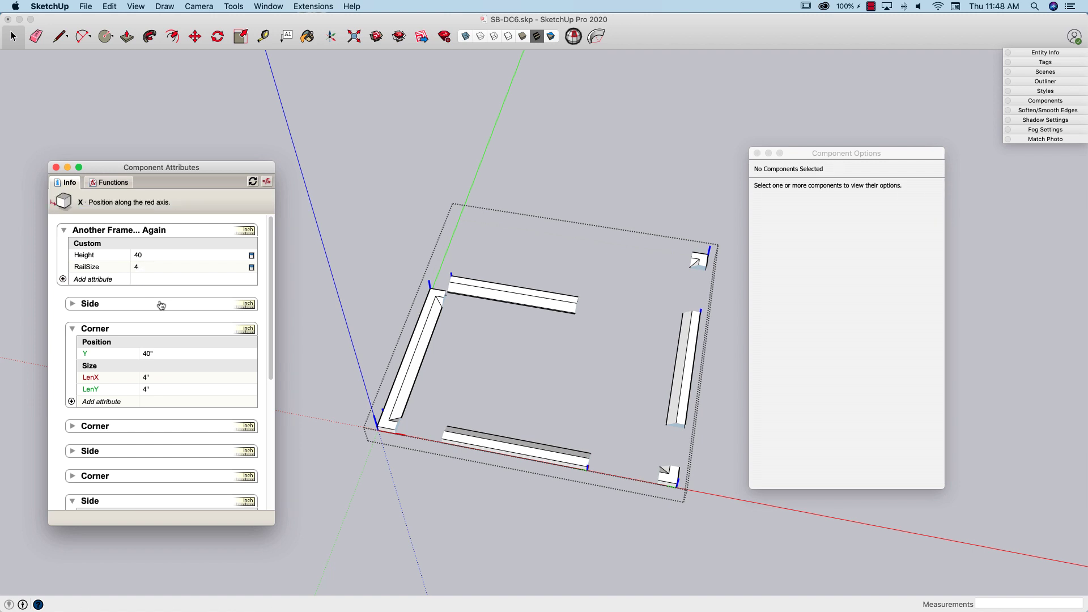
Step: Set the far Side's Y position to a formula referencing the frame's Height attribute
scroll(158, 306, down, 5)
click(157, 372)
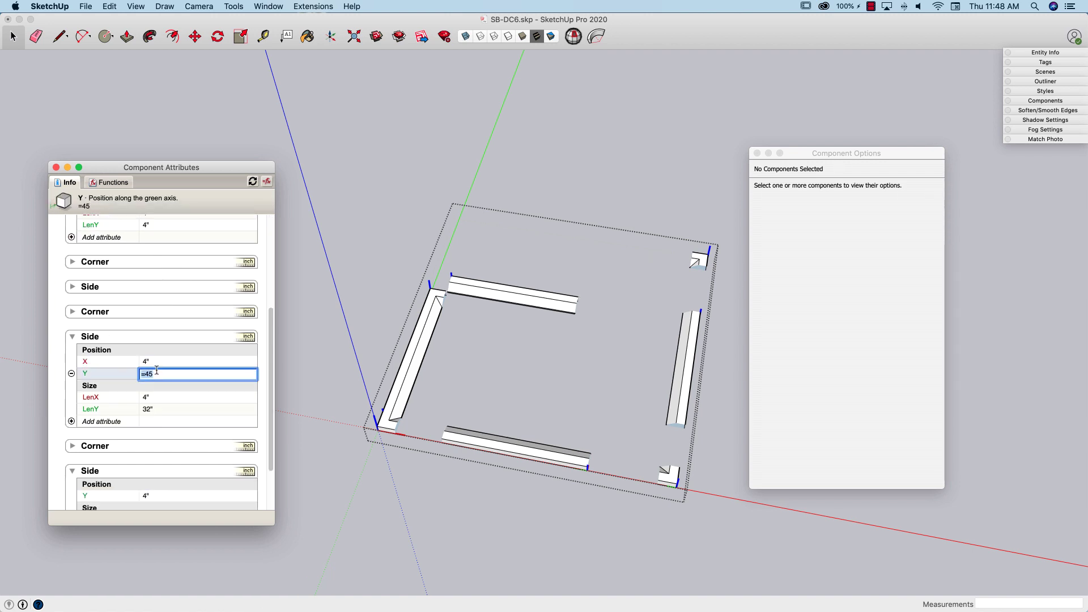
text(=)
scroll(153, 357, up, 5)
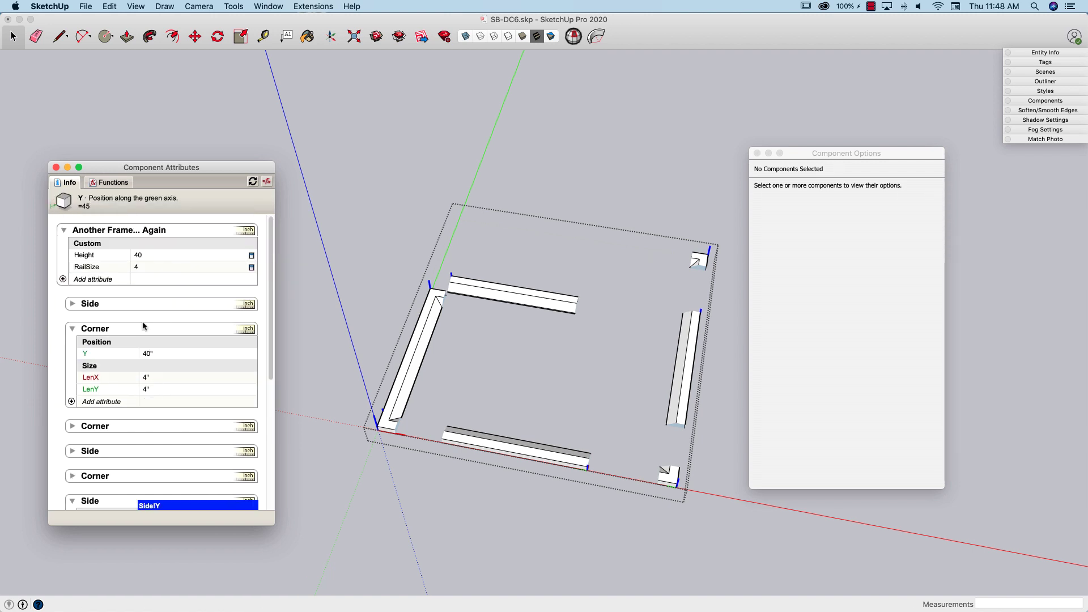
click(138, 257)
key(Return)
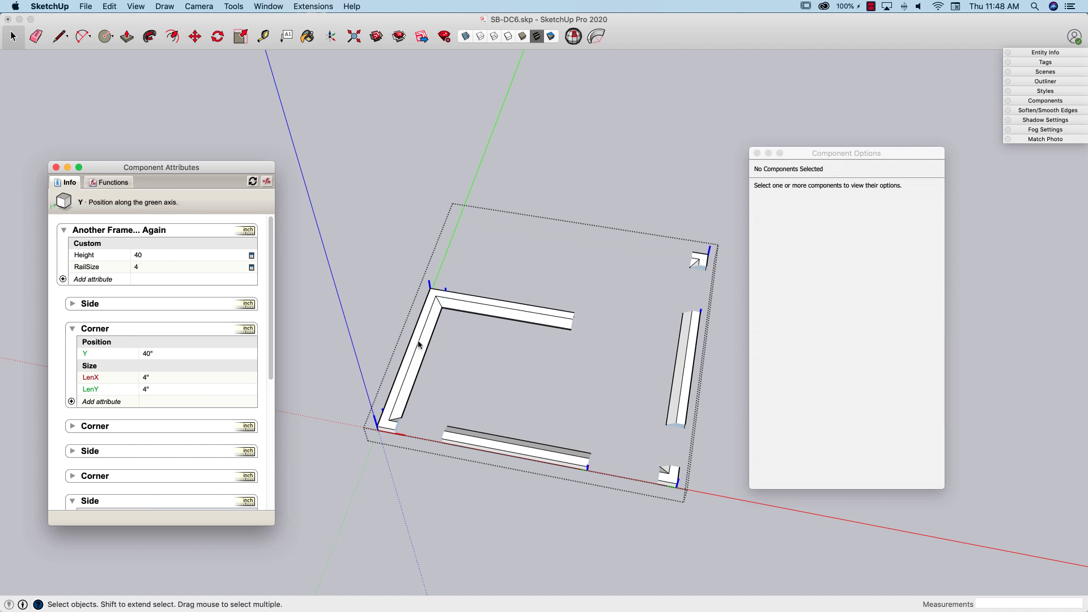
Step: Add X and Y position attributes to the Corner diagonally opposite the origin, and set both to 45
middle_drag(419, 343, 446, 408)
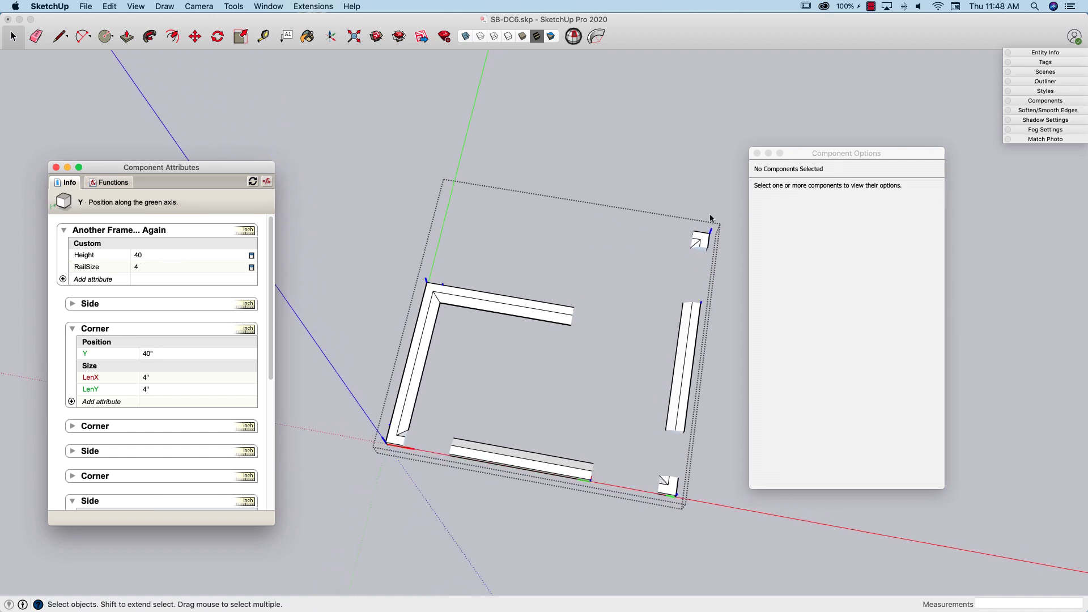
click(702, 246)
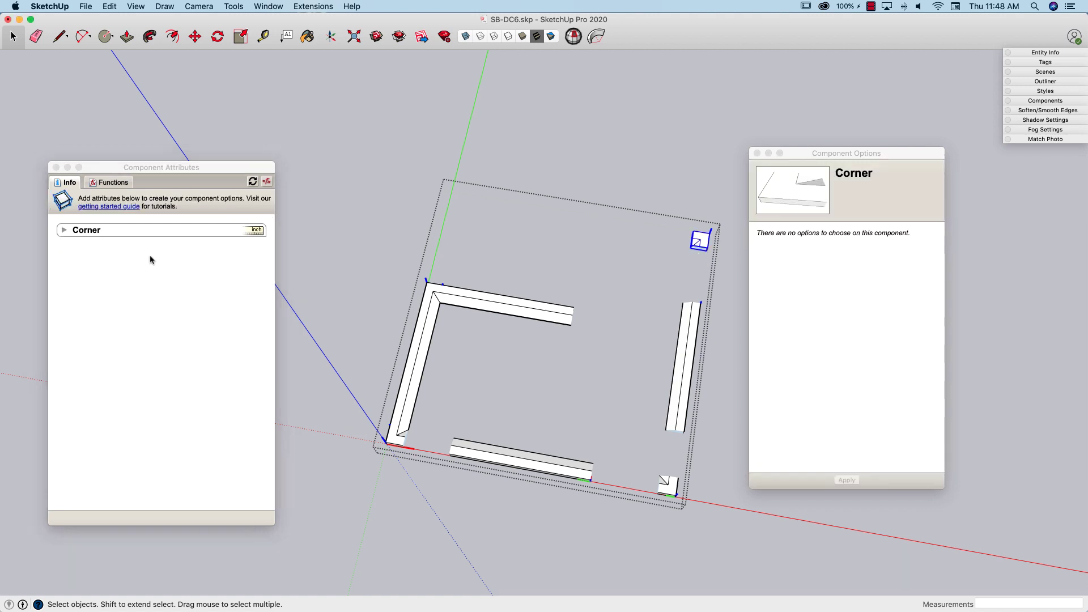
click(93, 281)
click(206, 332)
click(173, 255)
text(45)
key(Tab)
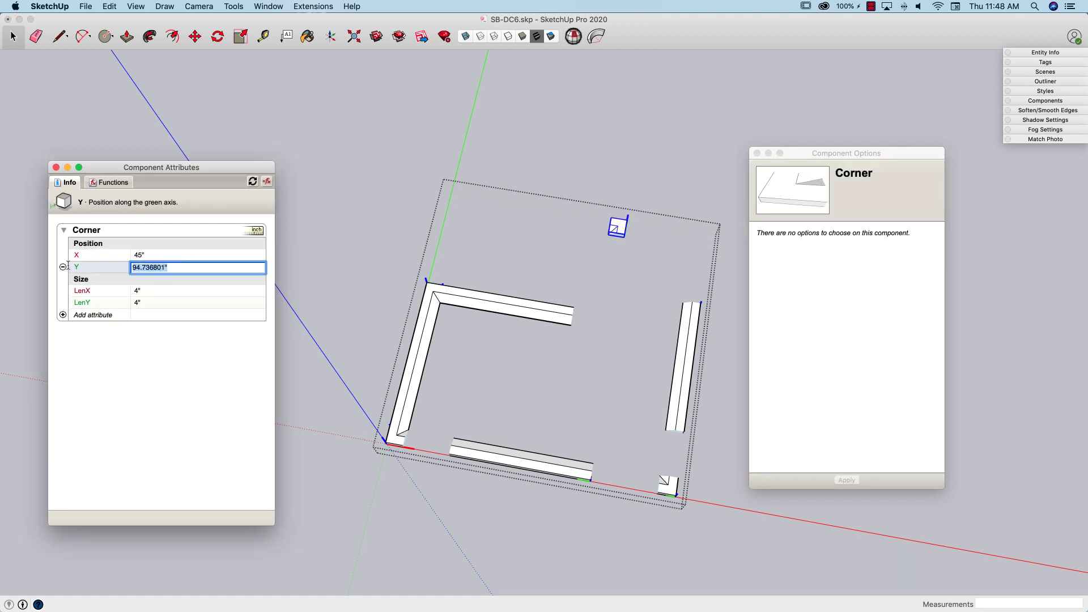
text(45)
key(Return)
Step: Set the diagonal Corner's X and Y positions to formulas referencing the frame's Height attribute
scroll(148, 243, up, 3)
click(145, 230)
key(Return)
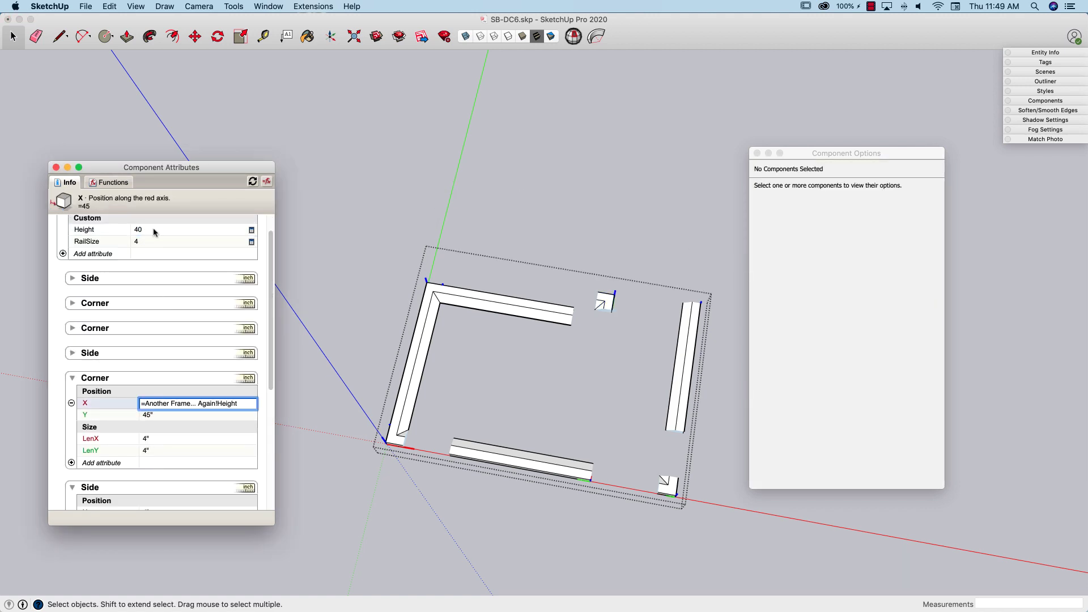
Step: Add X and Y position attributes to the Side opposite the green axis, setting X to 45 and Y to 8
click(682, 368)
click(155, 254)
text(45)
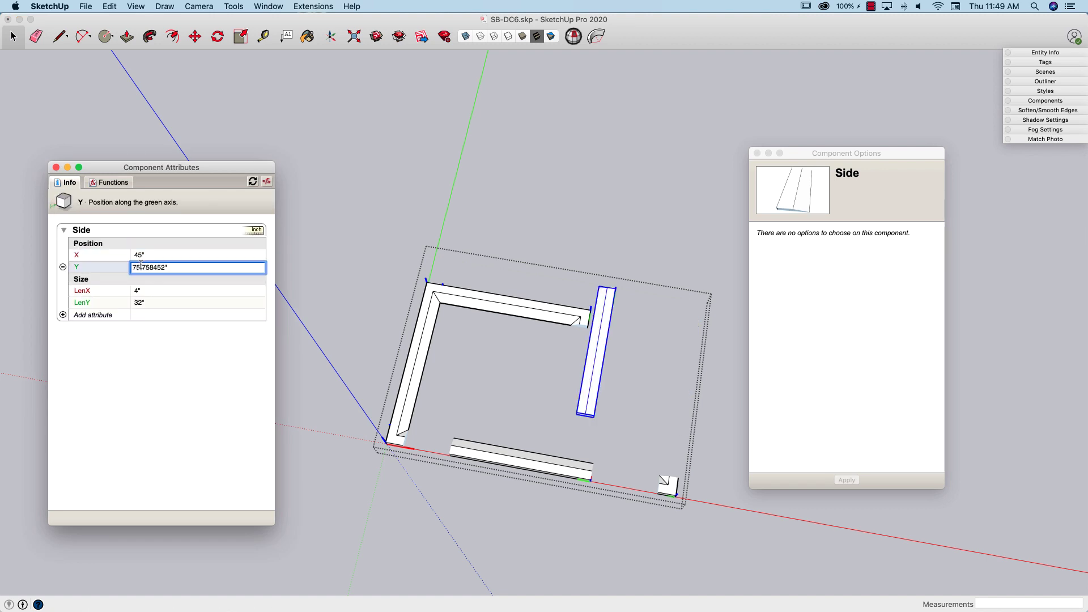
key(Return)
Step: Set this Side's X position to reference the frame's Height, and its Y position to a Height-based formula that gives 36"
click(283, 362)
click(198, 329)
text(=)
click(139, 255)
key(Return)
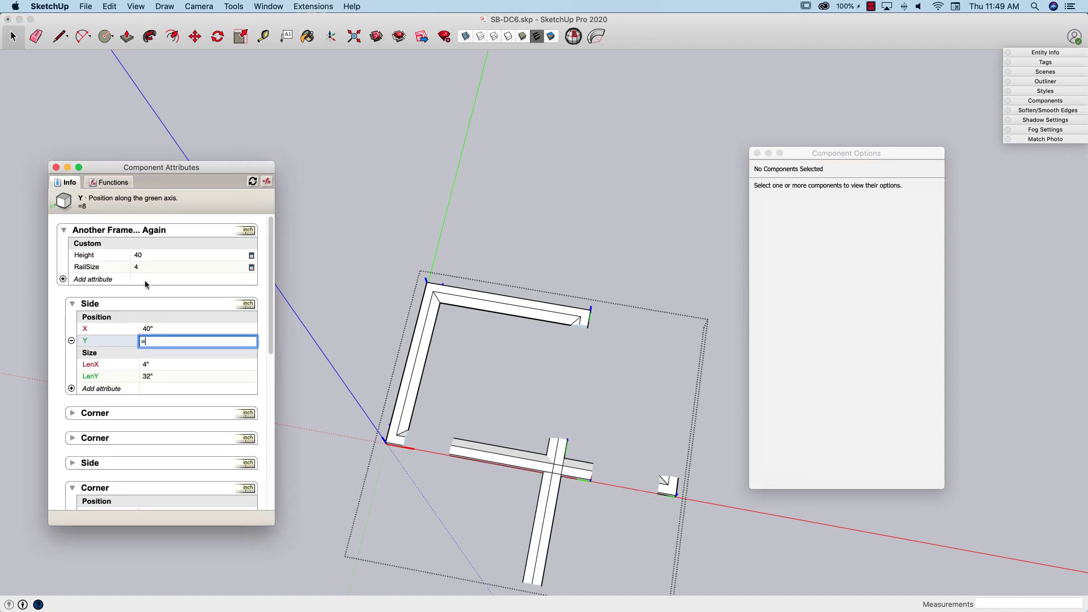
Step: Add an X position to the Side along the red axis, set it to 8, and replace it with a formula fitting the Side beside the origin Corner
click(448, 440)
click(155, 255)
text(845504")
click(544, 378)
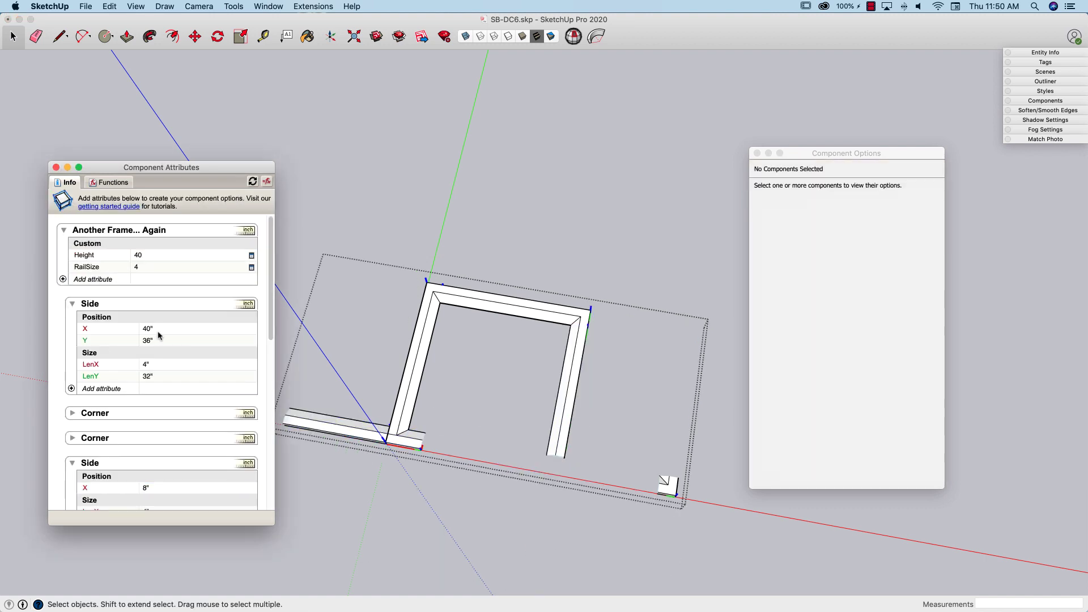
click(85, 503)
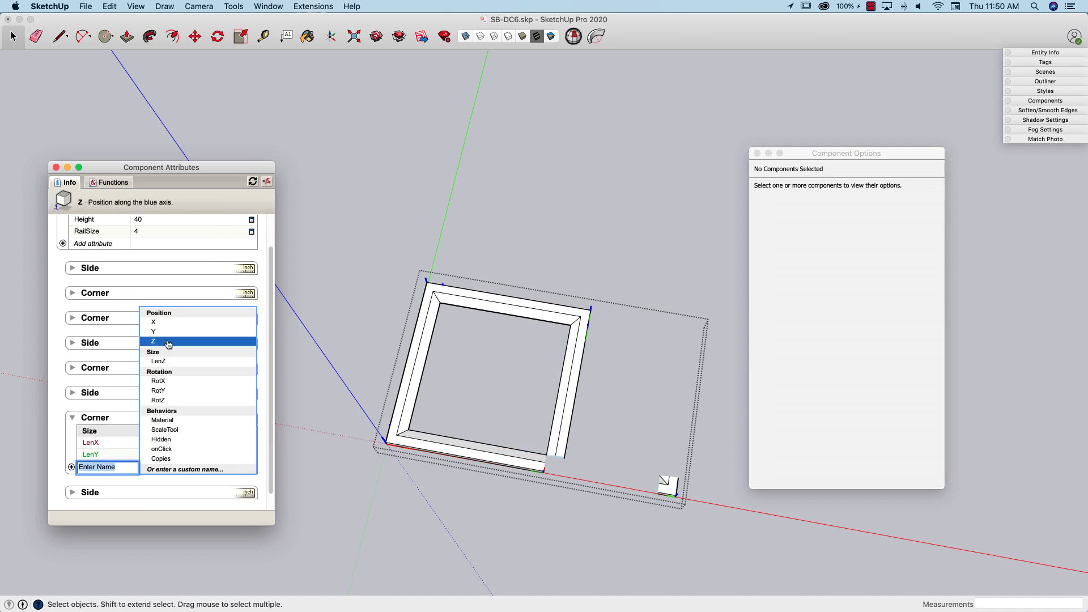
Step: Add an X position to the remaining Corner on the red axis and make it follow the frame's Height
key(Delete)
key(Return)
click(72, 353)
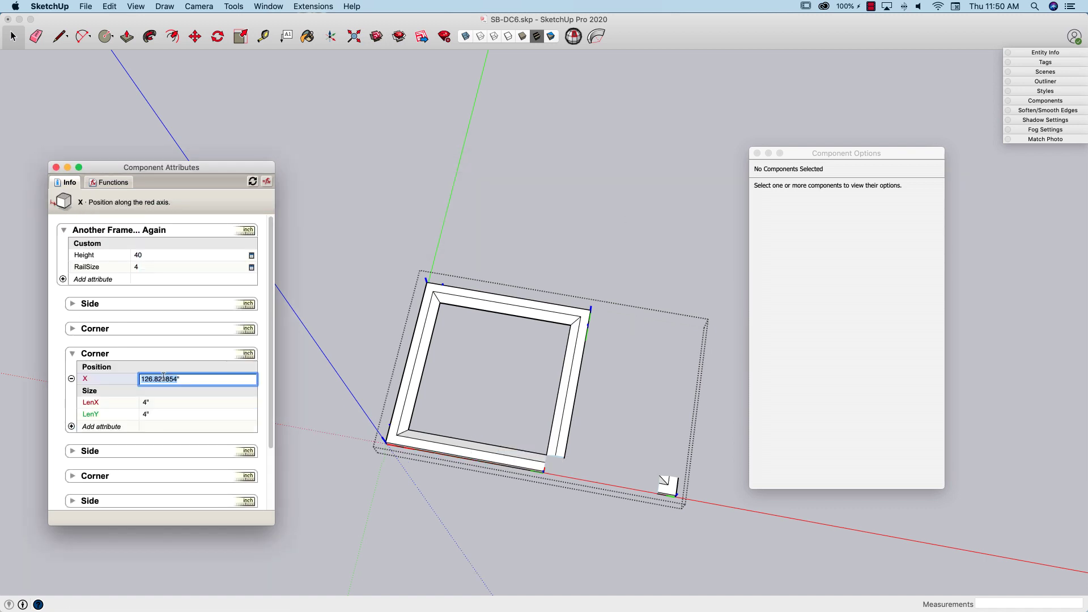
Step: Select the whole frame and set its Height option to 36" to test the component
middle_drag(227, 340, 353, 260)
middle_drag(466, 373, 780, 257)
click(801, 240)
click(801, 240)
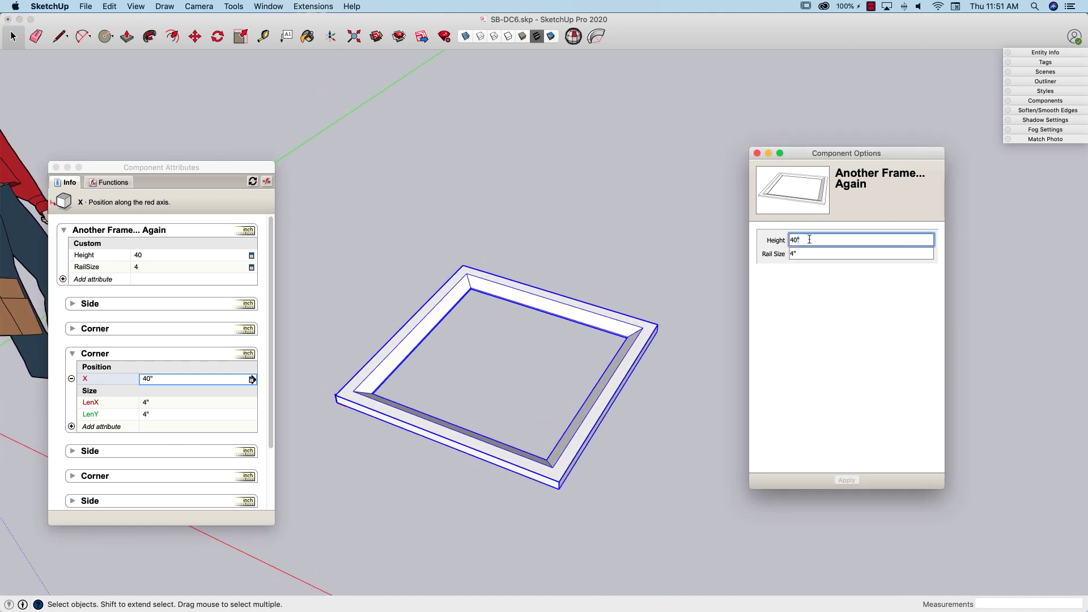
drag(801, 240, 778, 238)
text(36)
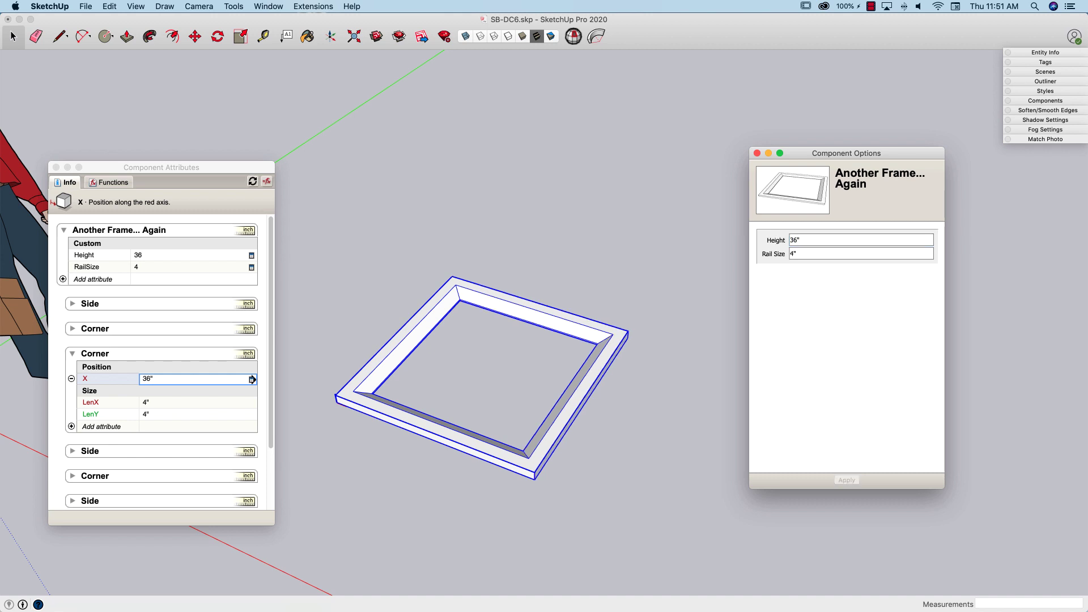
Step: Set the frame's Rail Size option to 6"
middle_drag(563, 457, 797, 256)
double_click(798, 257)
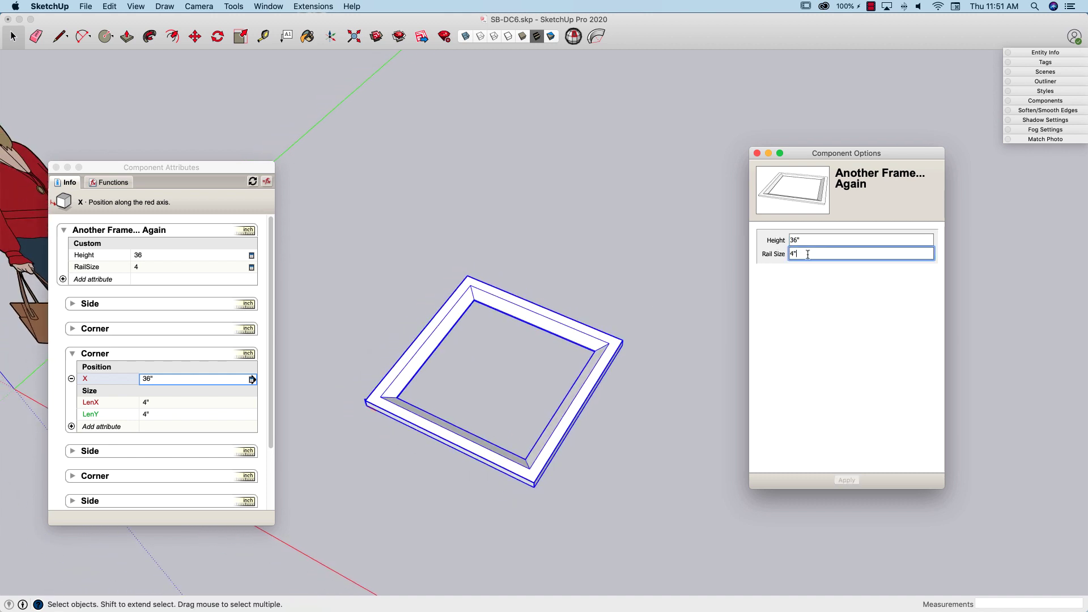
text(6)
key(Return)
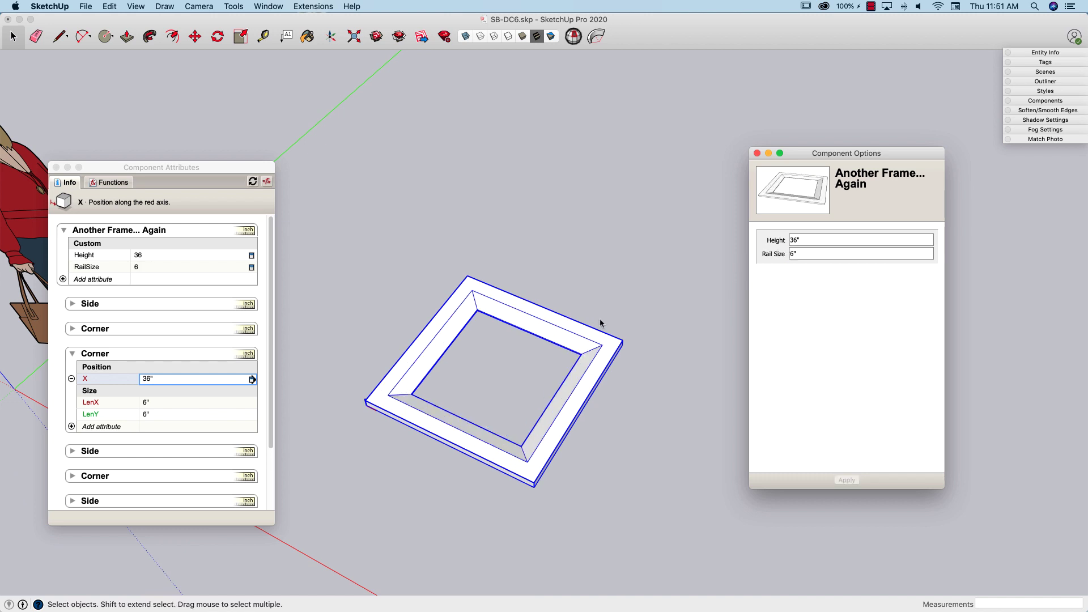
Step: Examine the resized frame's rails and corner joints from several angles
middle_drag(522, 384, 544, 300)
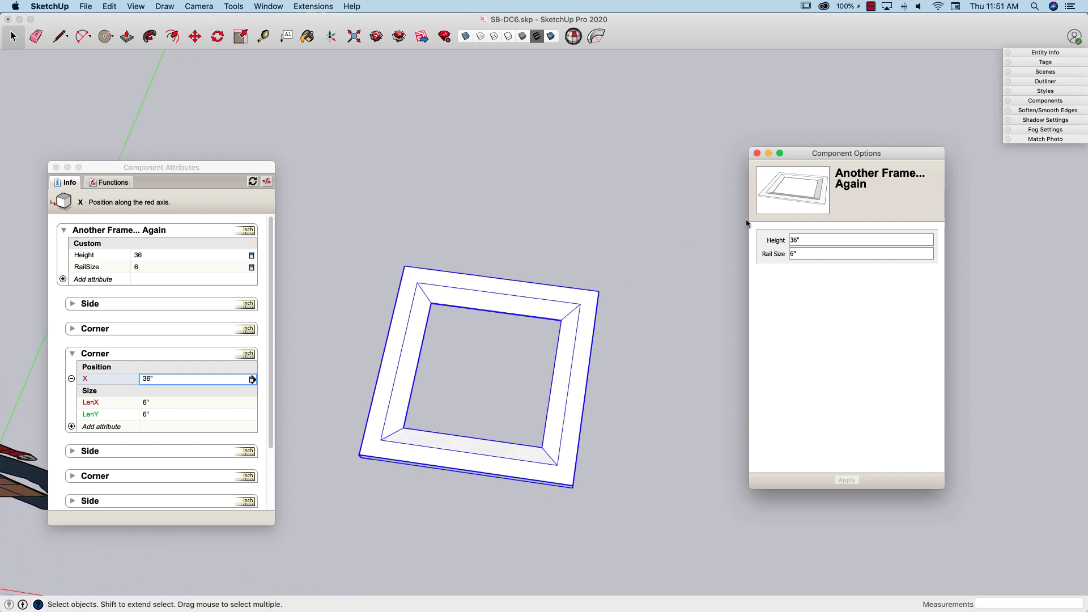
scroll(468, 289, up, 3)
middle_drag(468, 289, 565, 339)
middle_drag(555, 379, 494, 282)
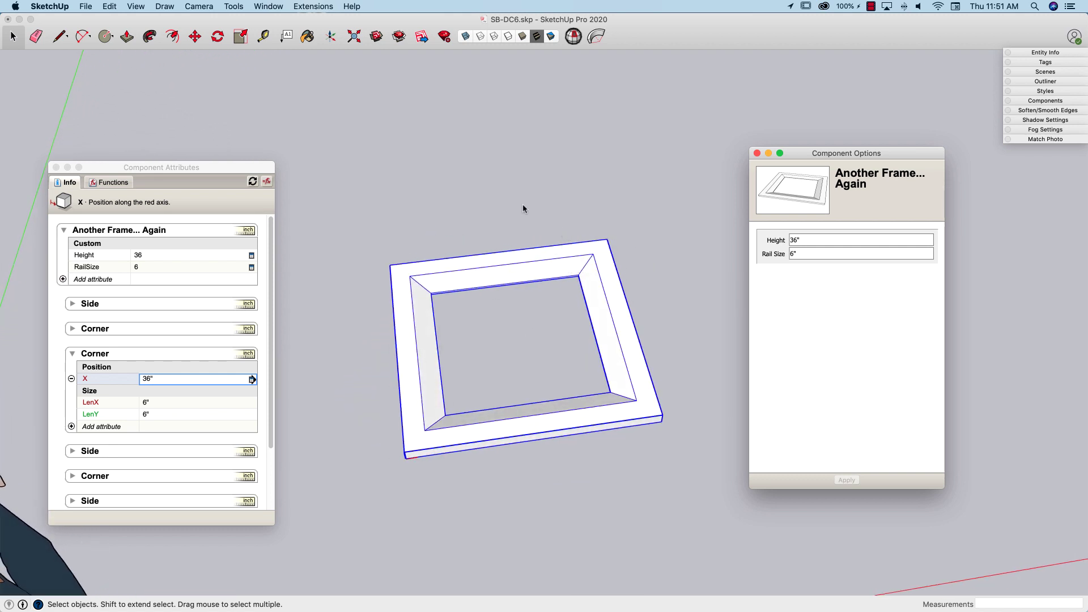
middle_drag(522, 208, 419, 365)
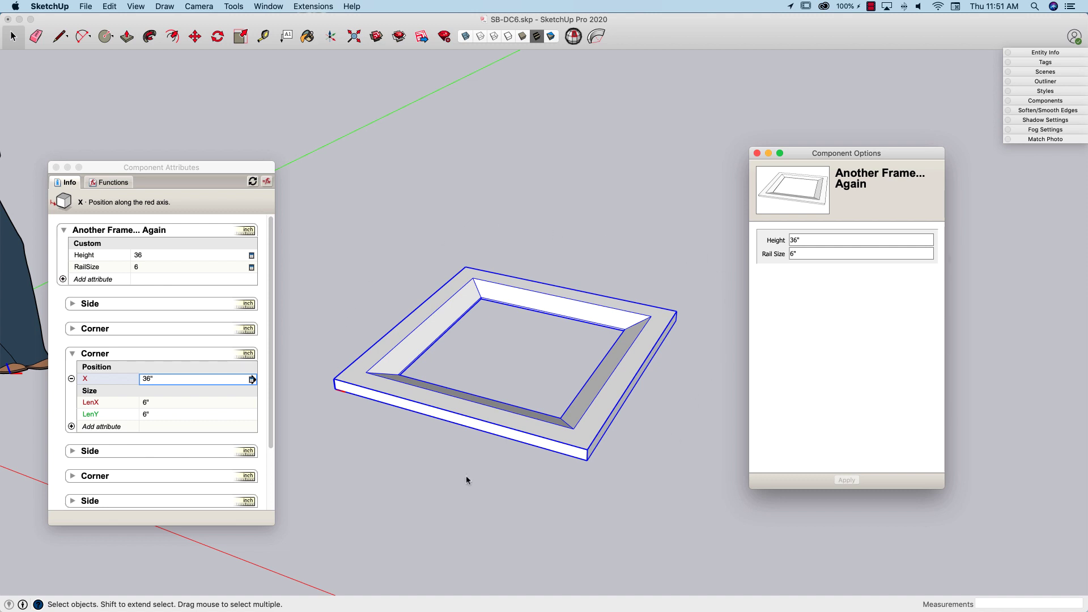
scroll(693, 369, up, 5)
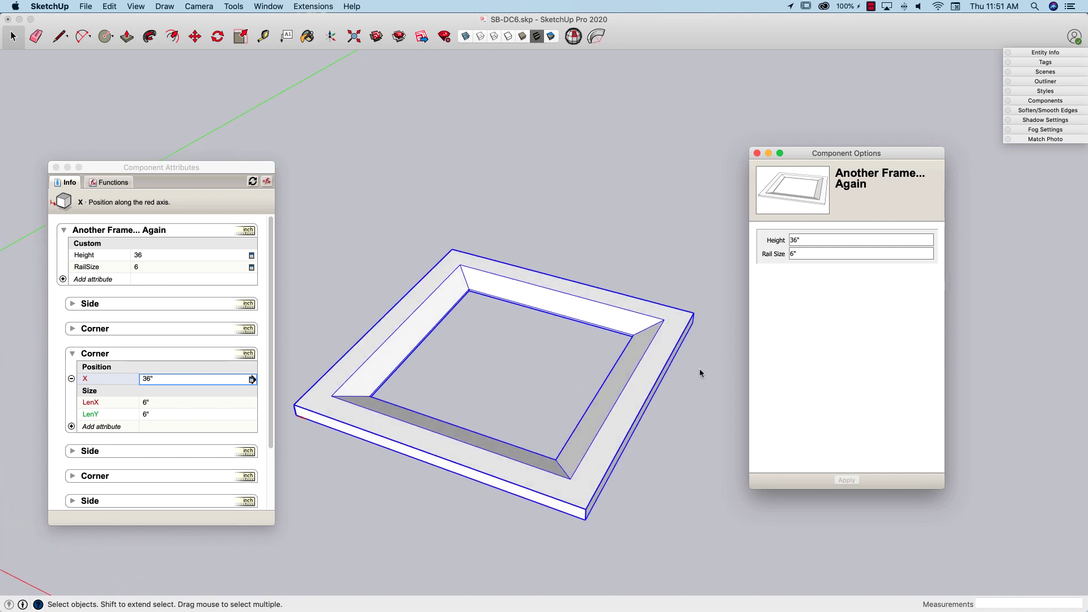
scroll(650, 472, down, 3)
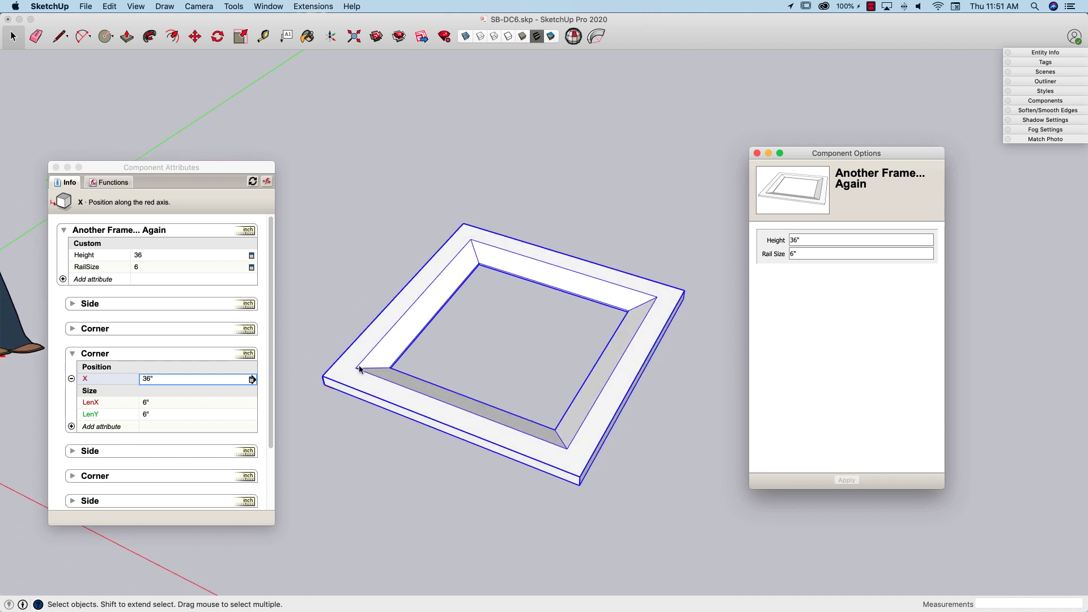
middle_drag(361, 370, 404, 339)
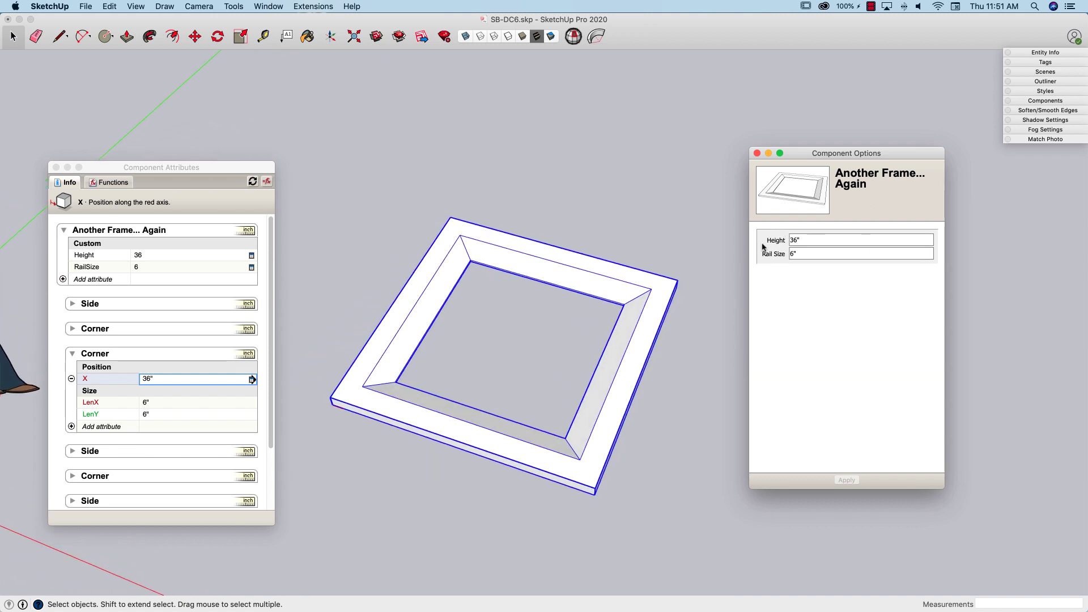
middle_drag(668, 254, 664, 252)
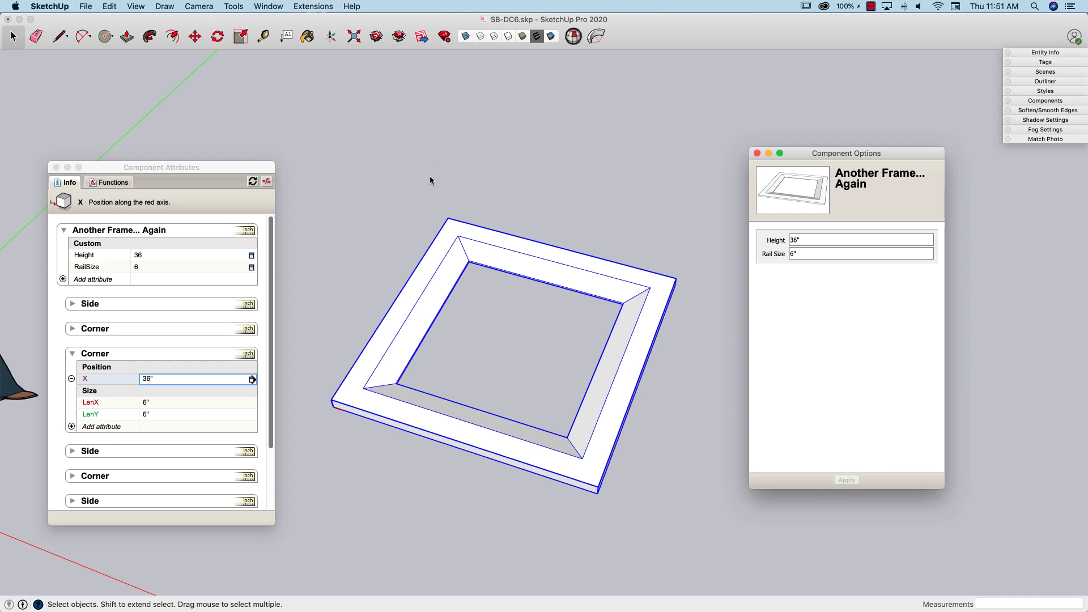
middle_drag(424, 194, 376, 183)
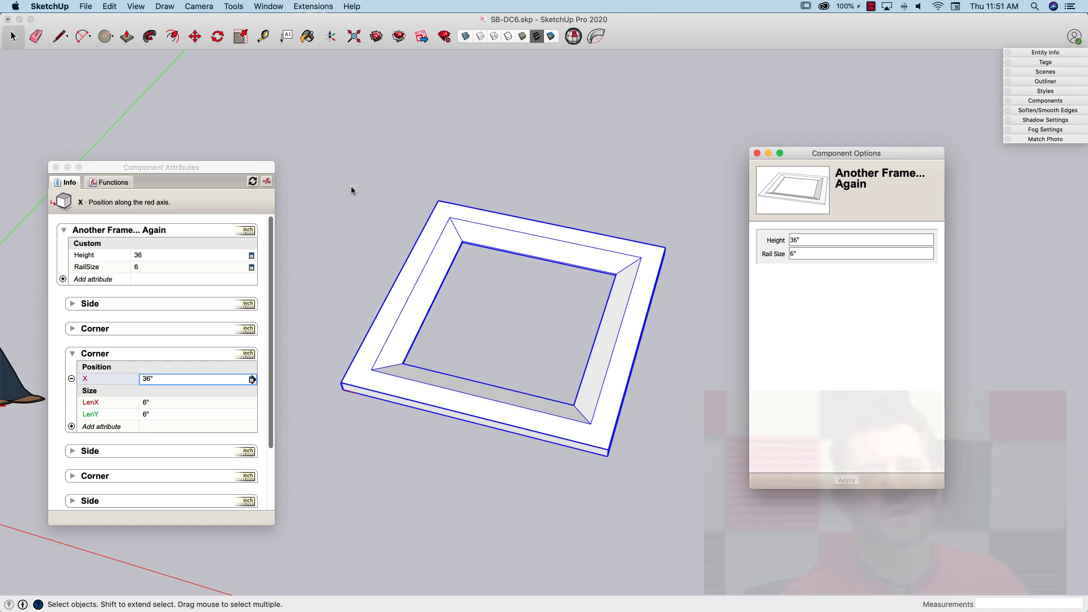